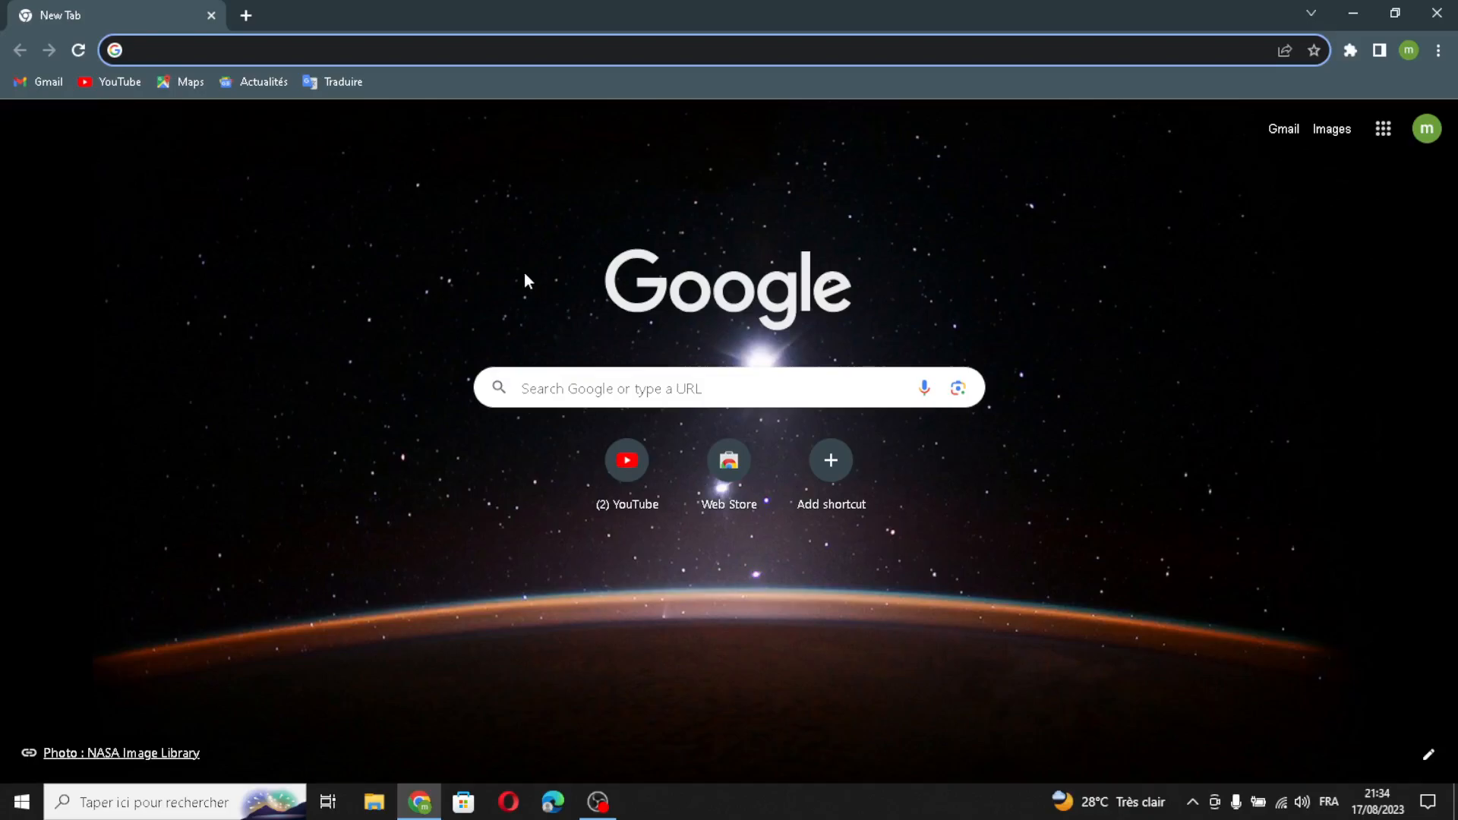
Step: Open the durable.co website and sign in to the account
text(d)
key(Return)
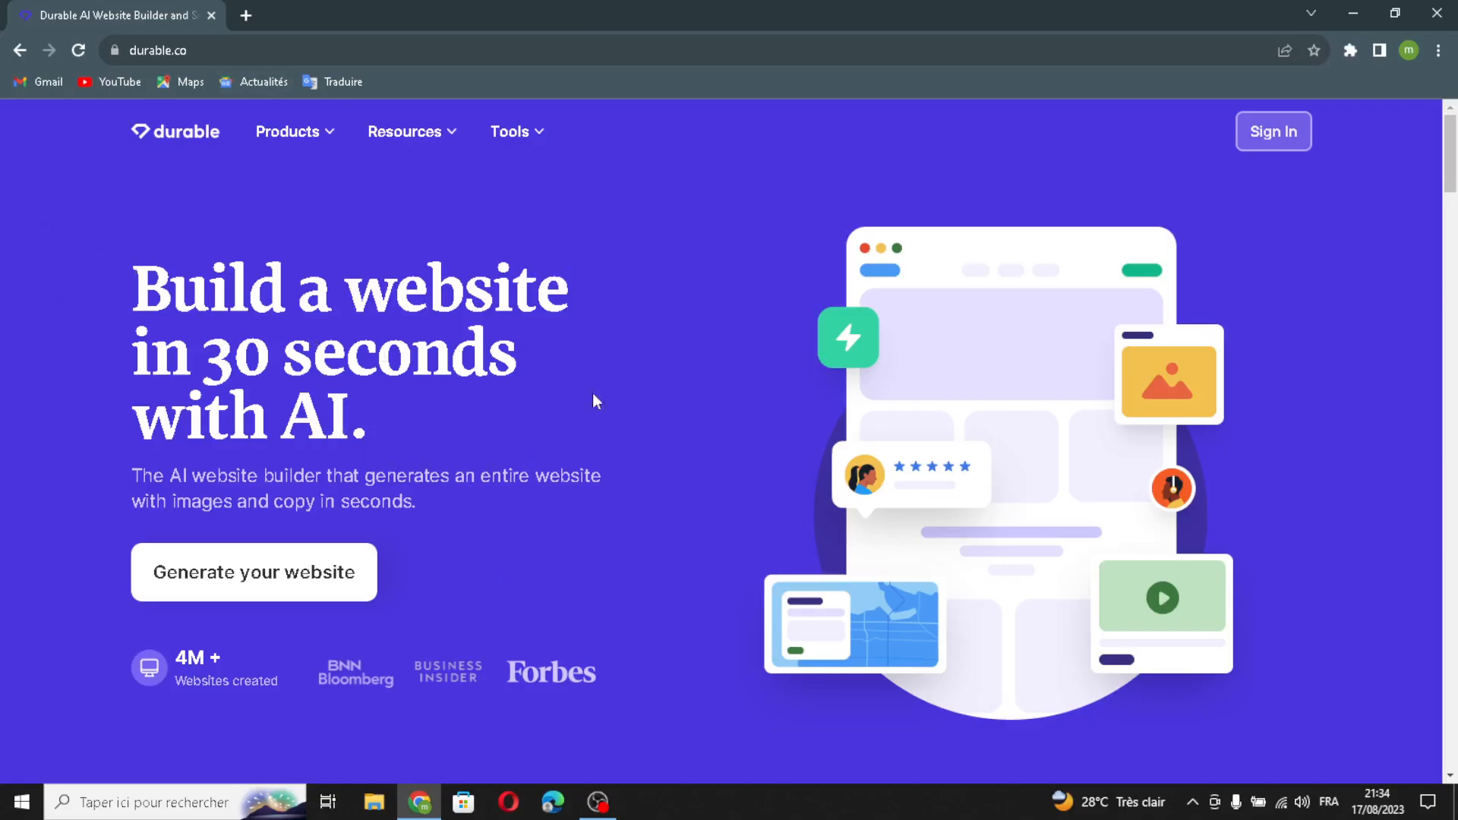
click(1273, 131)
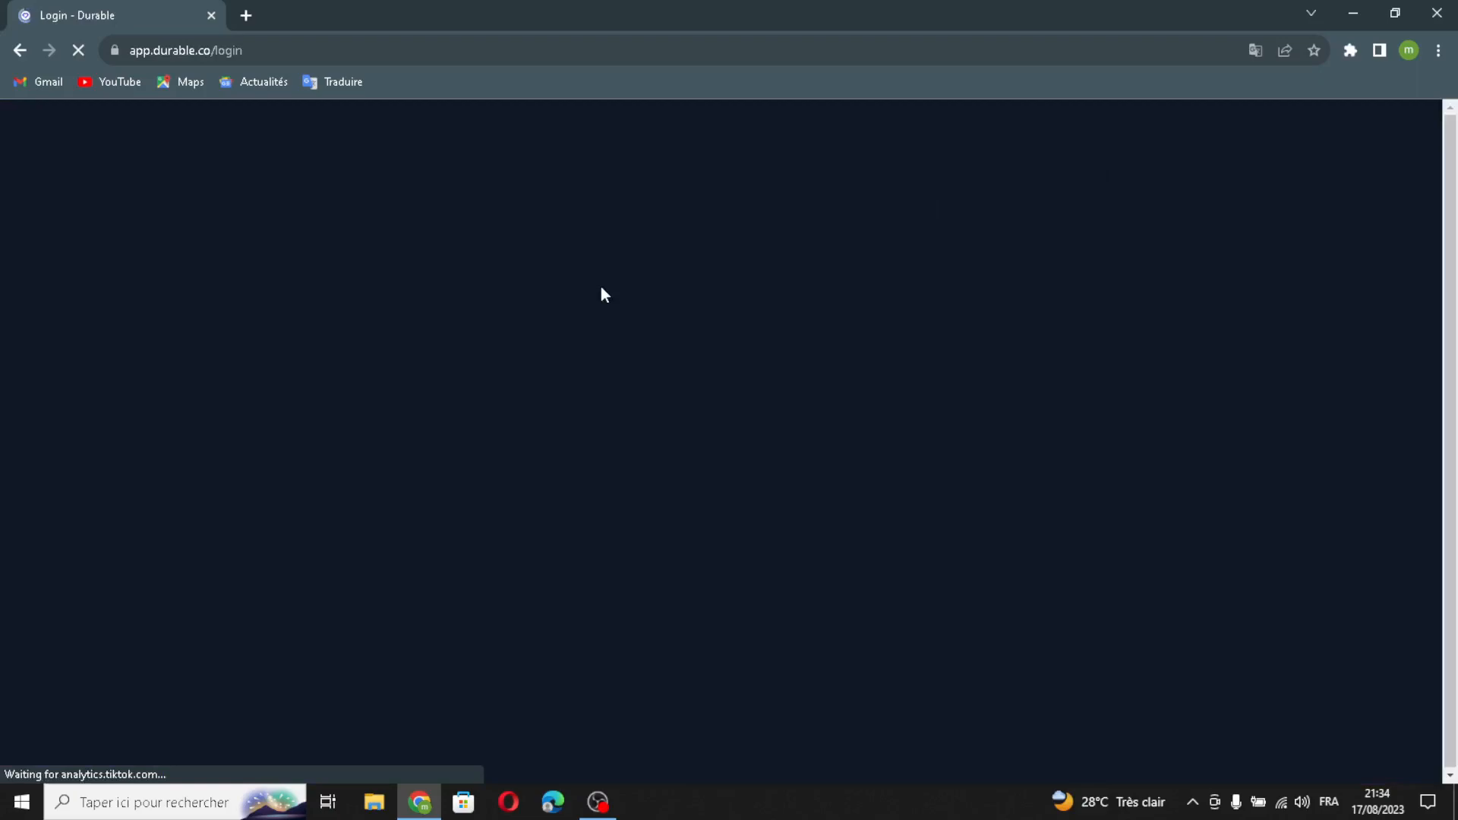
click(693, 403)
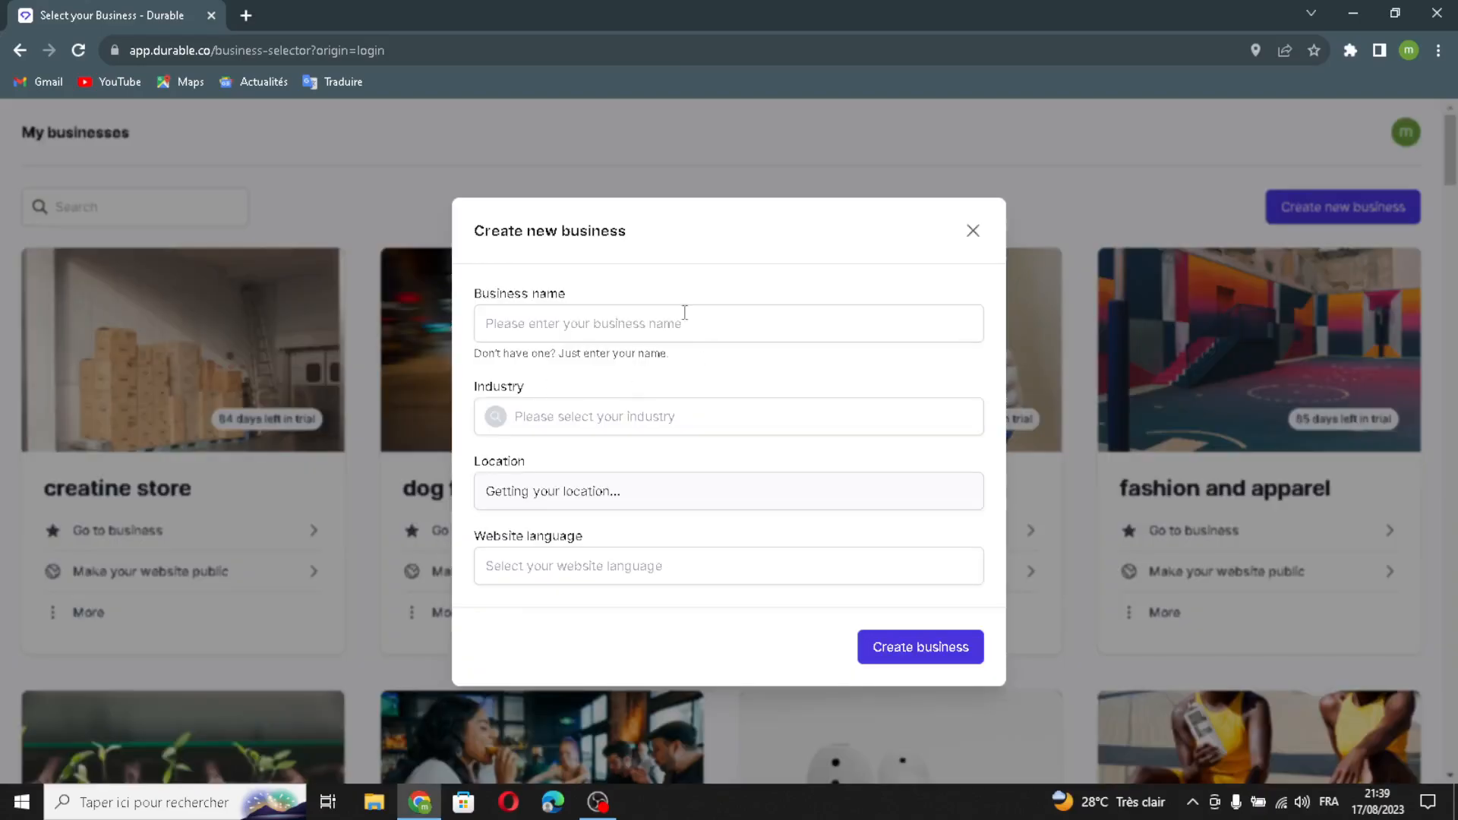
Step: Create a new business named WildGear Co. in the industry outdoor adventure and gear, keeping the prefilled location and English as website language
click(570, 314)
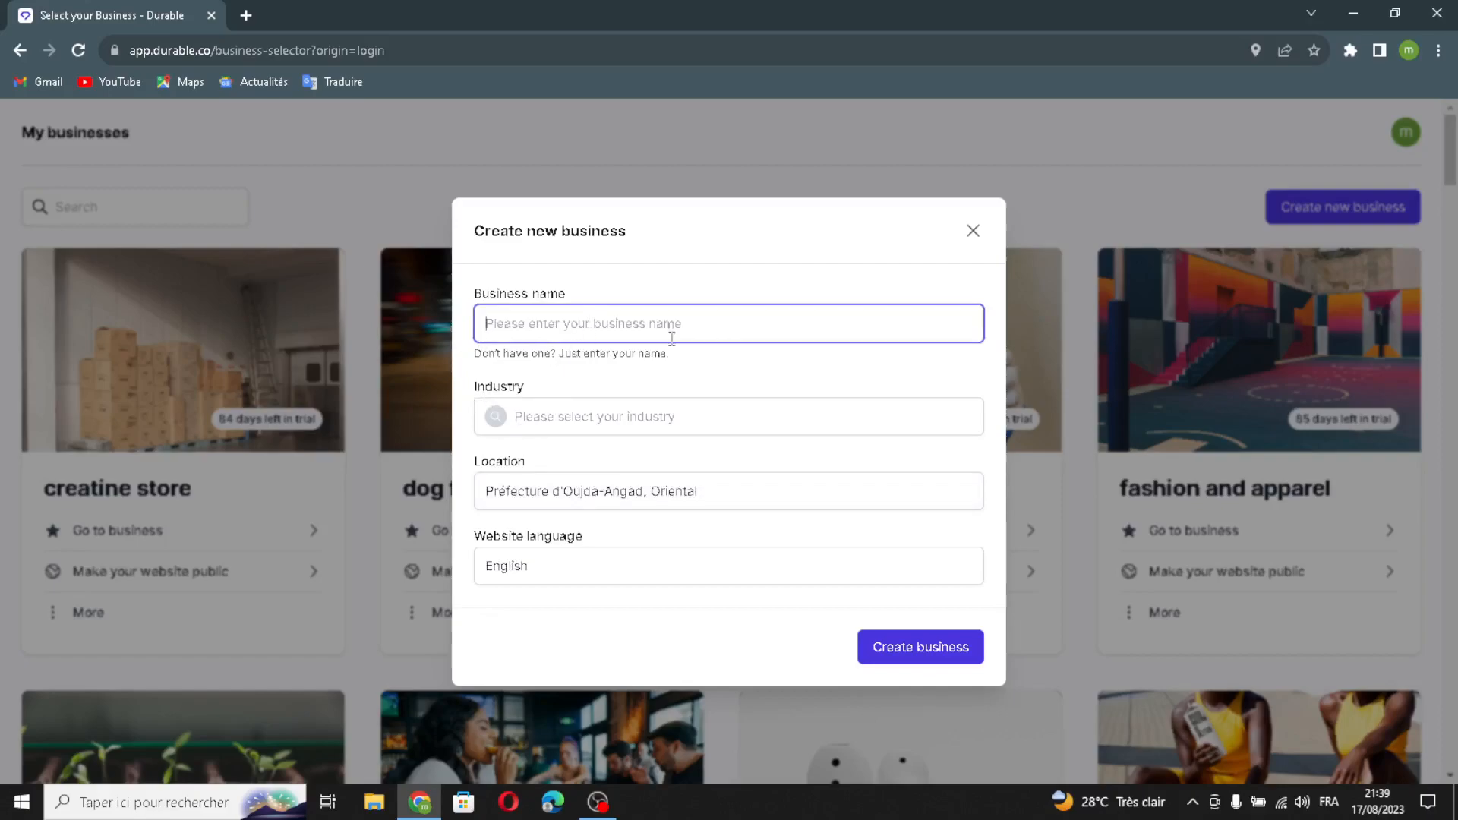
text(WildGear Co.)
click(668, 419)
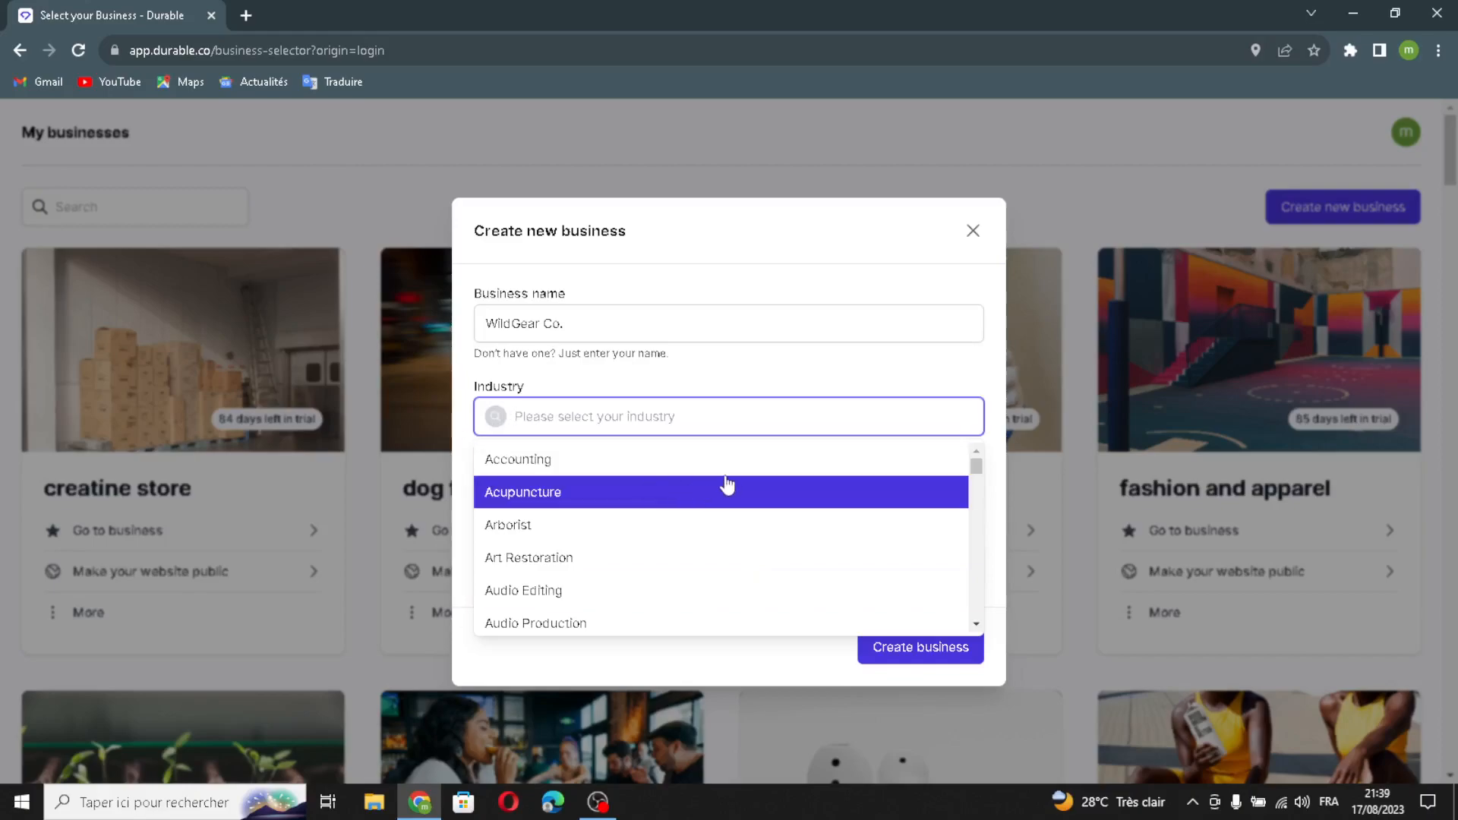
text(outdoor adventure and gear)
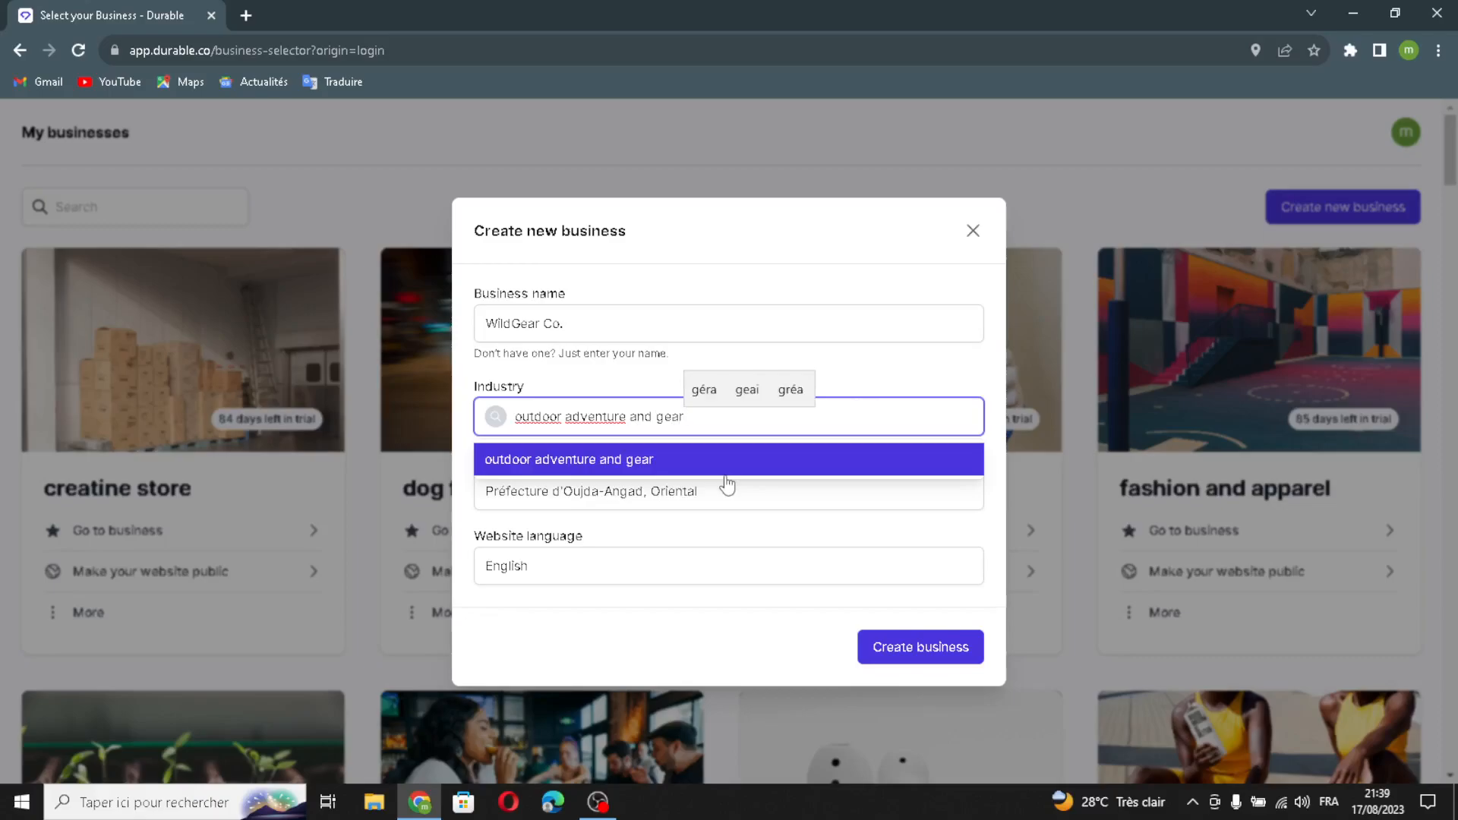
click(727, 479)
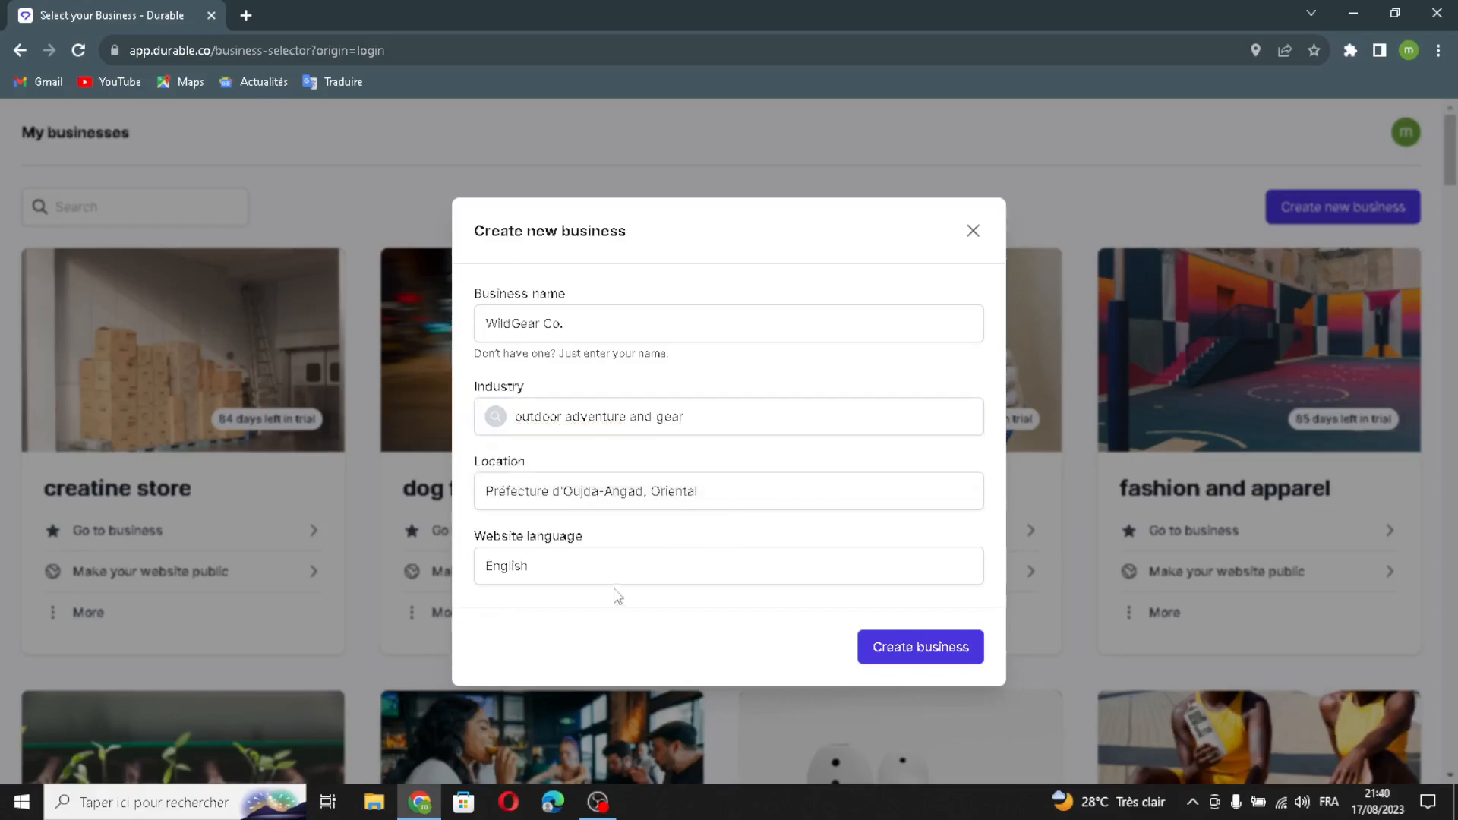
click(913, 648)
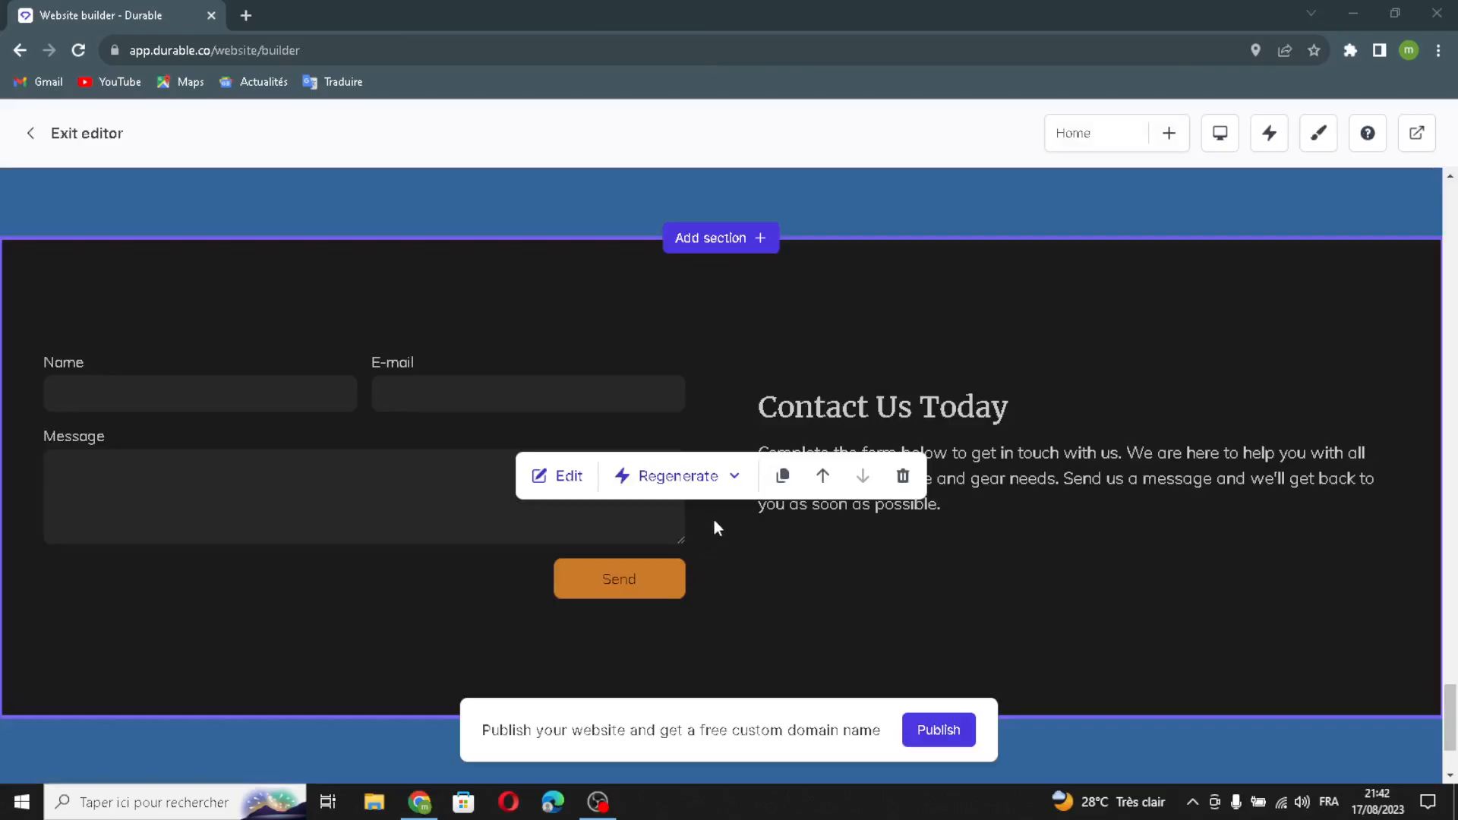
Step: Open the generated site's header for editing and enable replacing the company name with a logo
scroll(714, 524, up, 15)
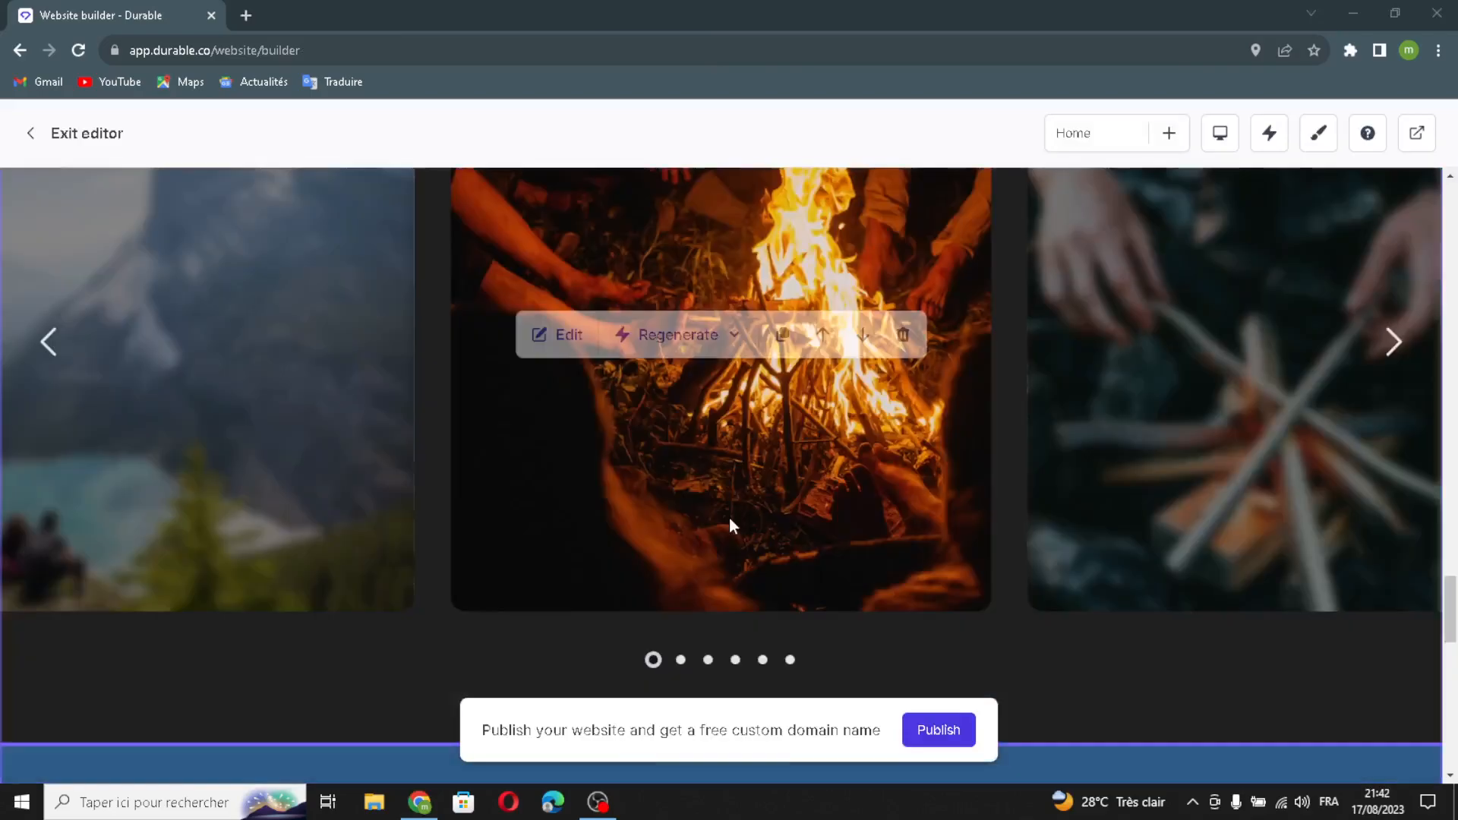
scroll(785, 429, up, 15)
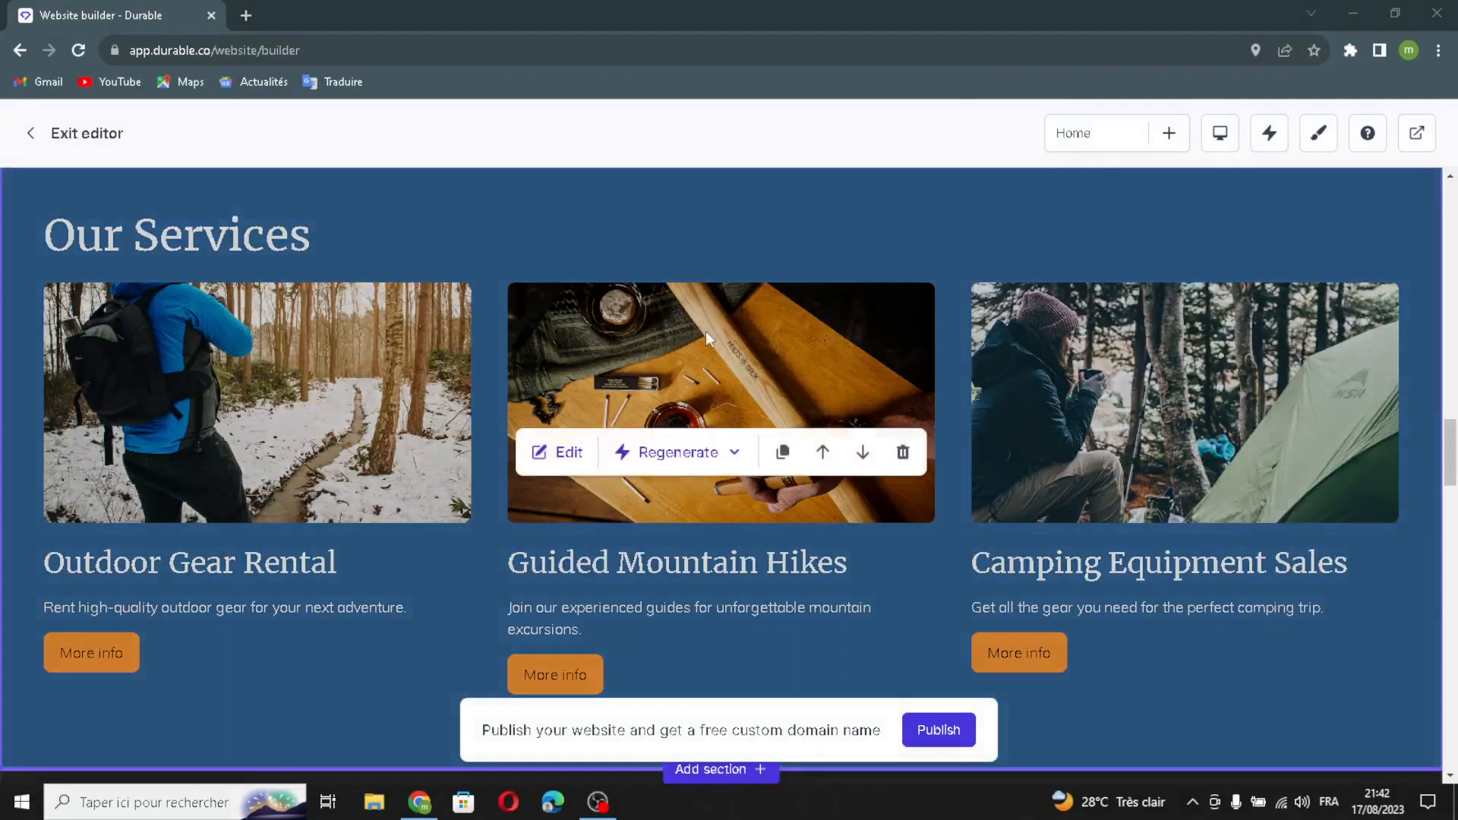
scroll(714, 331, up, 10)
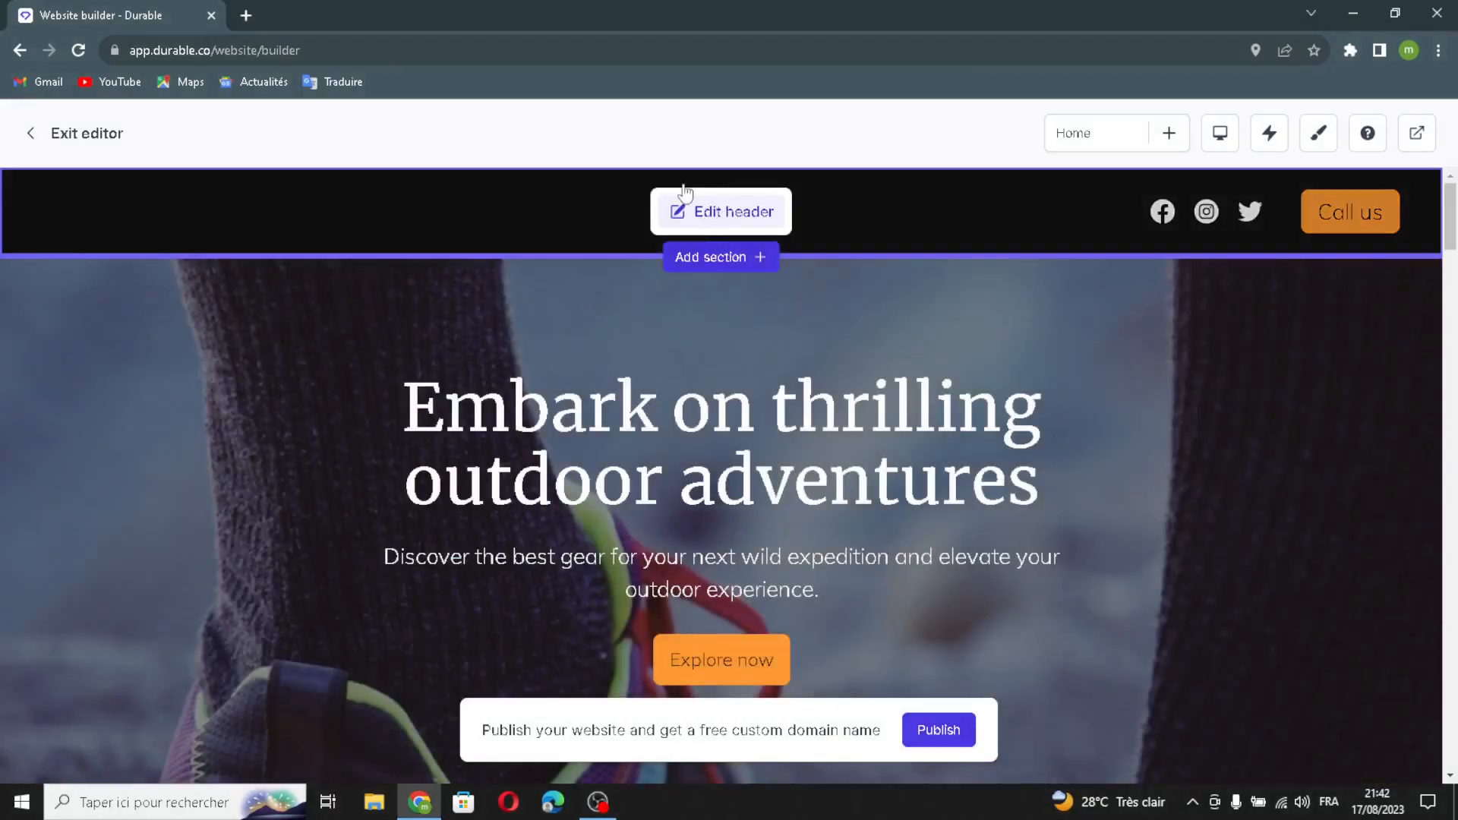
click(718, 213)
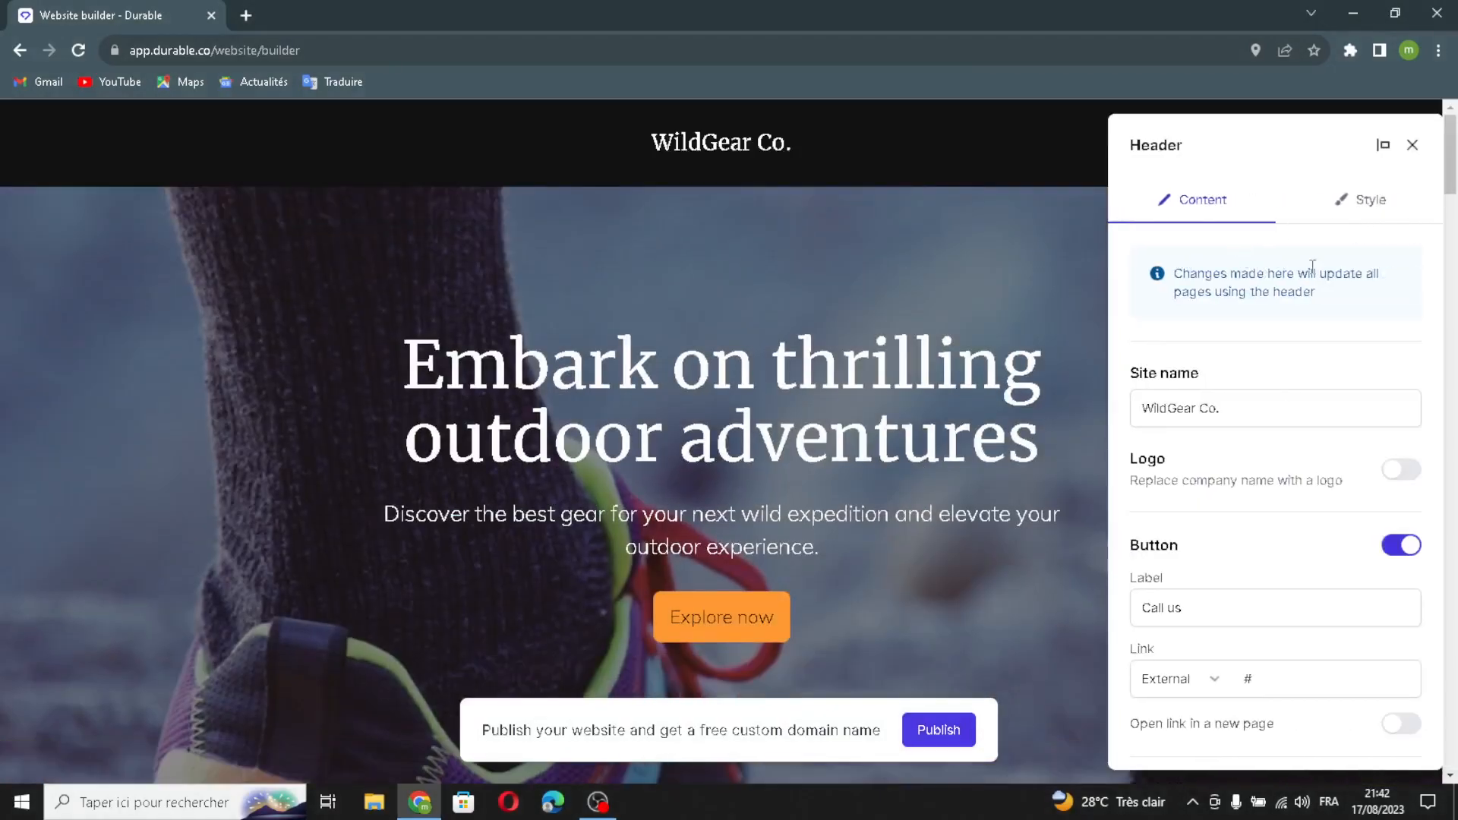
click(1253, 409)
click(1311, 405)
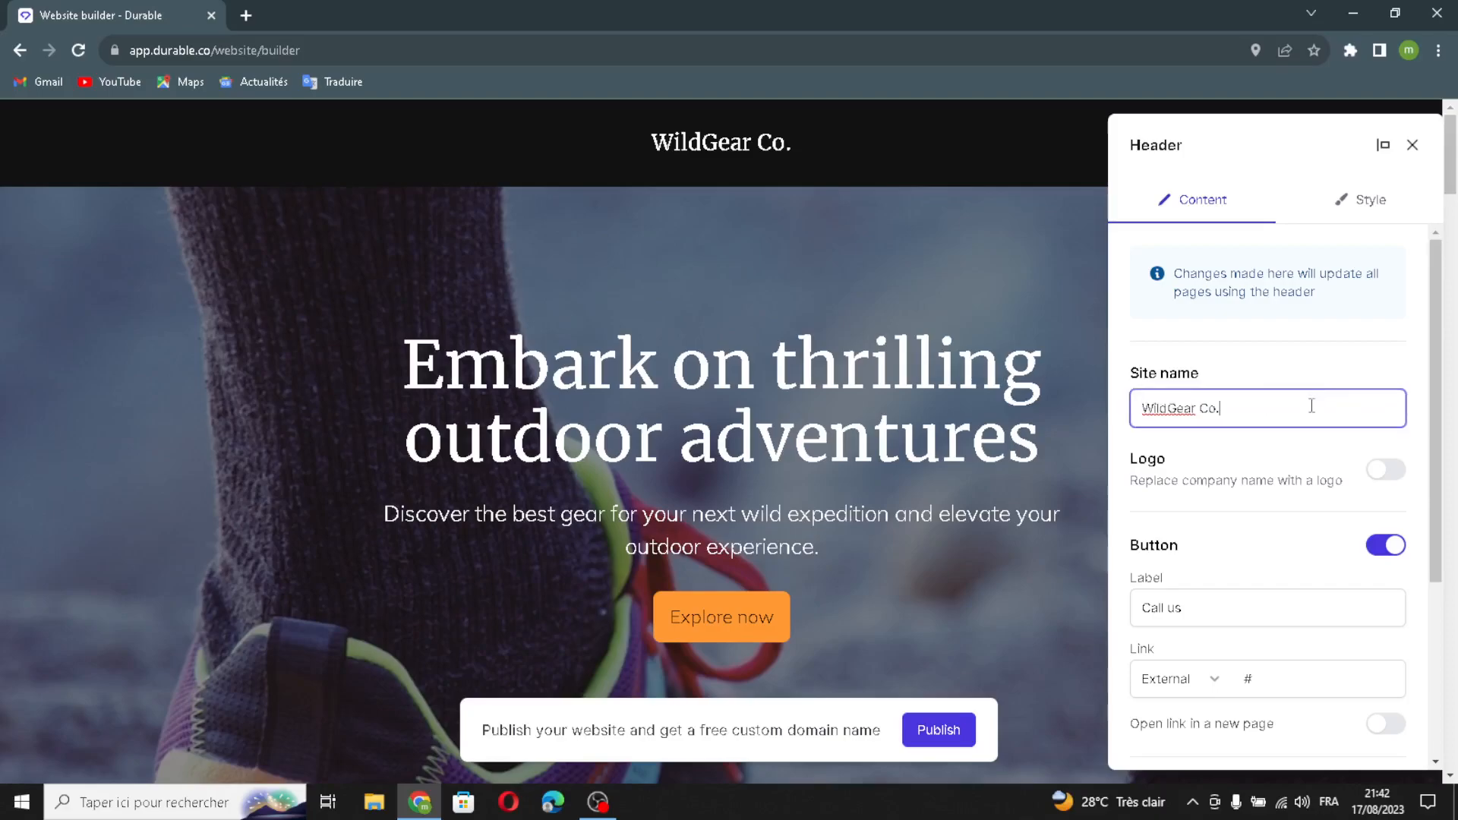
click(1386, 469)
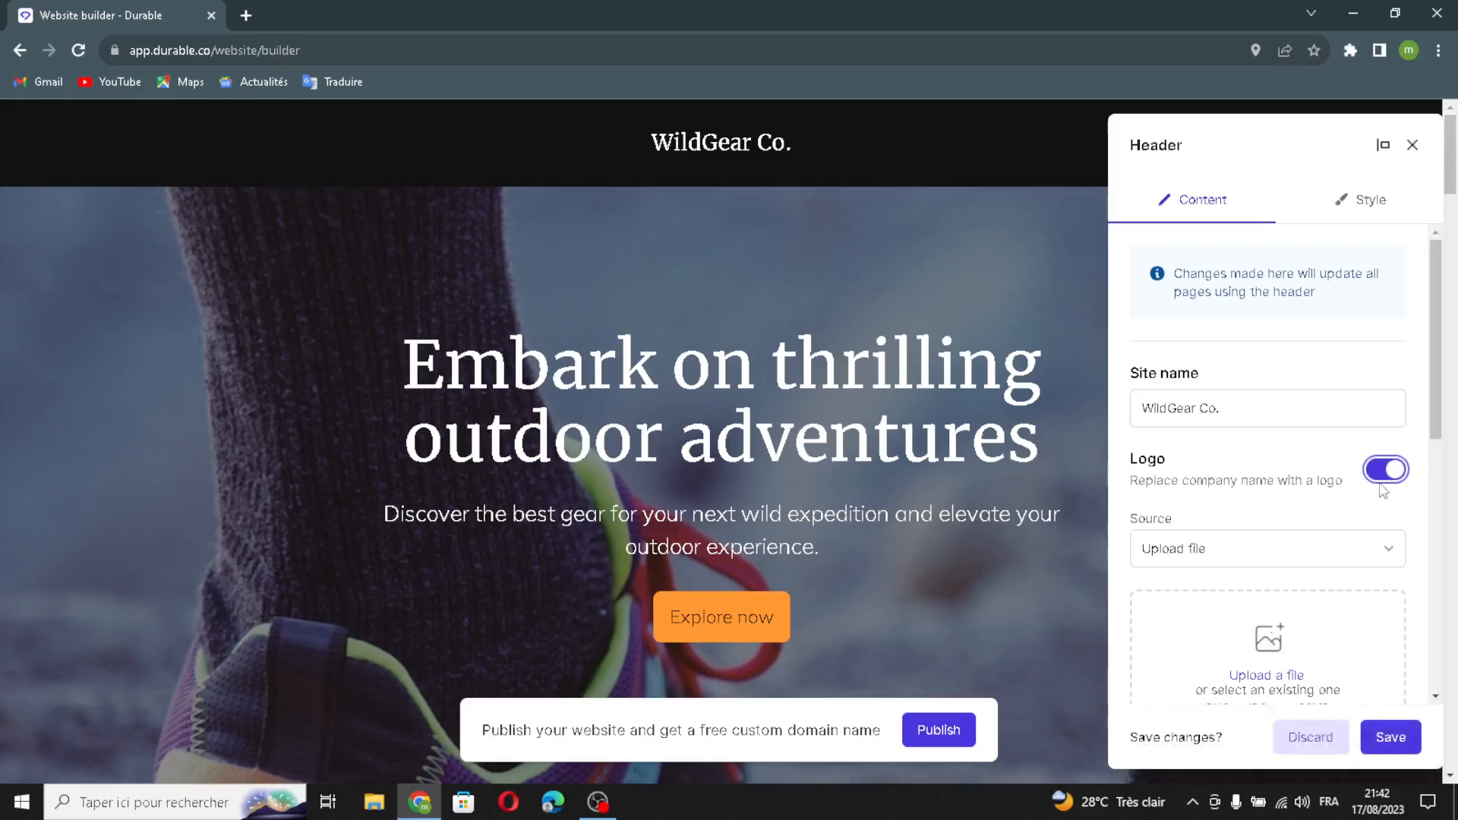
Step: Examine the header's logo upload, button label, button link and social link settings
scroll(1234, 547, down, 1)
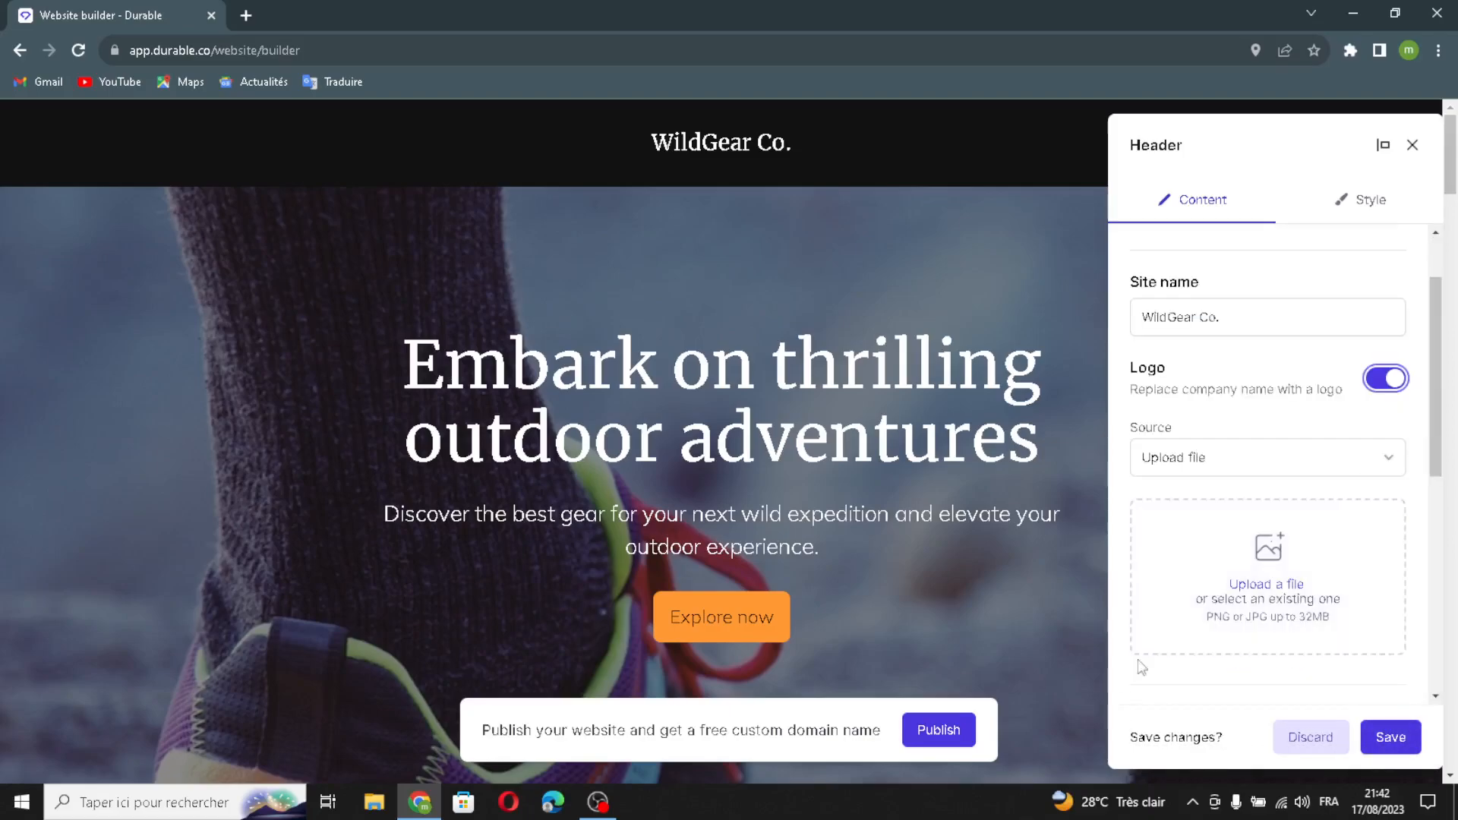
scroll(1253, 597, down, 3)
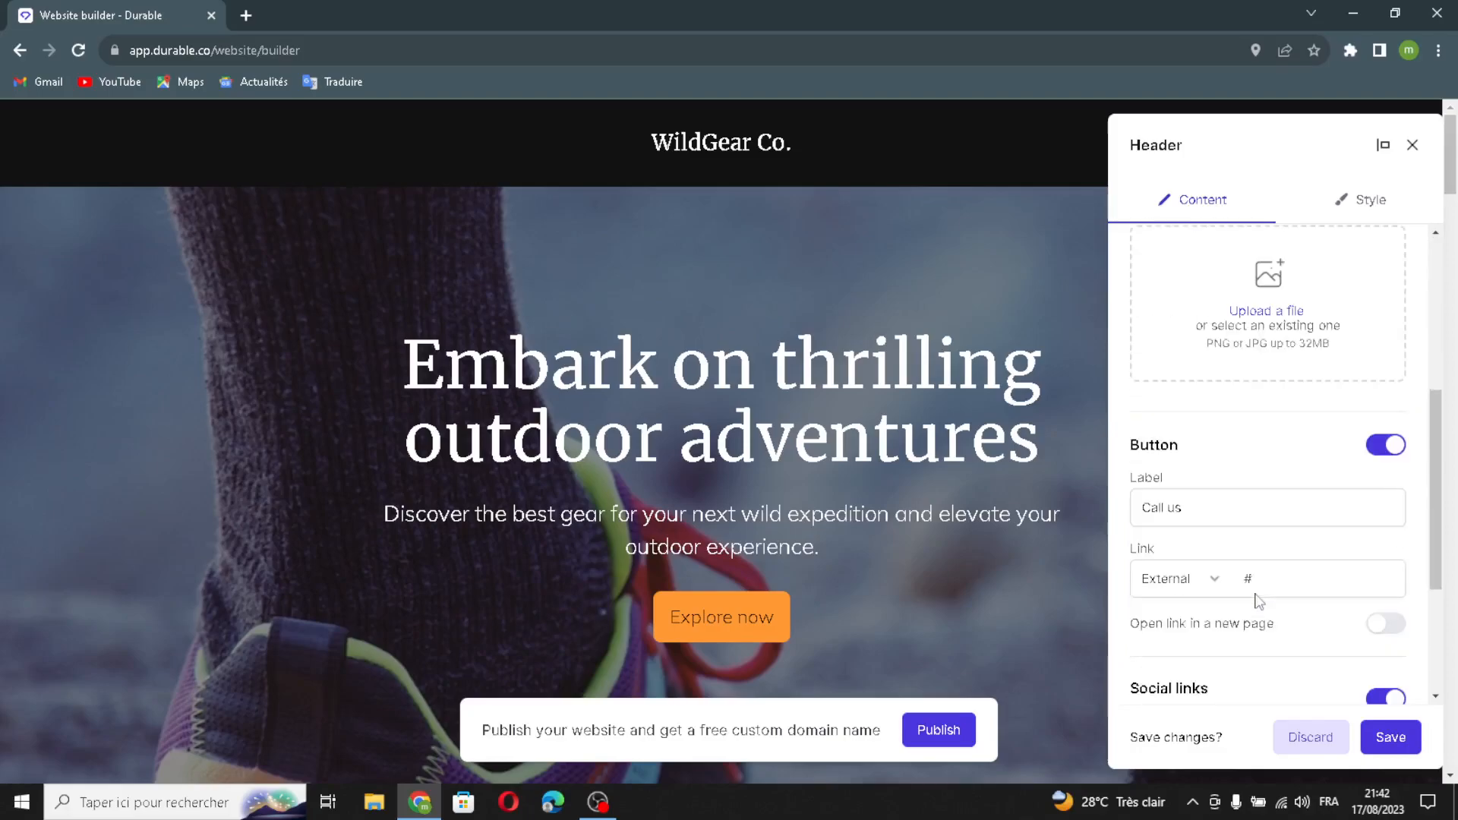
click(1217, 508)
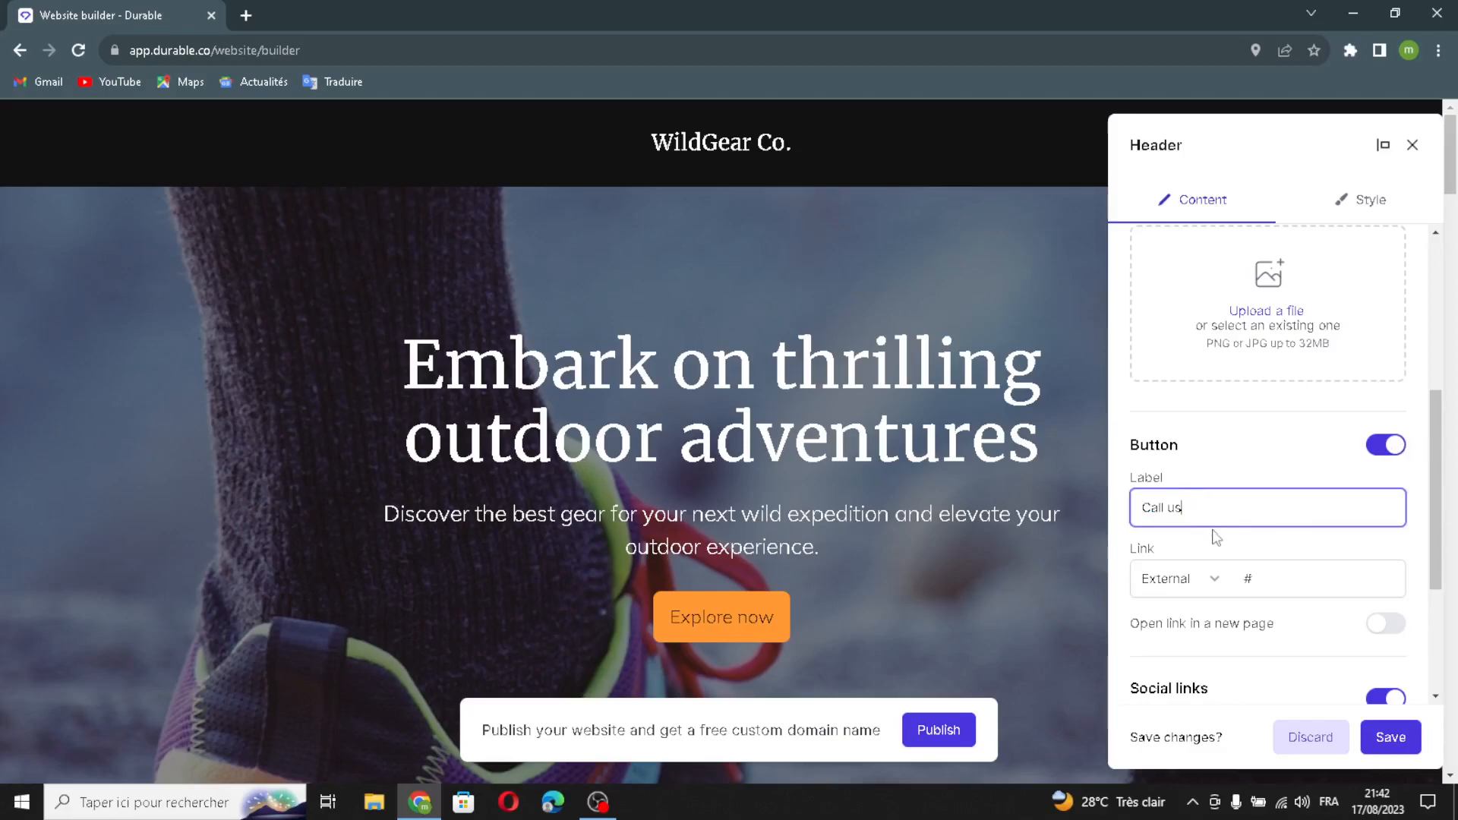
click(1289, 586)
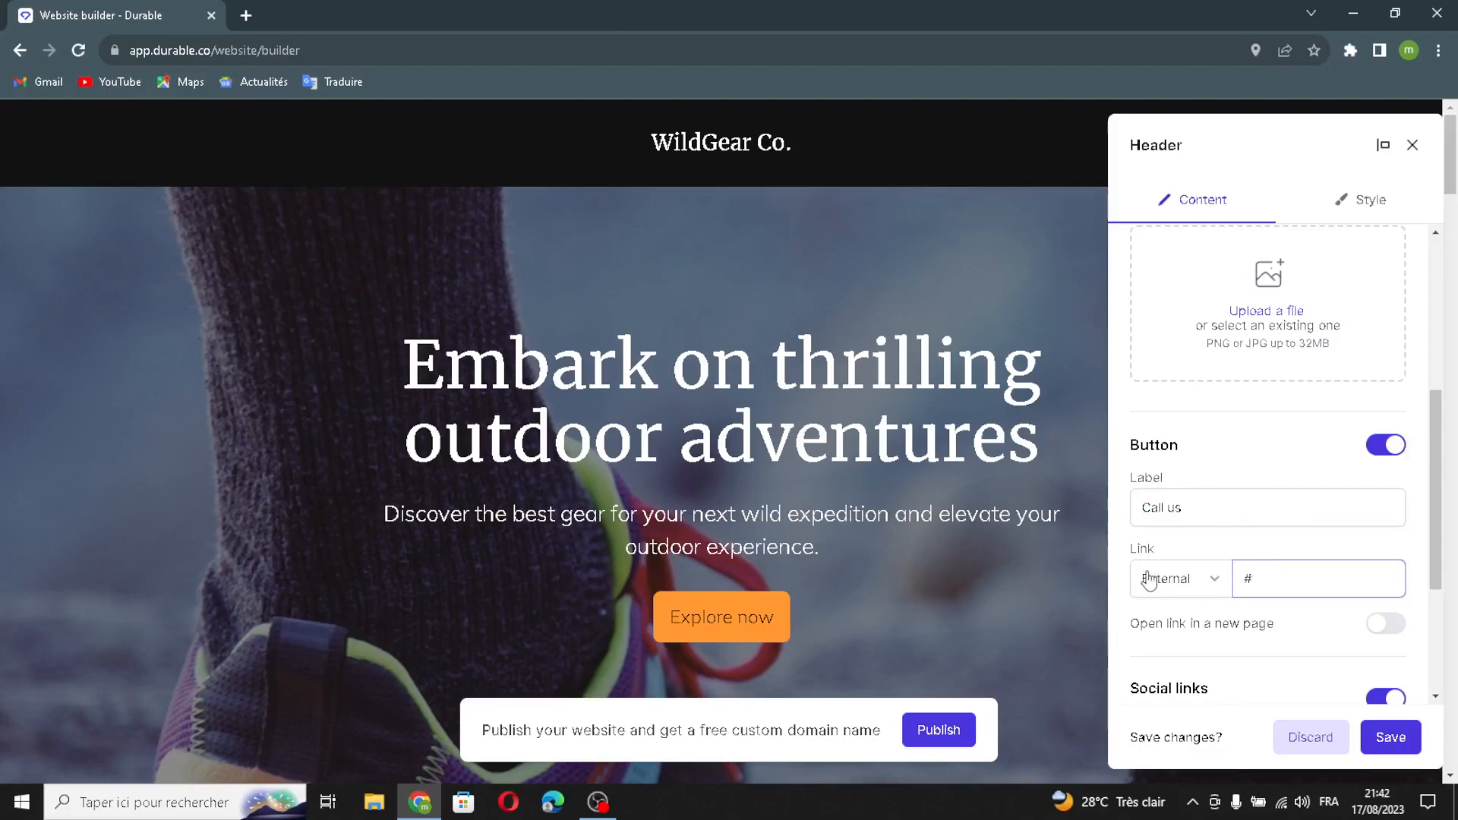
scroll(1306, 669, down, 2)
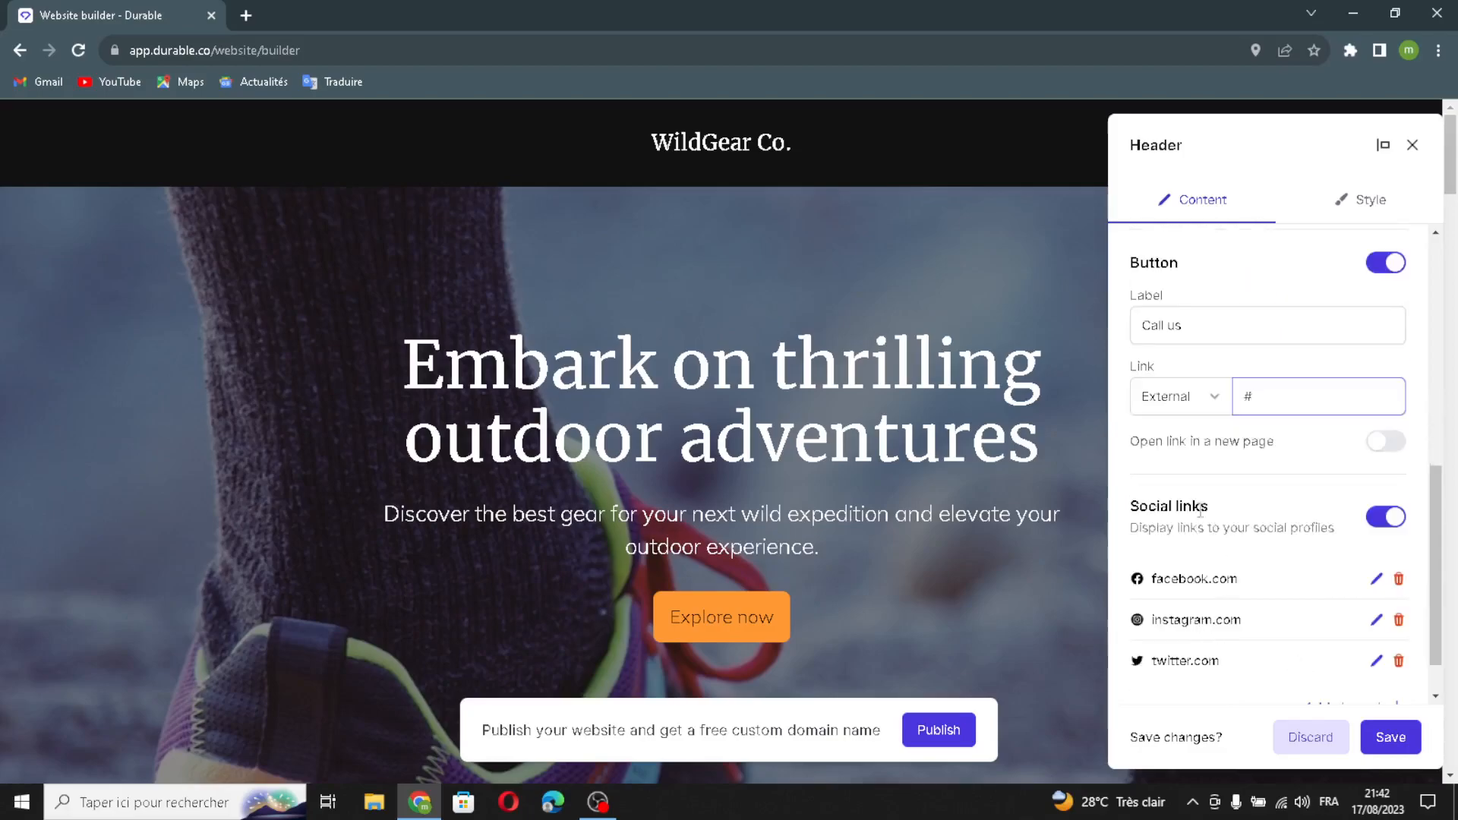
scroll(1232, 645, down, 1)
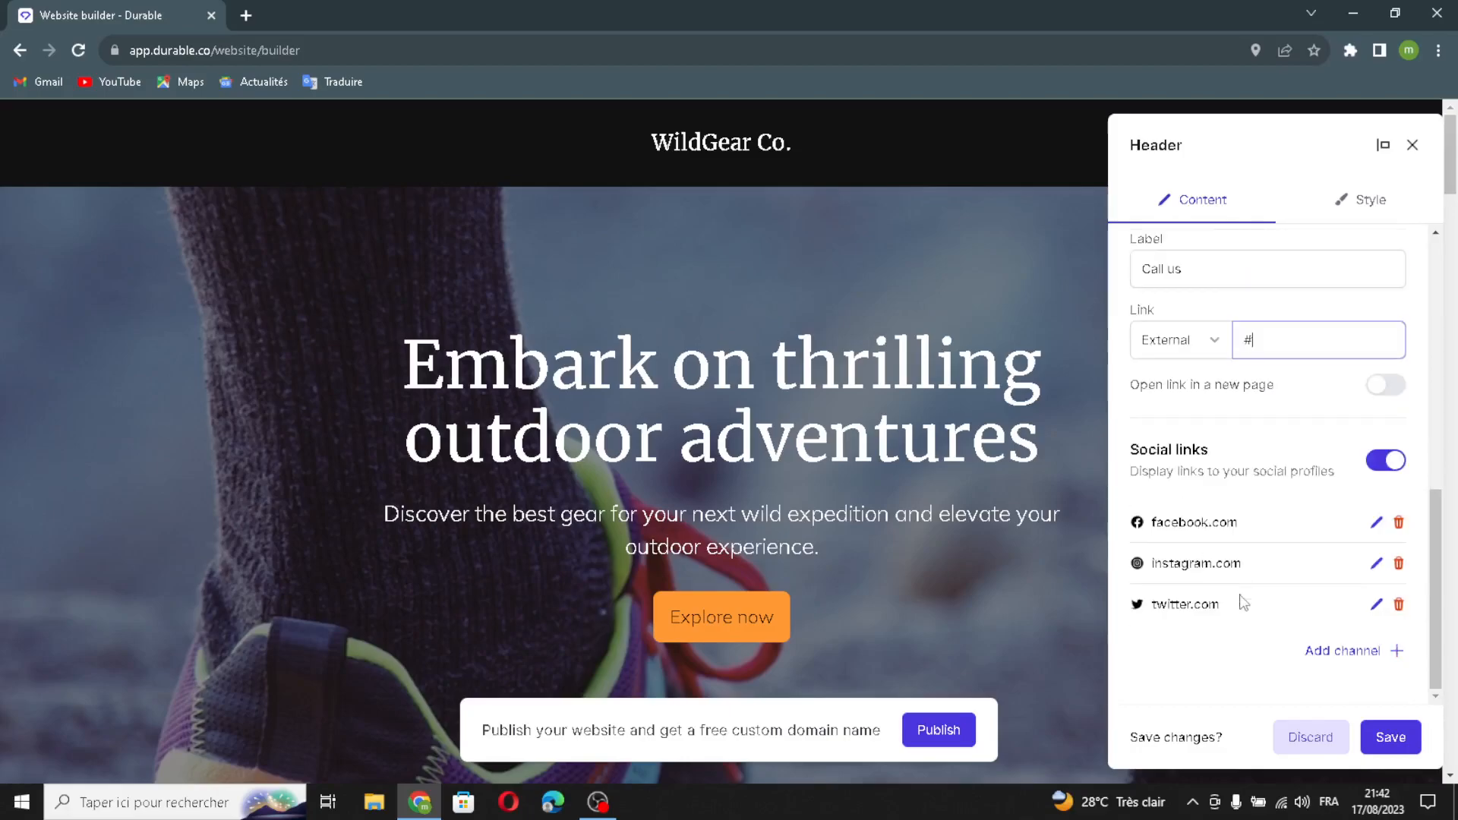
click(1360, 658)
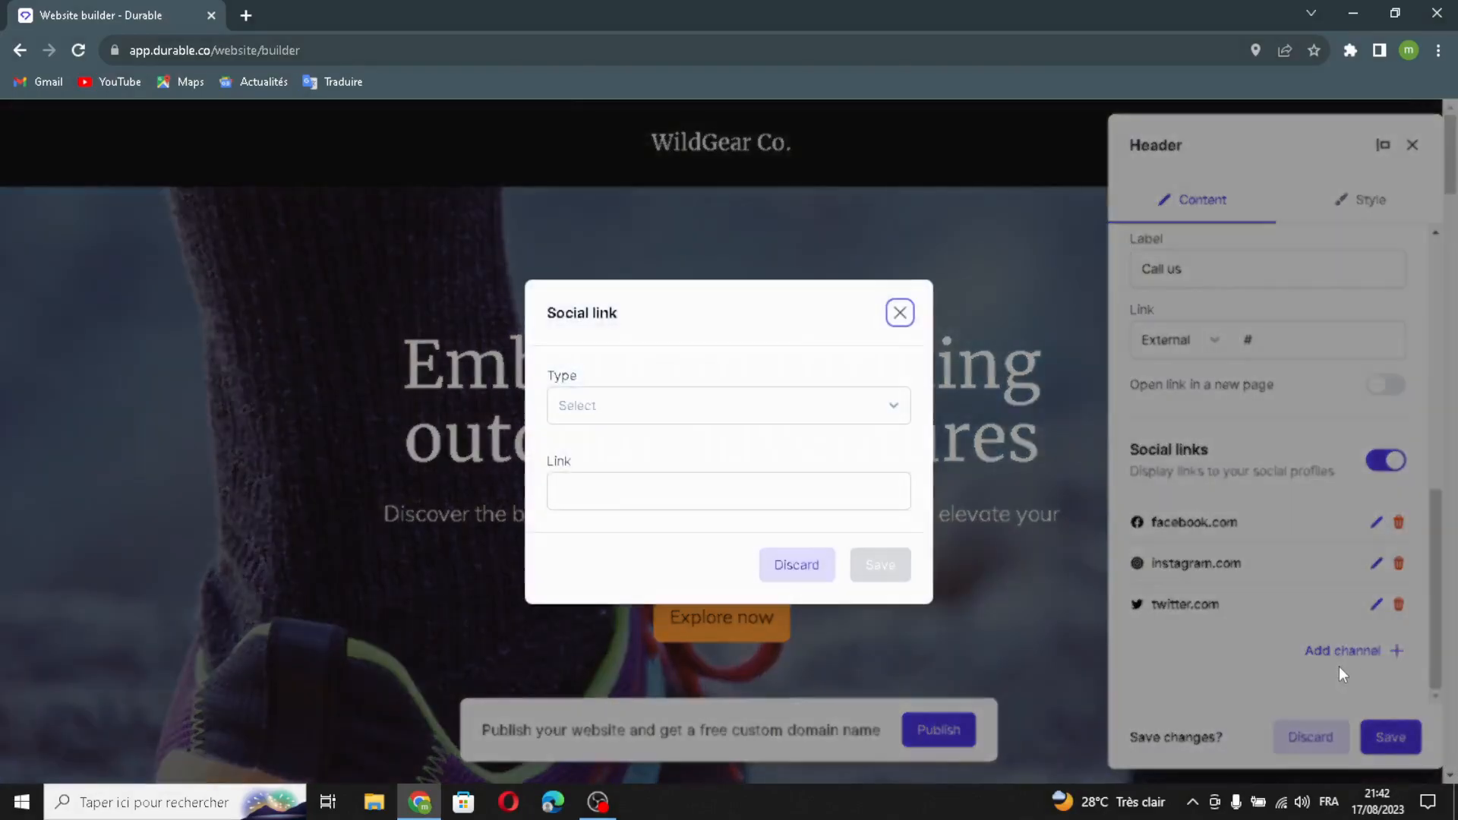
click(865, 420)
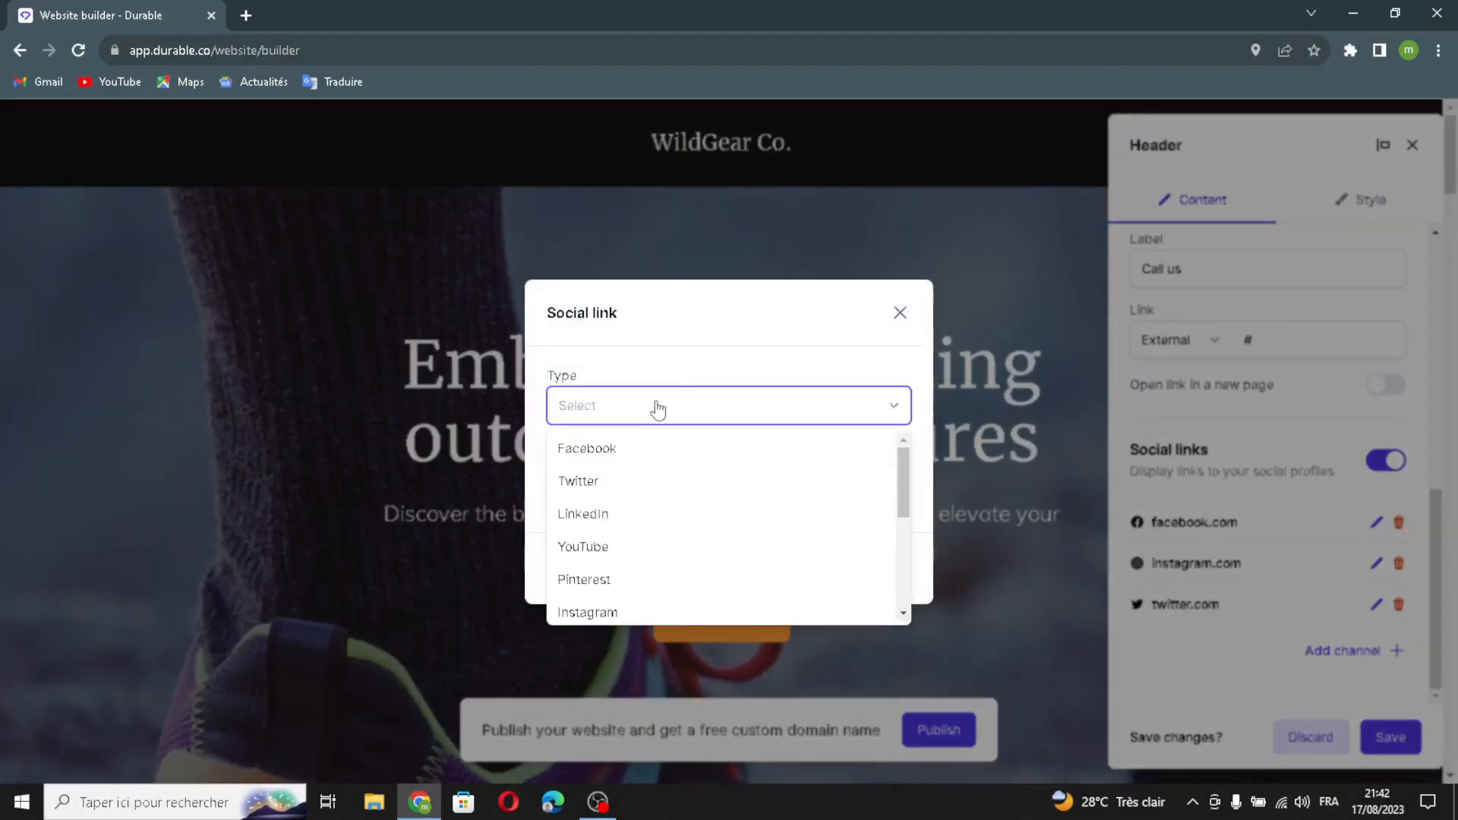
click(654, 407)
click(611, 491)
click(604, 558)
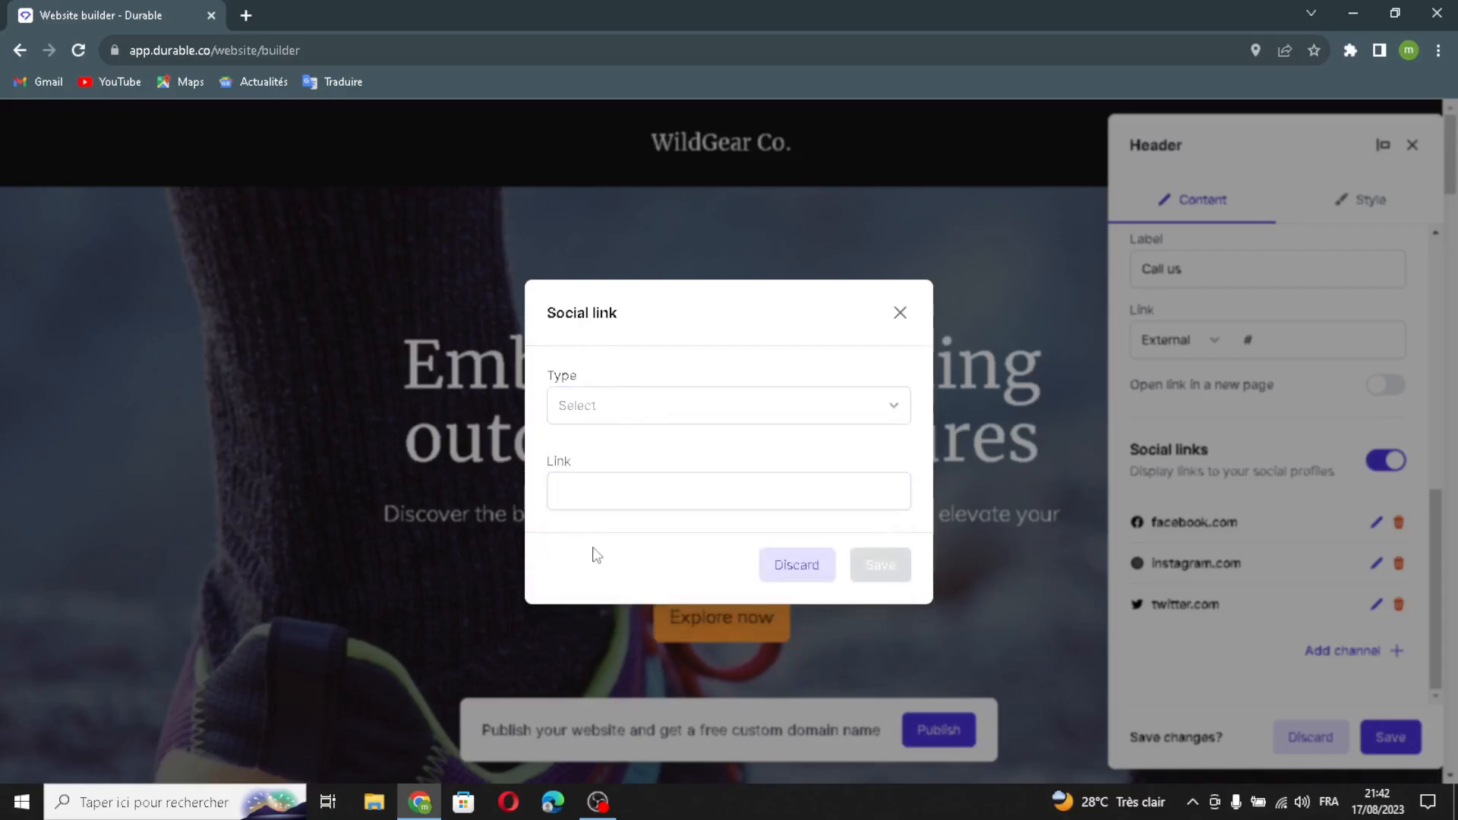
click(901, 314)
Step: Review the header's style settings, from positioning to background, and save the header changes
click(1337, 201)
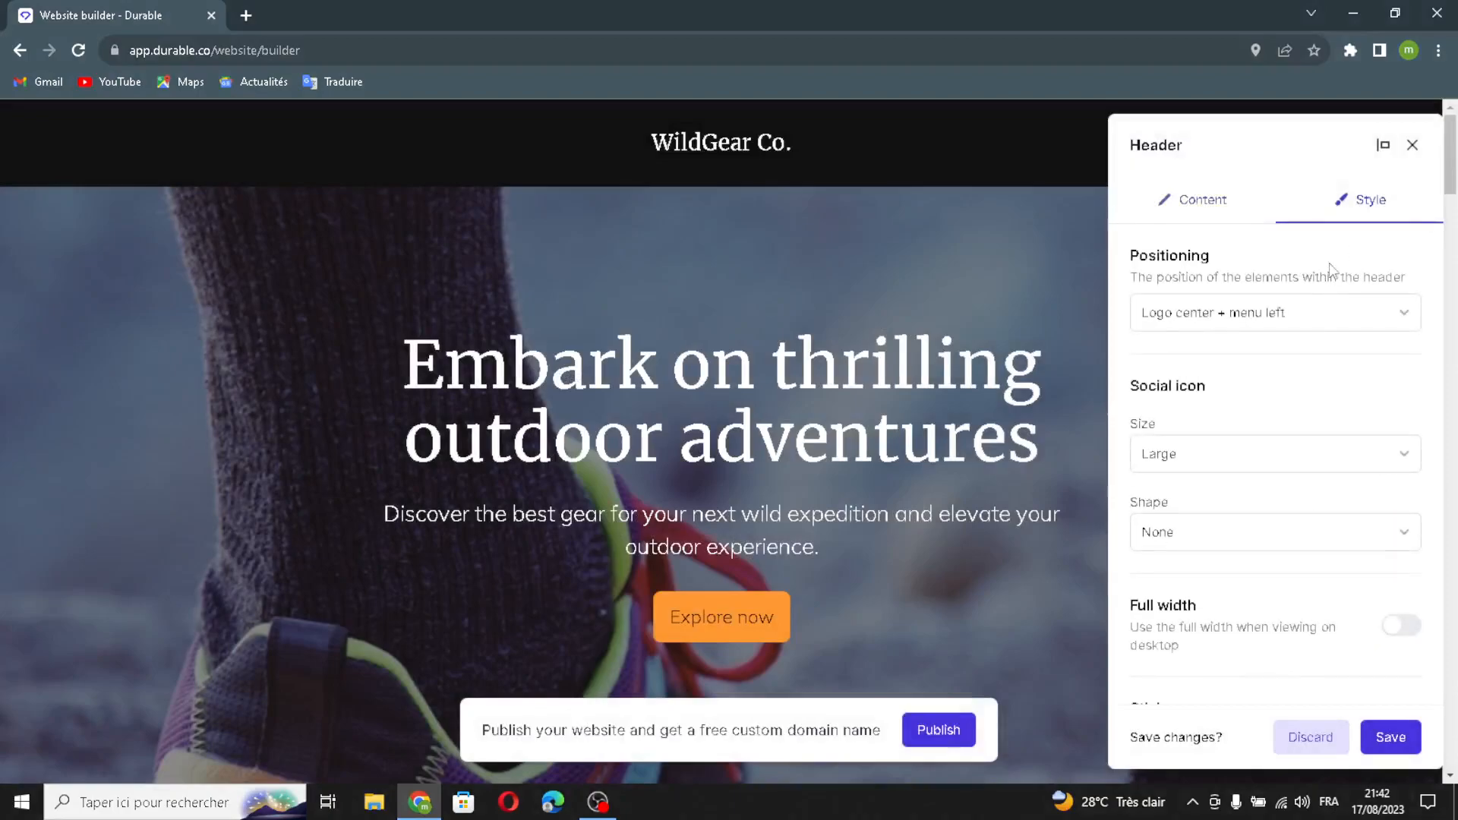
scroll(1330, 270, down, 5)
scroll(1298, 341, up, 5)
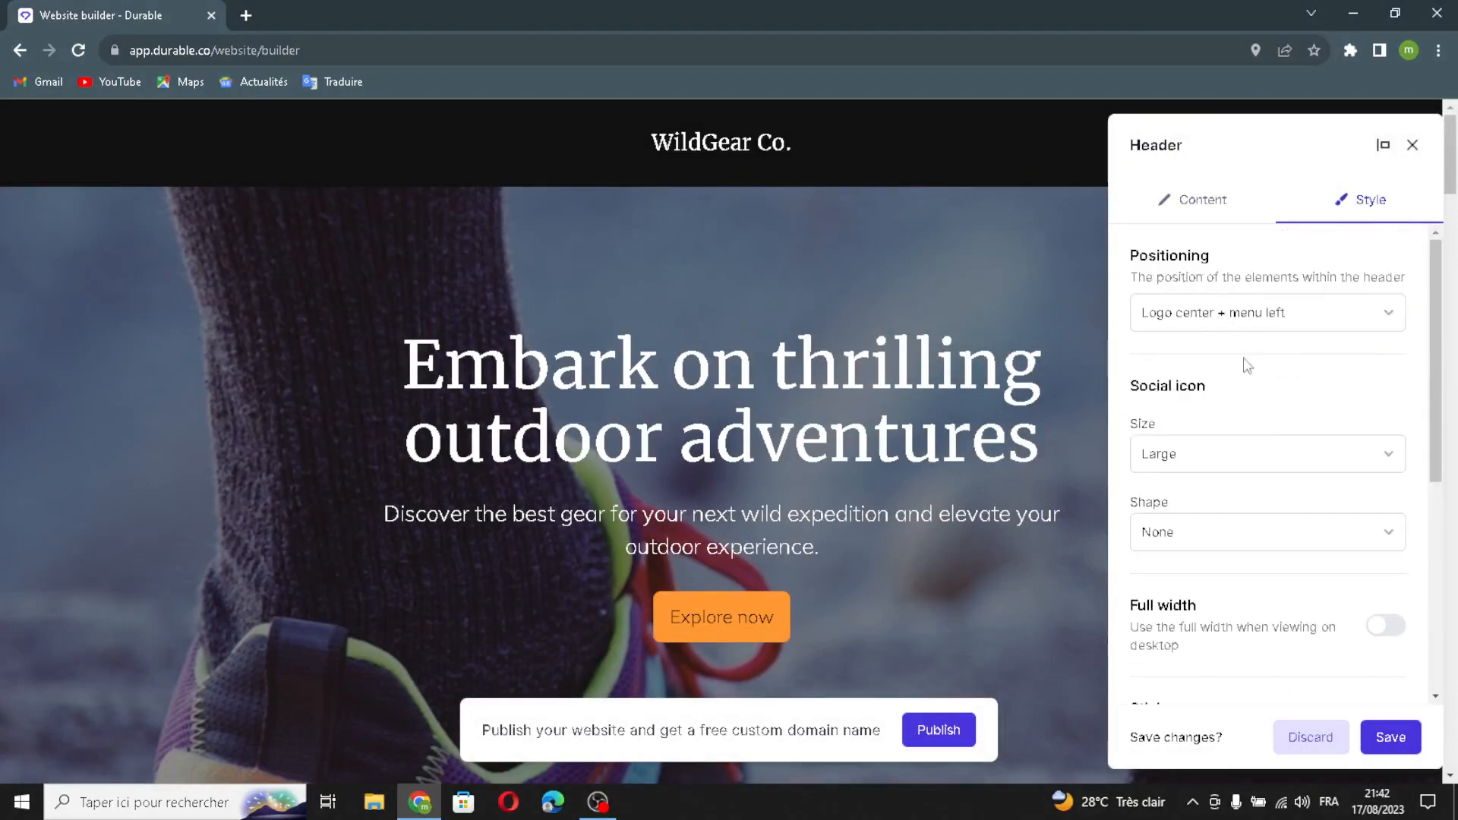
scroll(1234, 475, down, 4)
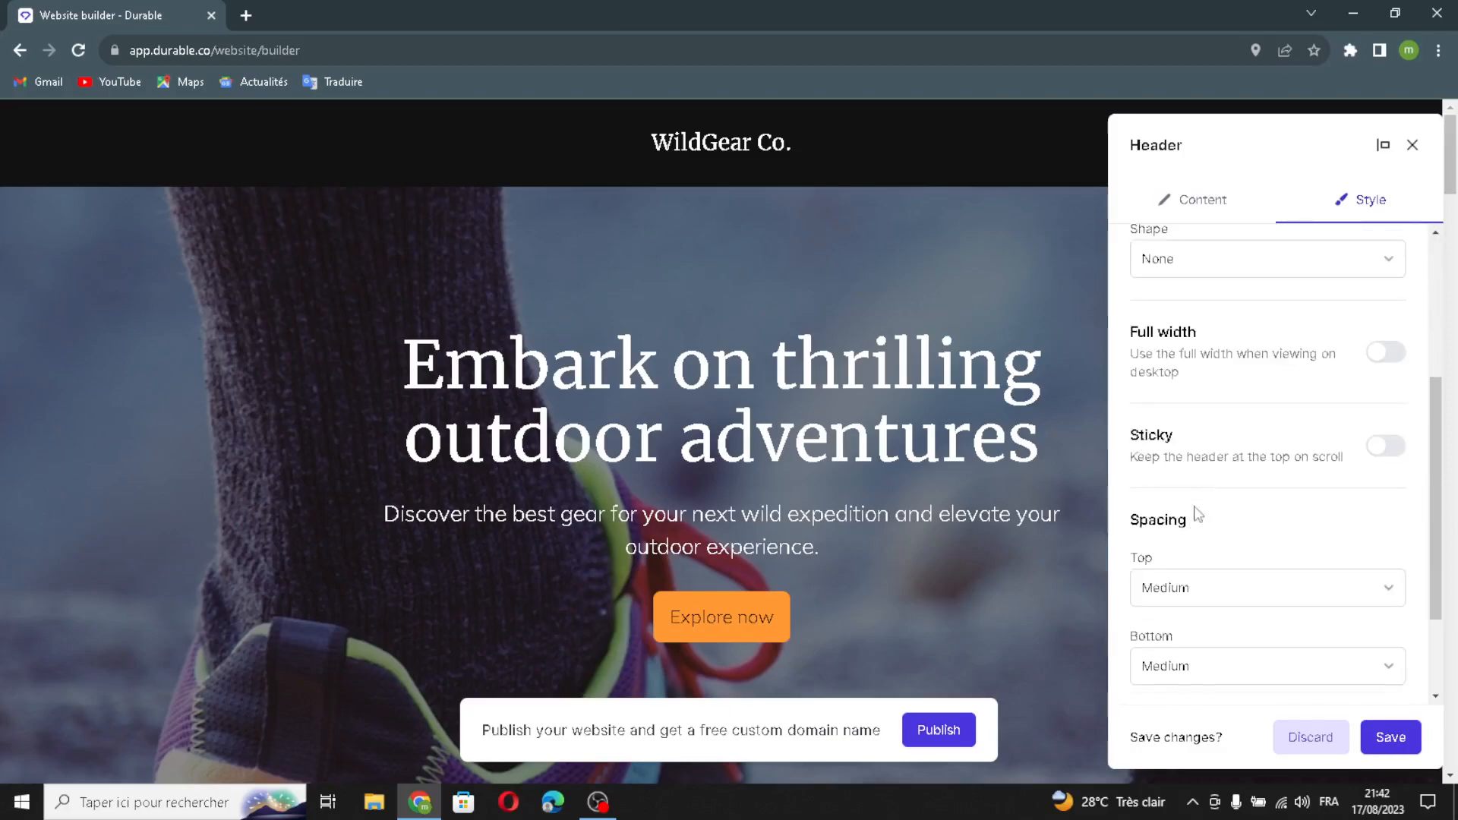
scroll(1197, 511, down, 2)
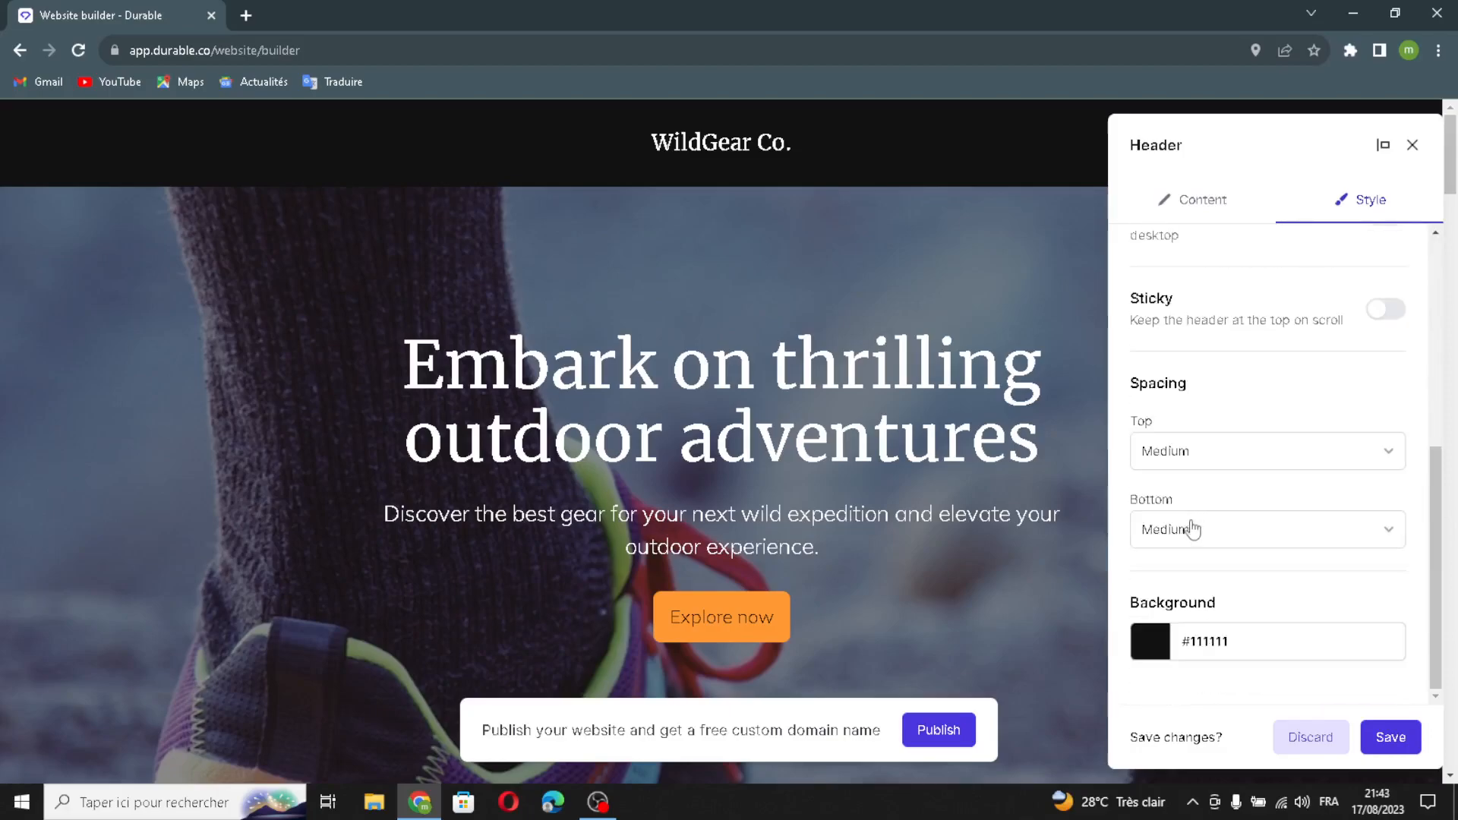
click(1400, 730)
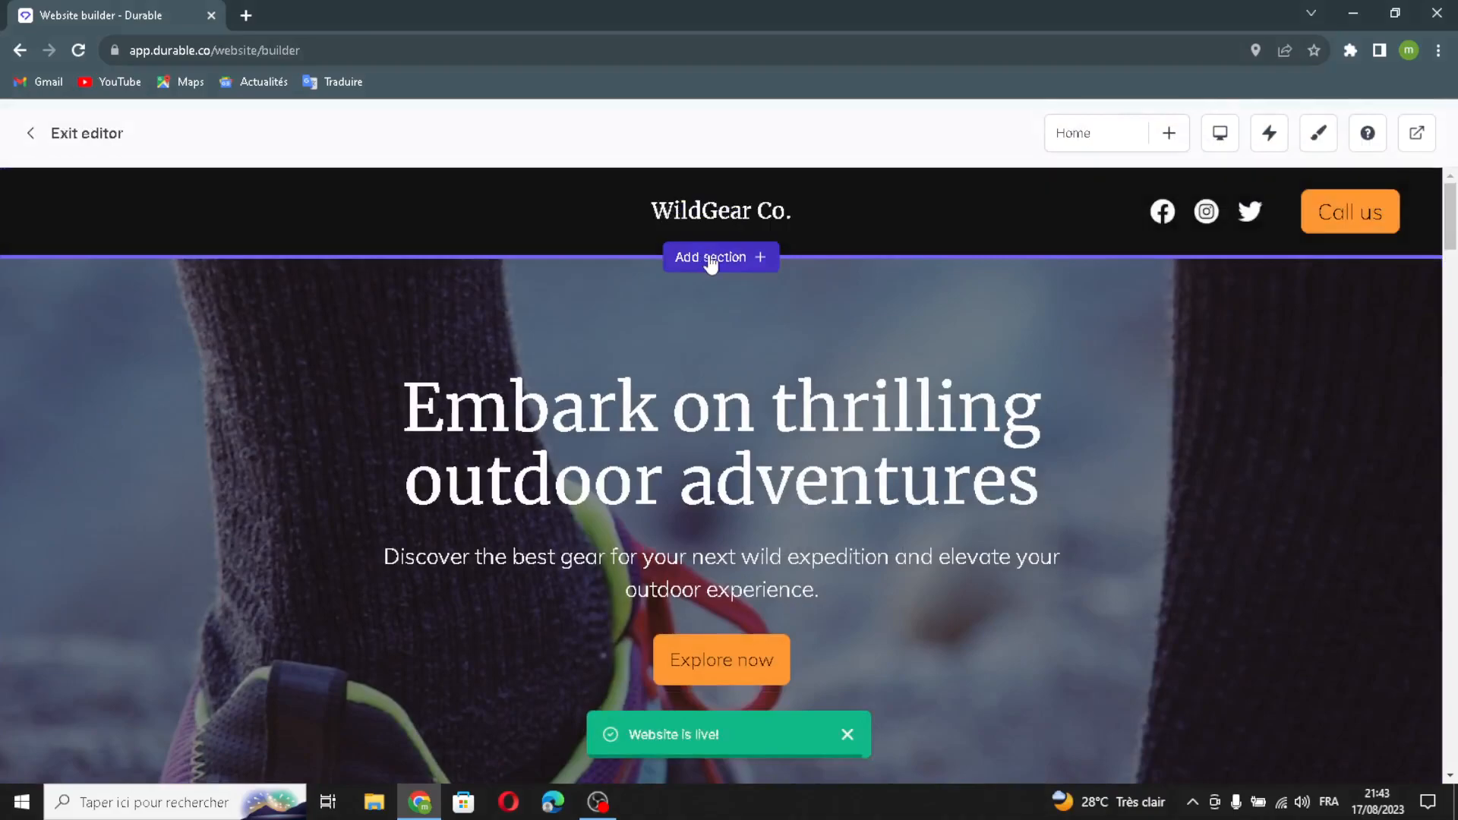
Step: Browse the section types that can be added below the header, then close the list
click(710, 258)
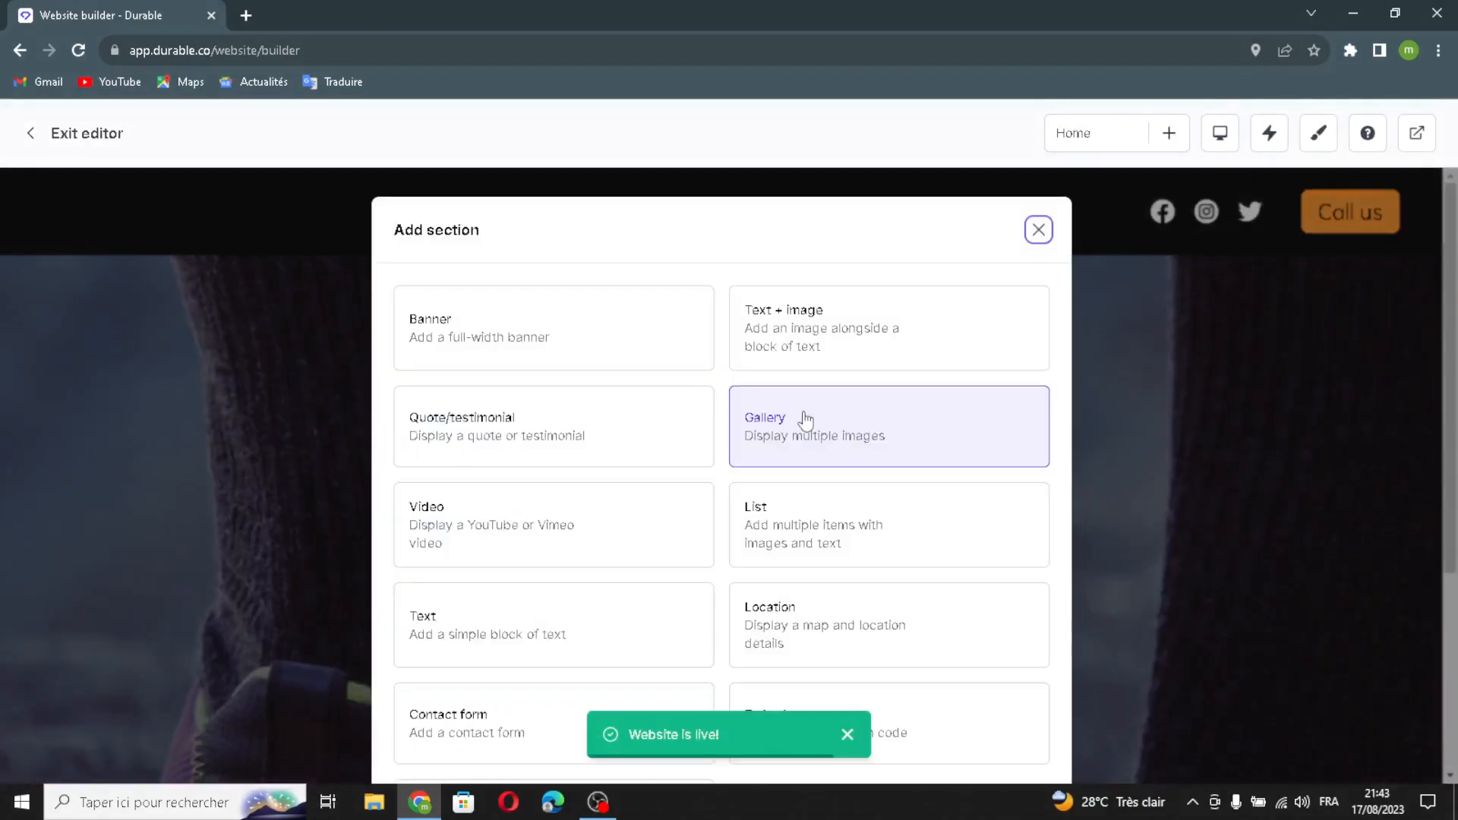
scroll(835, 456, down, 4)
scroll(797, 425, up, 4)
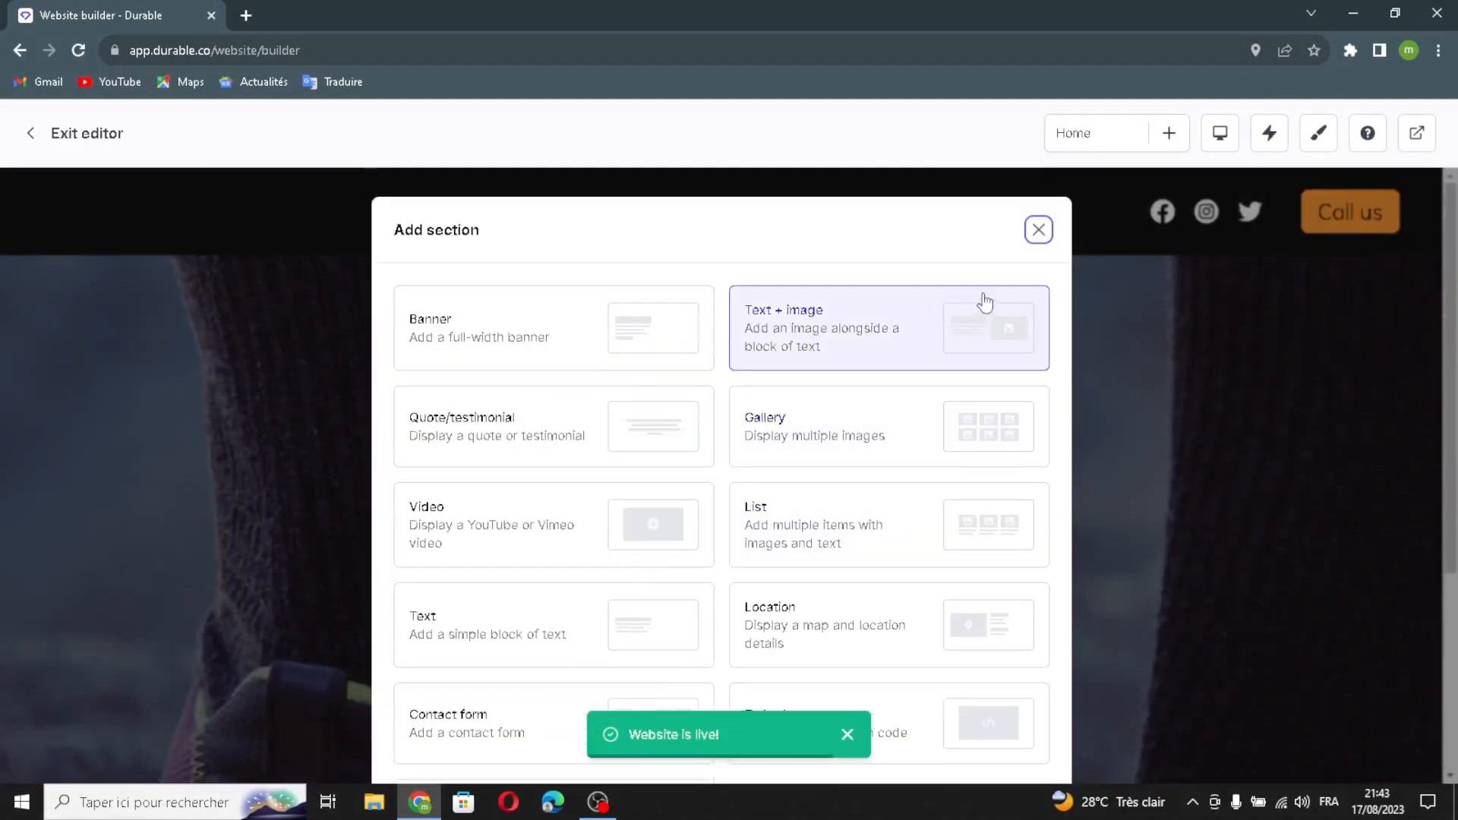
click(1037, 229)
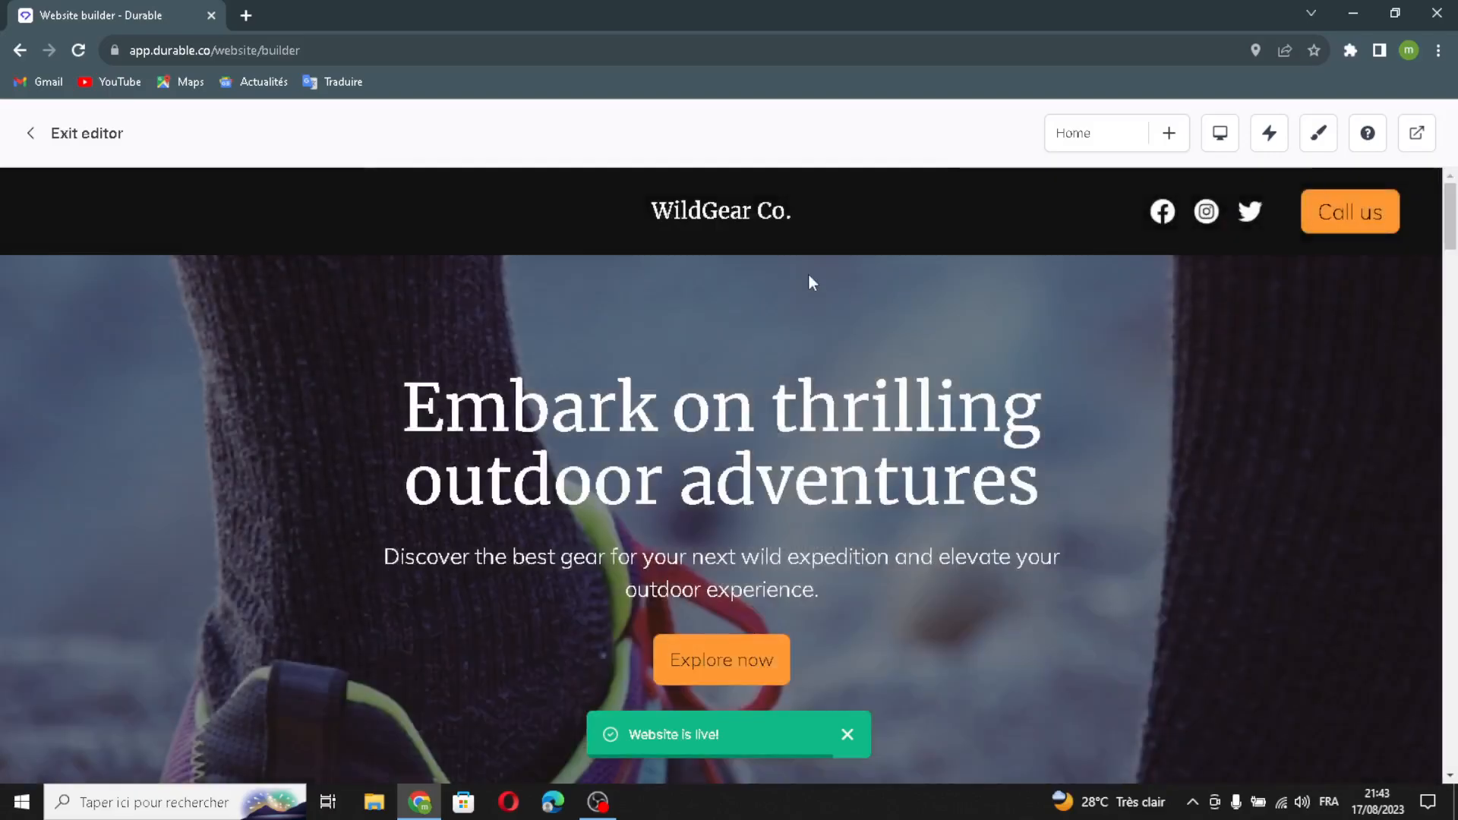
Step: Open the banner section for editing and regenerate its heading and subtext with AI
scroll(1055, 311, down, 1)
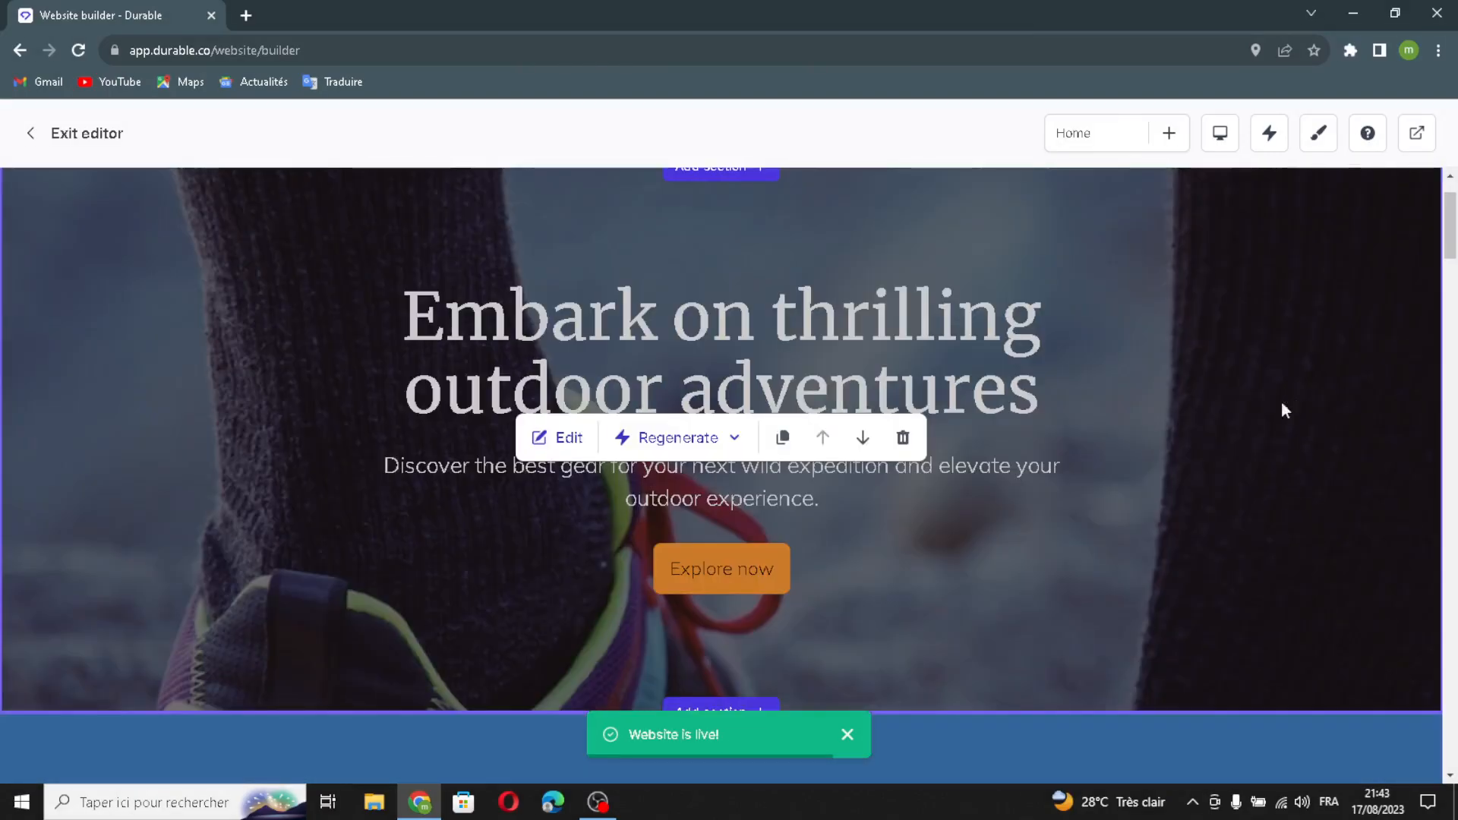
click(560, 441)
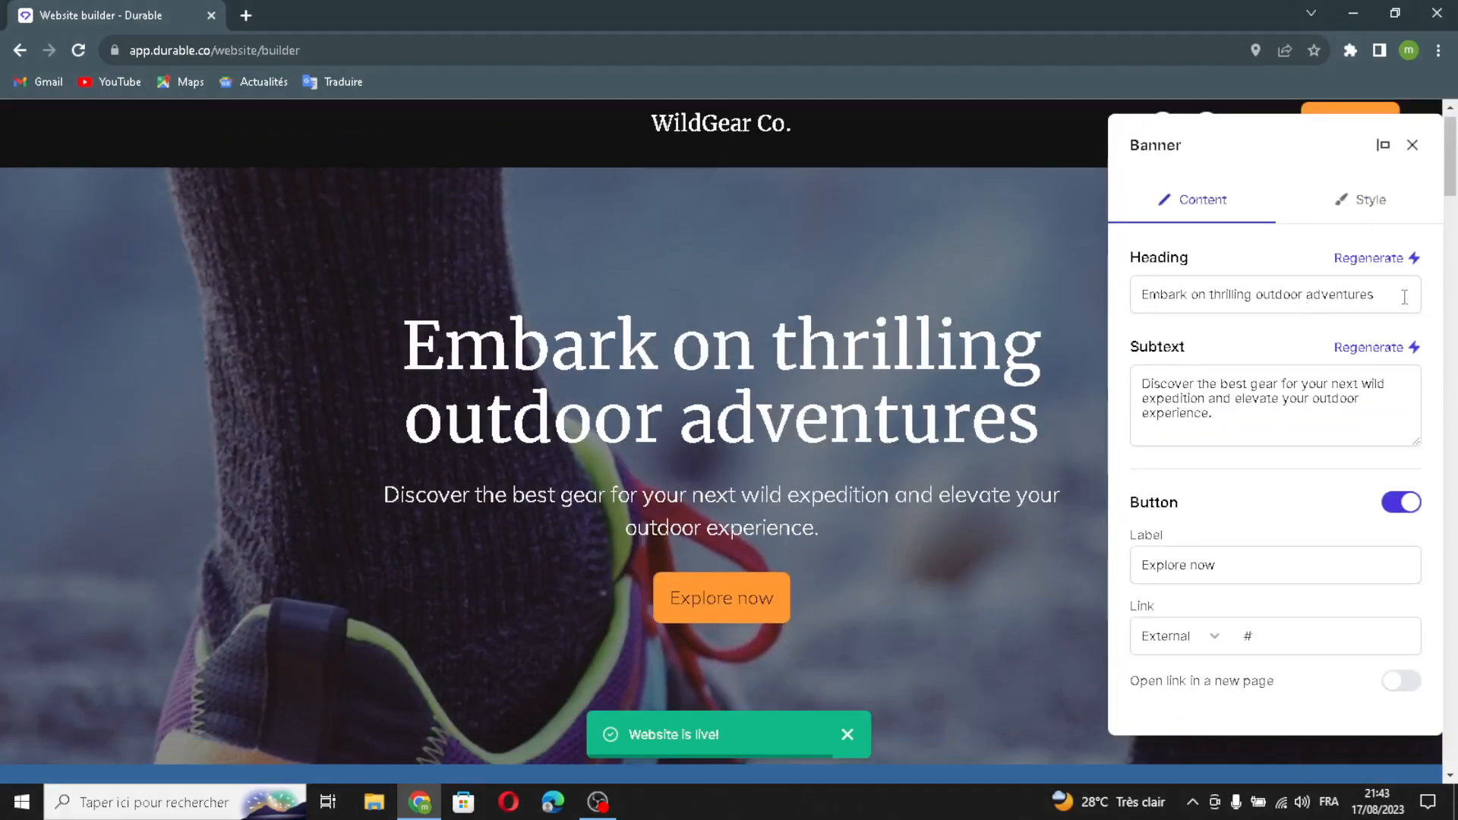
mouse_move(1405, 296)
mouse_down()
mouse_move(1114, 322)
mouse_move(1386, 308)
mouse_up()
click(1380, 261)
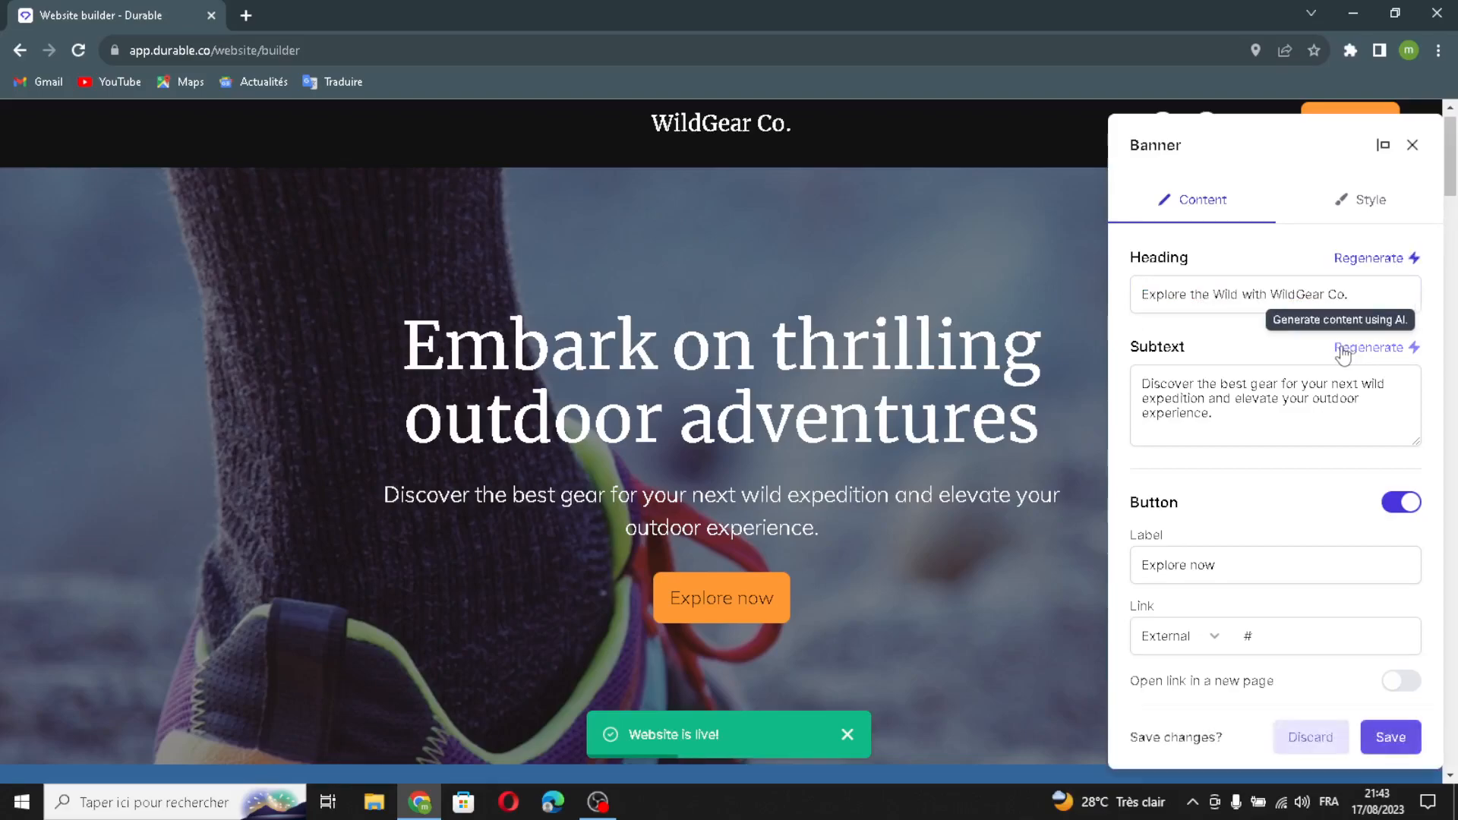
drag(1378, 415, 1272, 413)
click(1369, 351)
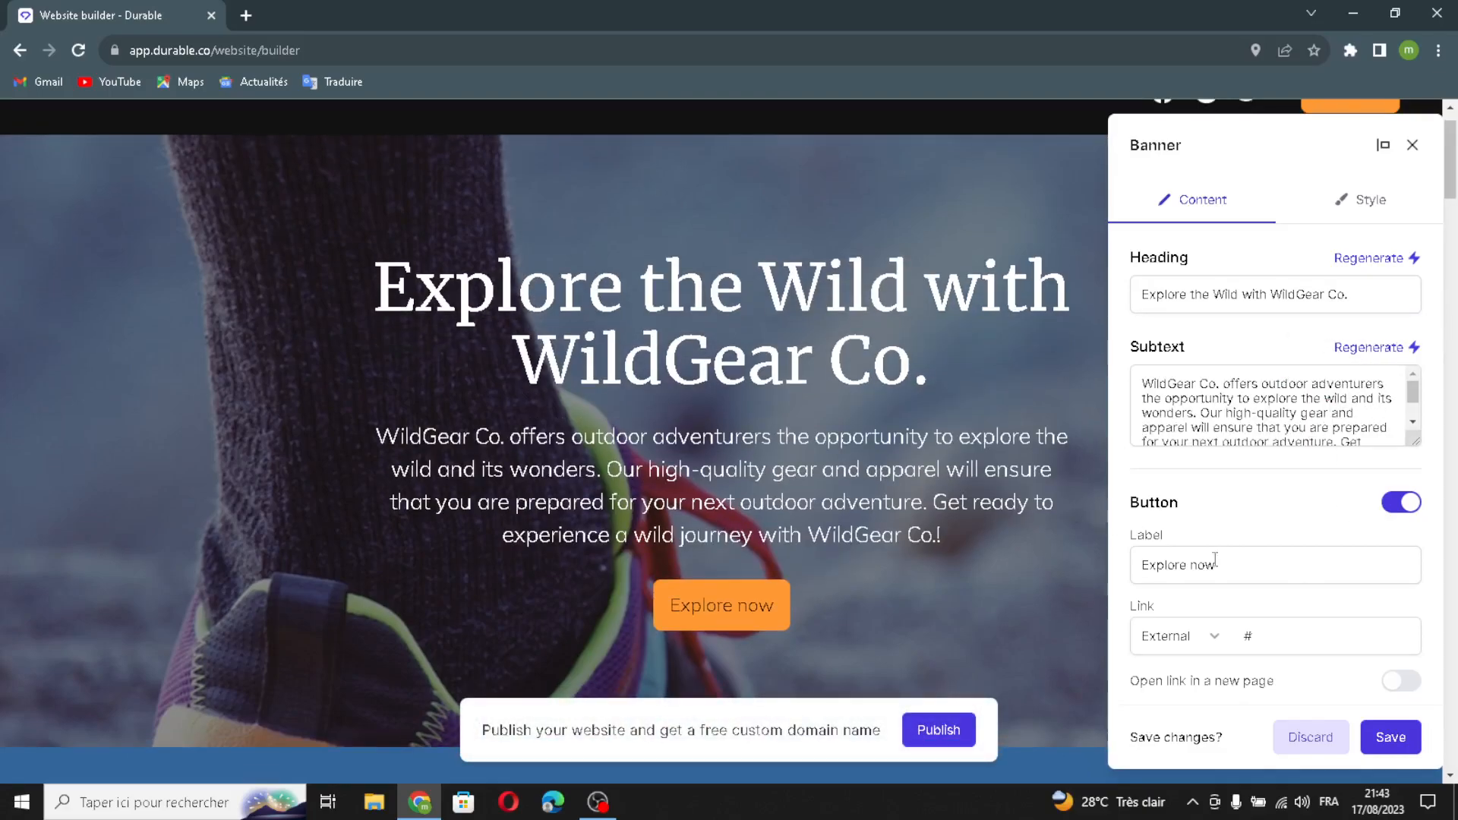
Step: Examine the banner button's label and link settings
click(1258, 567)
key(ctrl+a)
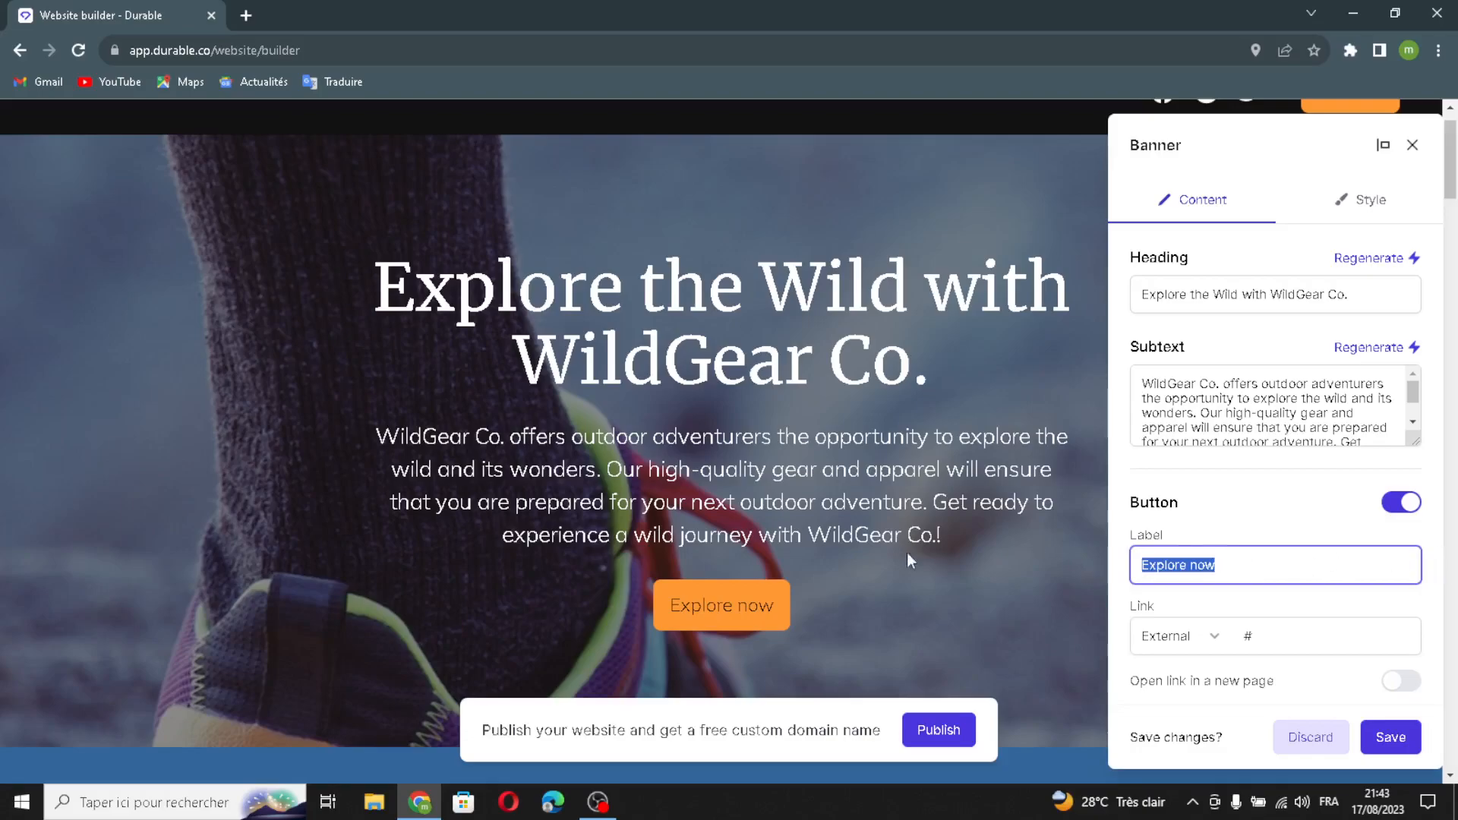
click(1169, 578)
click(1298, 633)
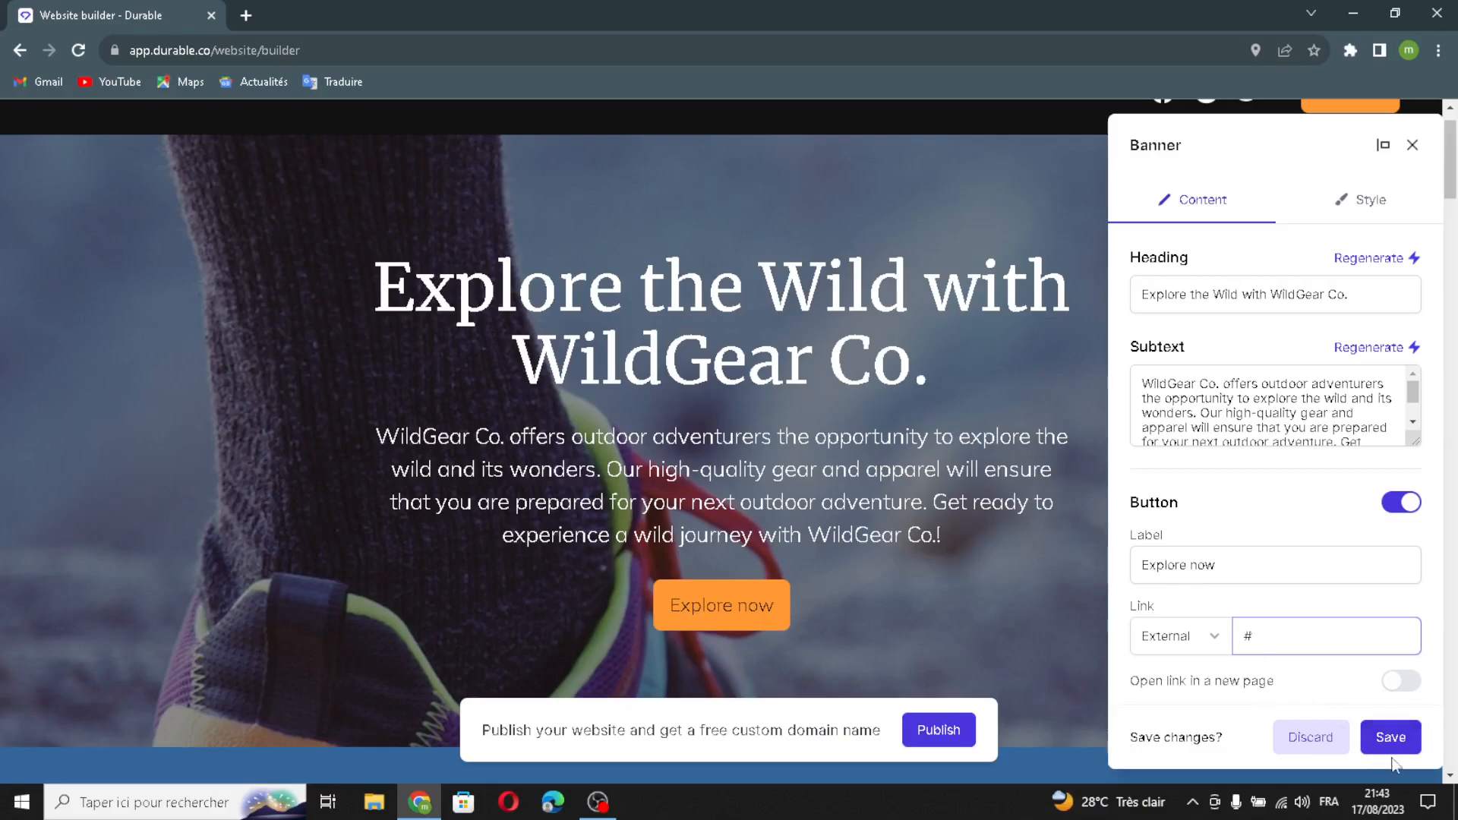
Step: Go through the banner's spacing, height and alignment style settings and regenerate its background image with AI
click(1361, 209)
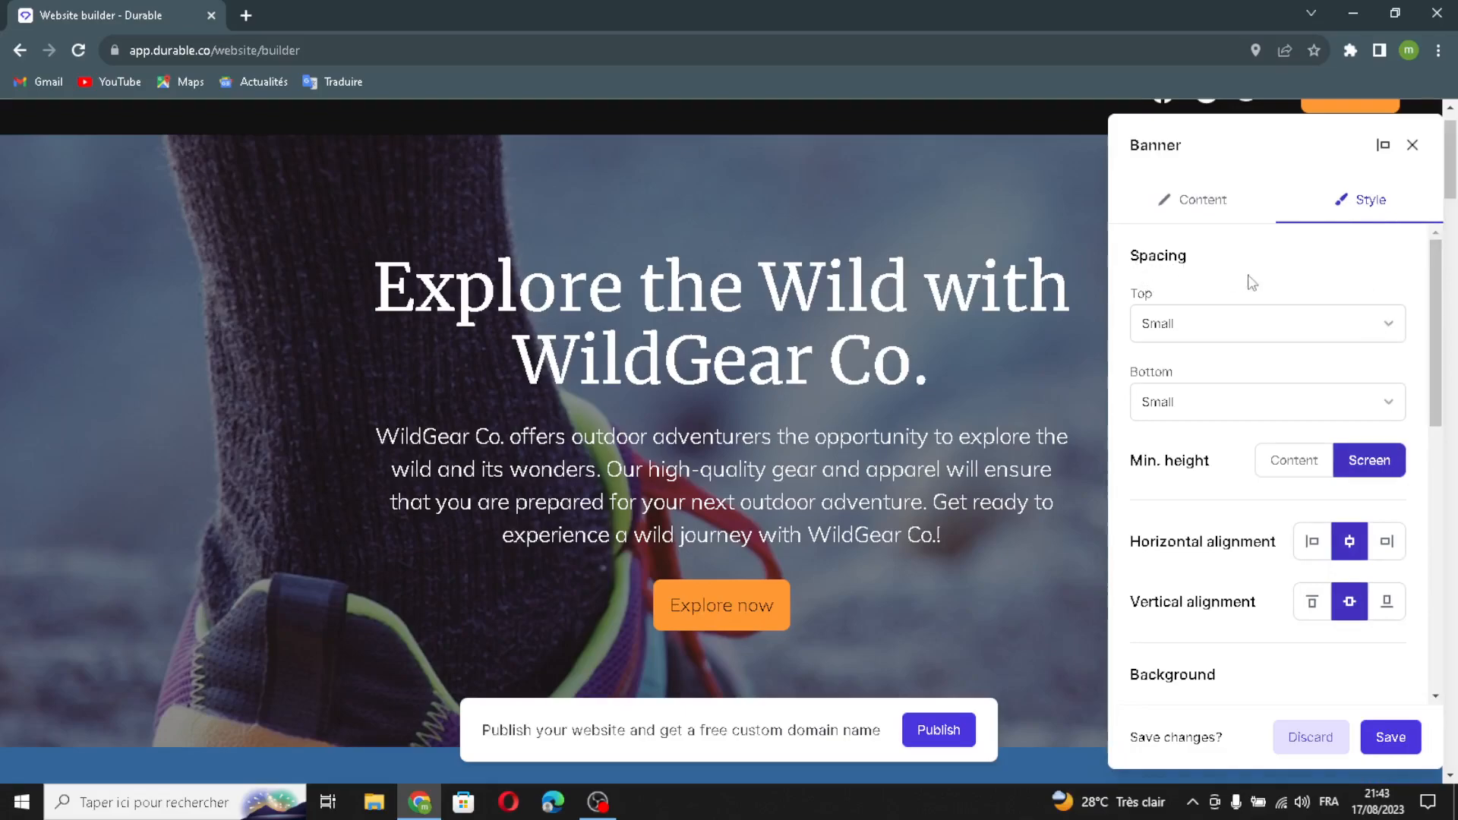
scroll(1239, 529, down, 1)
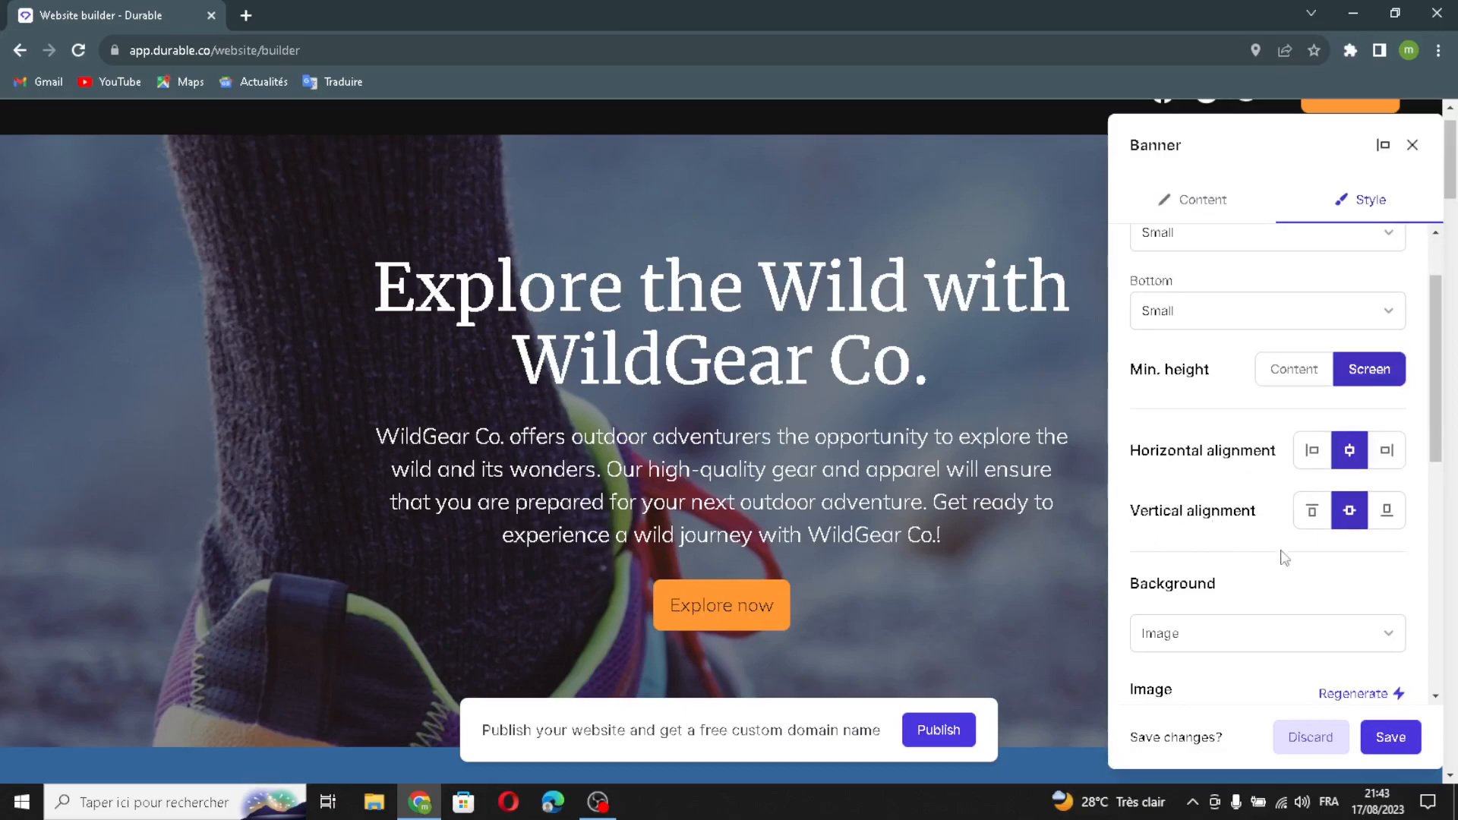
scroll(1205, 577, down, 2)
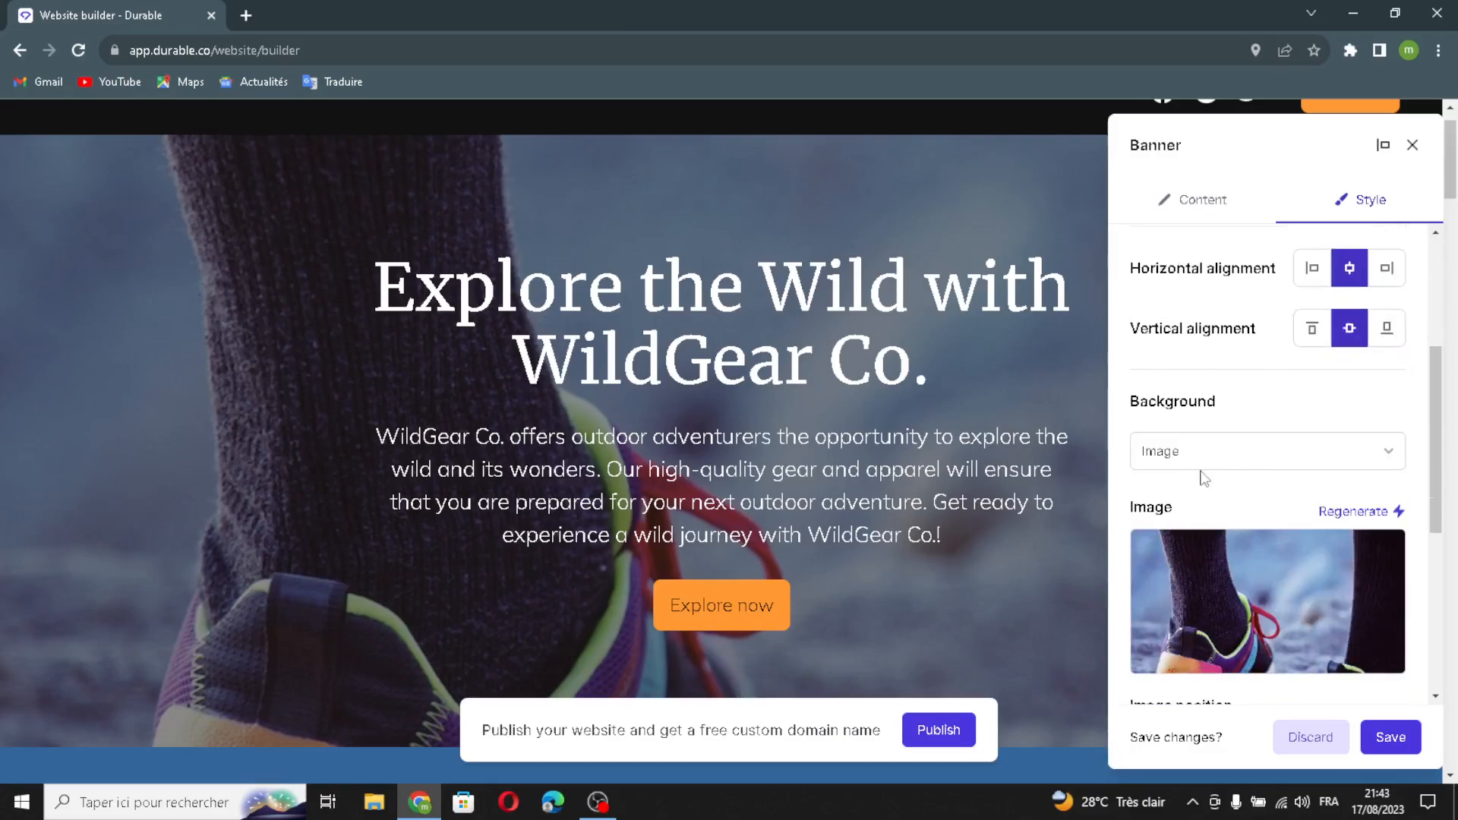
scroll(1201, 476, down, 2)
click(1270, 477)
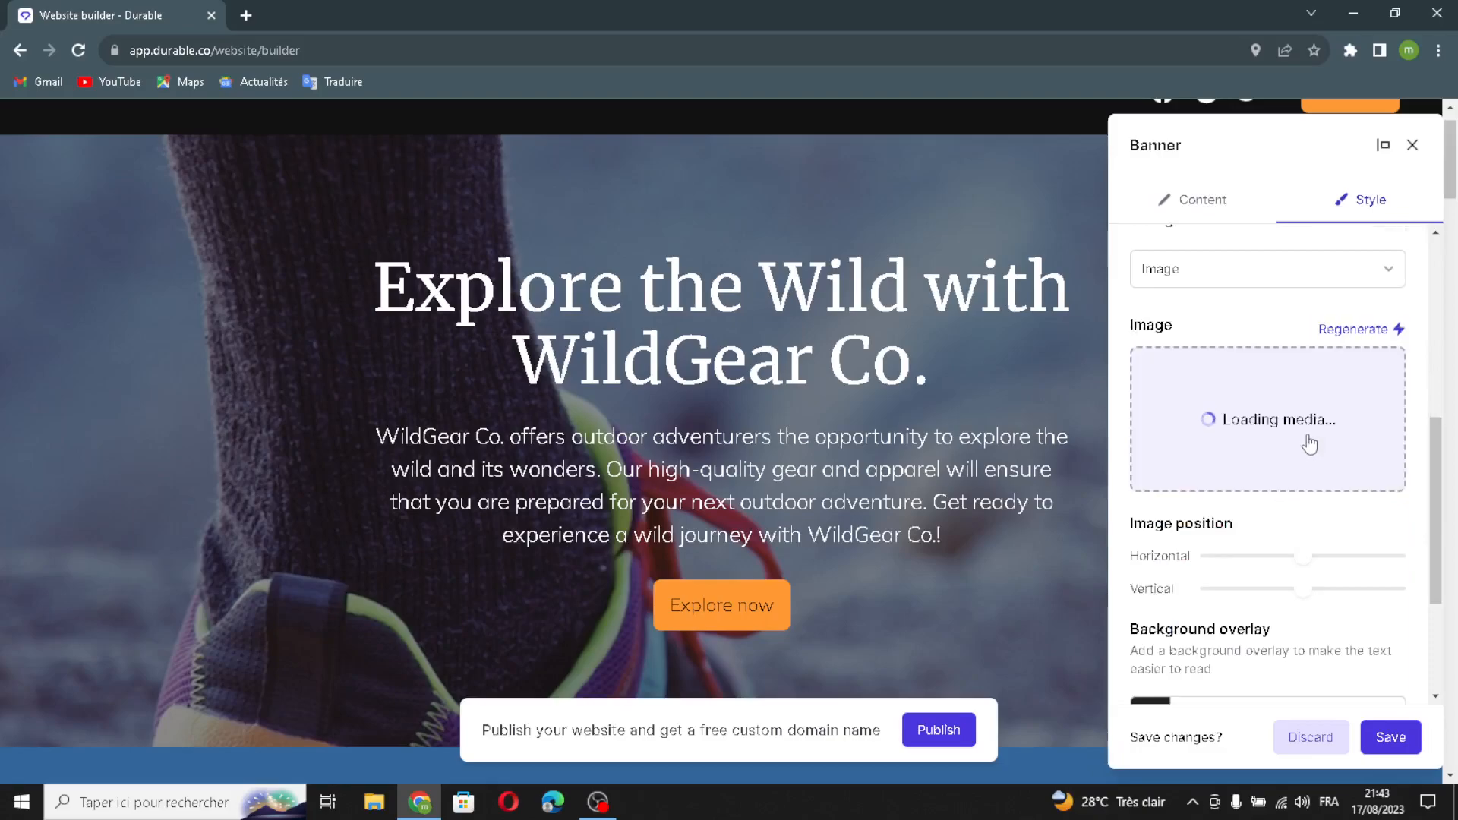
Step: Review the banner's image position, background overlay and header blending options, and save the banner changes
scroll(1306, 455, down, 1)
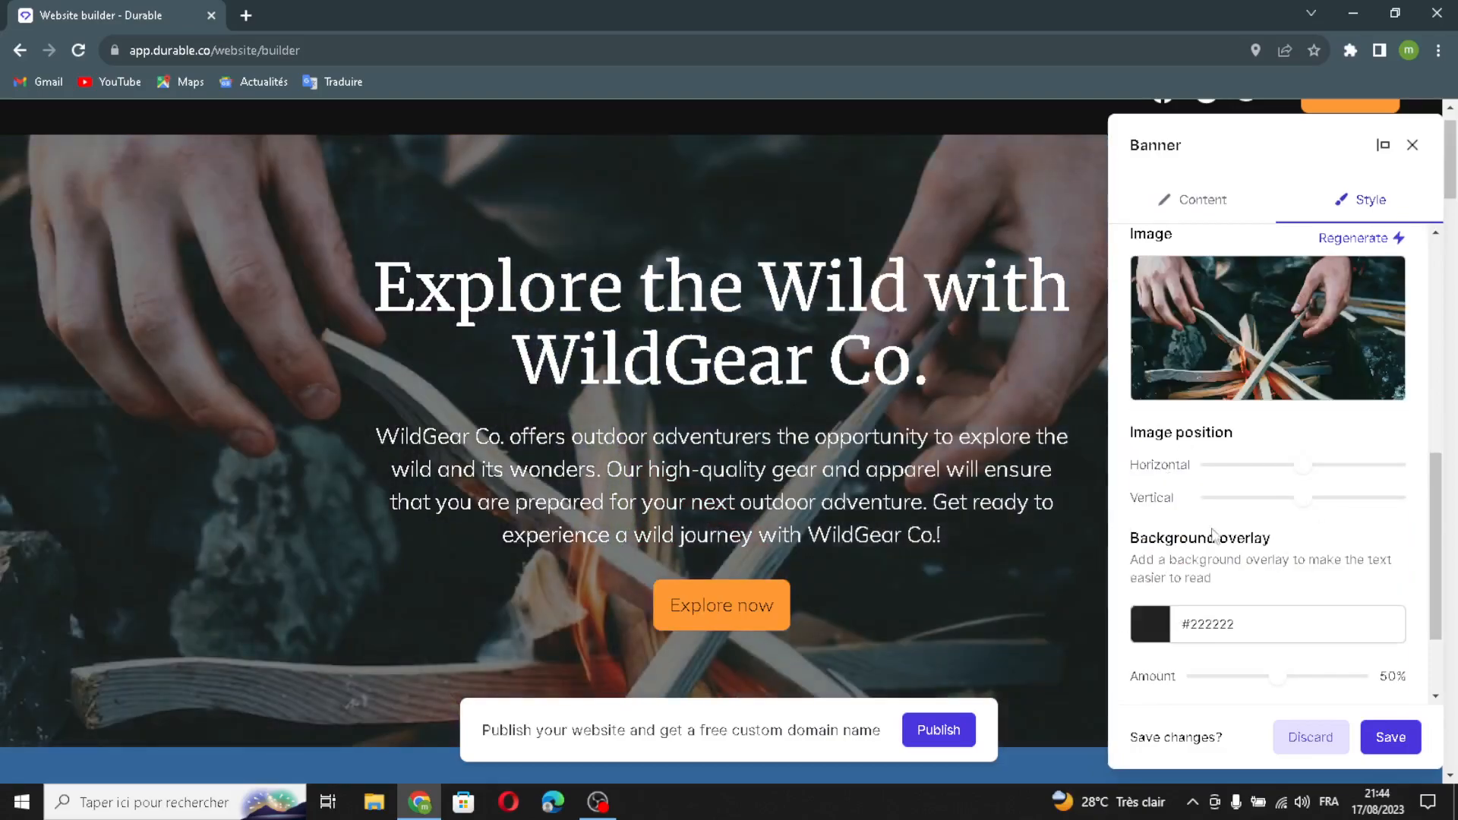
scroll(1227, 524, down, 2)
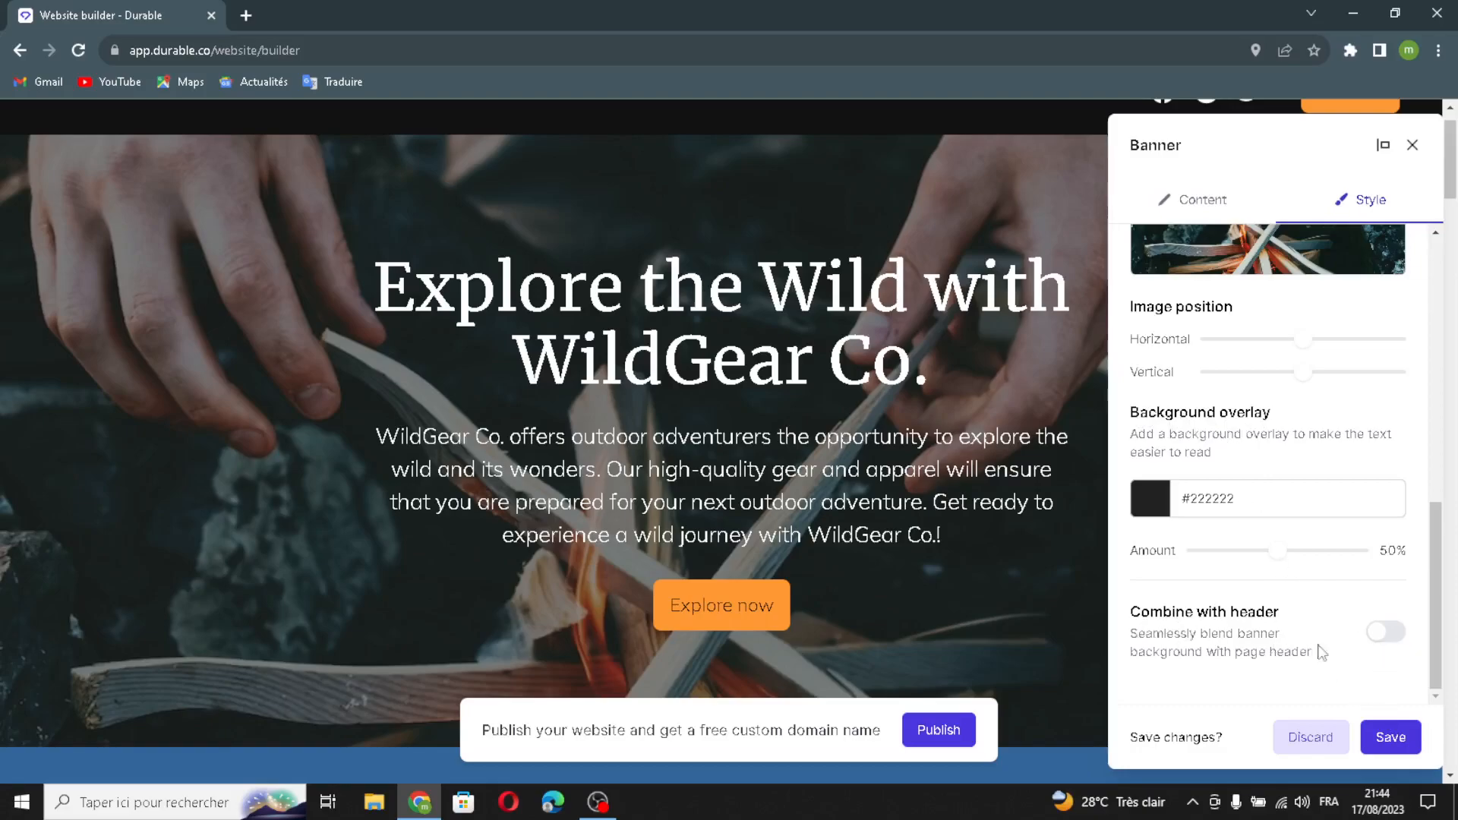
click(1390, 735)
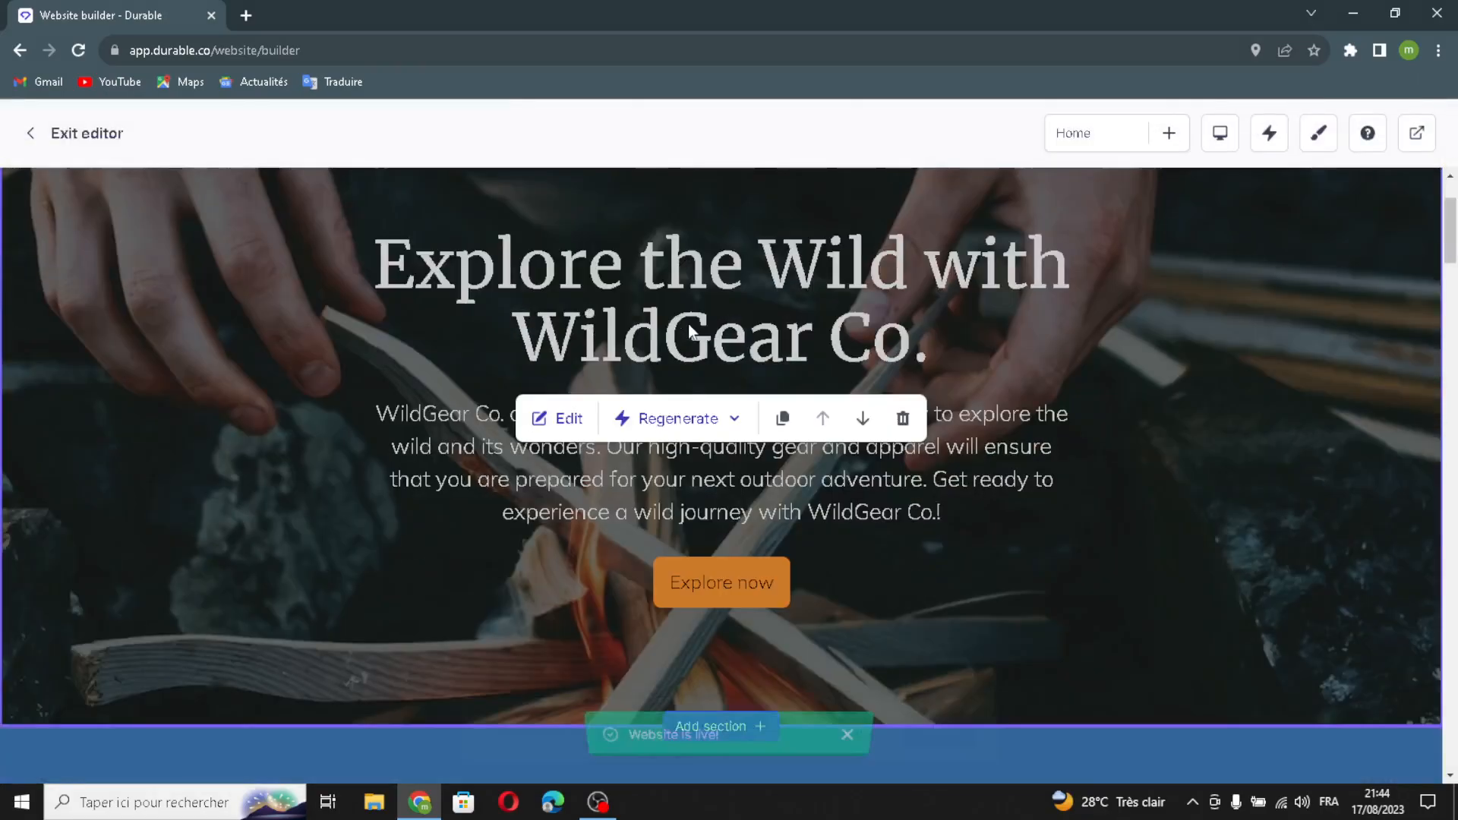
Step: Open the image section below the banner for editing and regenerate its picture with AI
scroll(688, 323, down, 9)
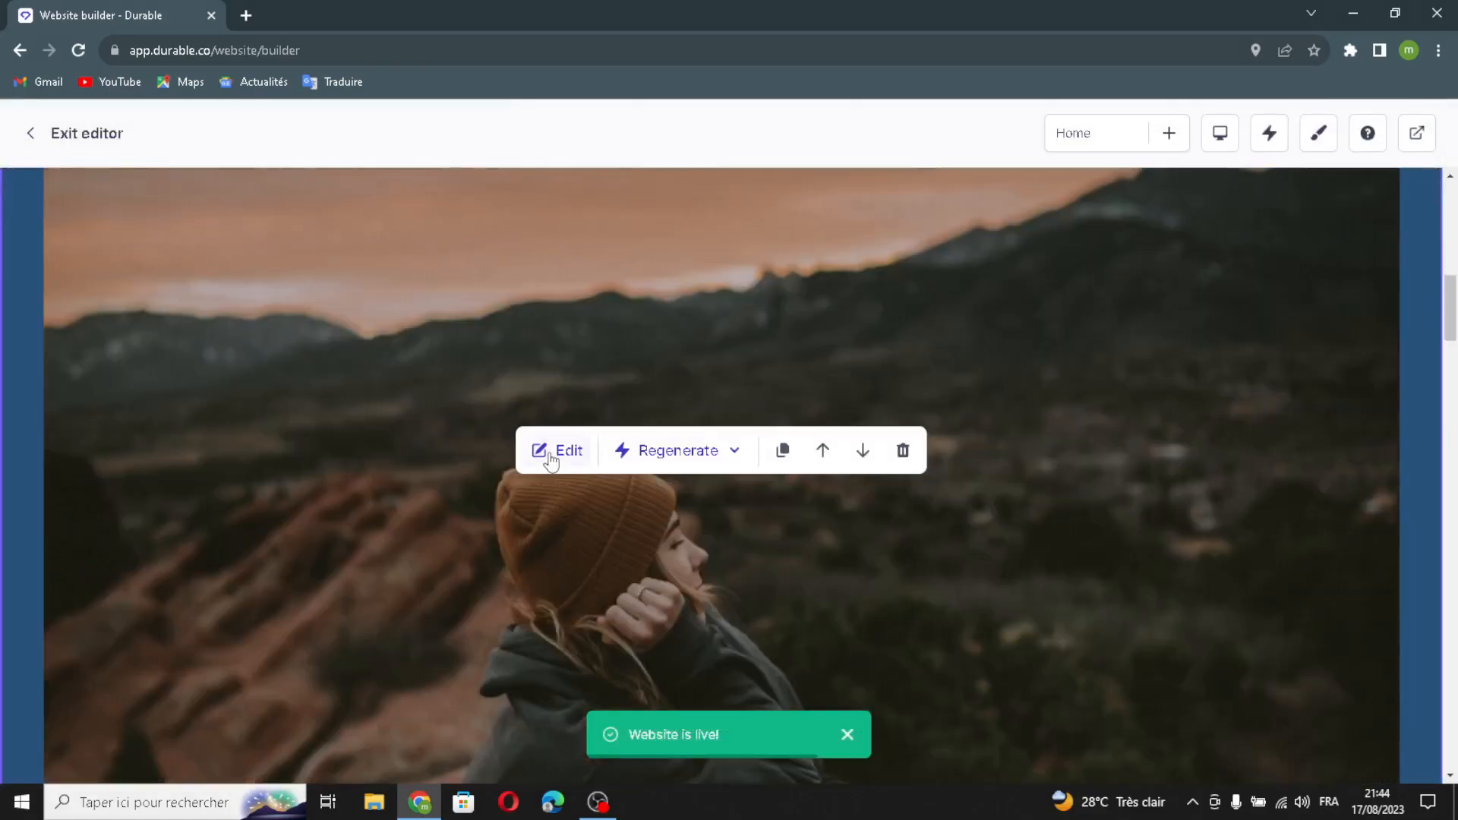
click(550, 456)
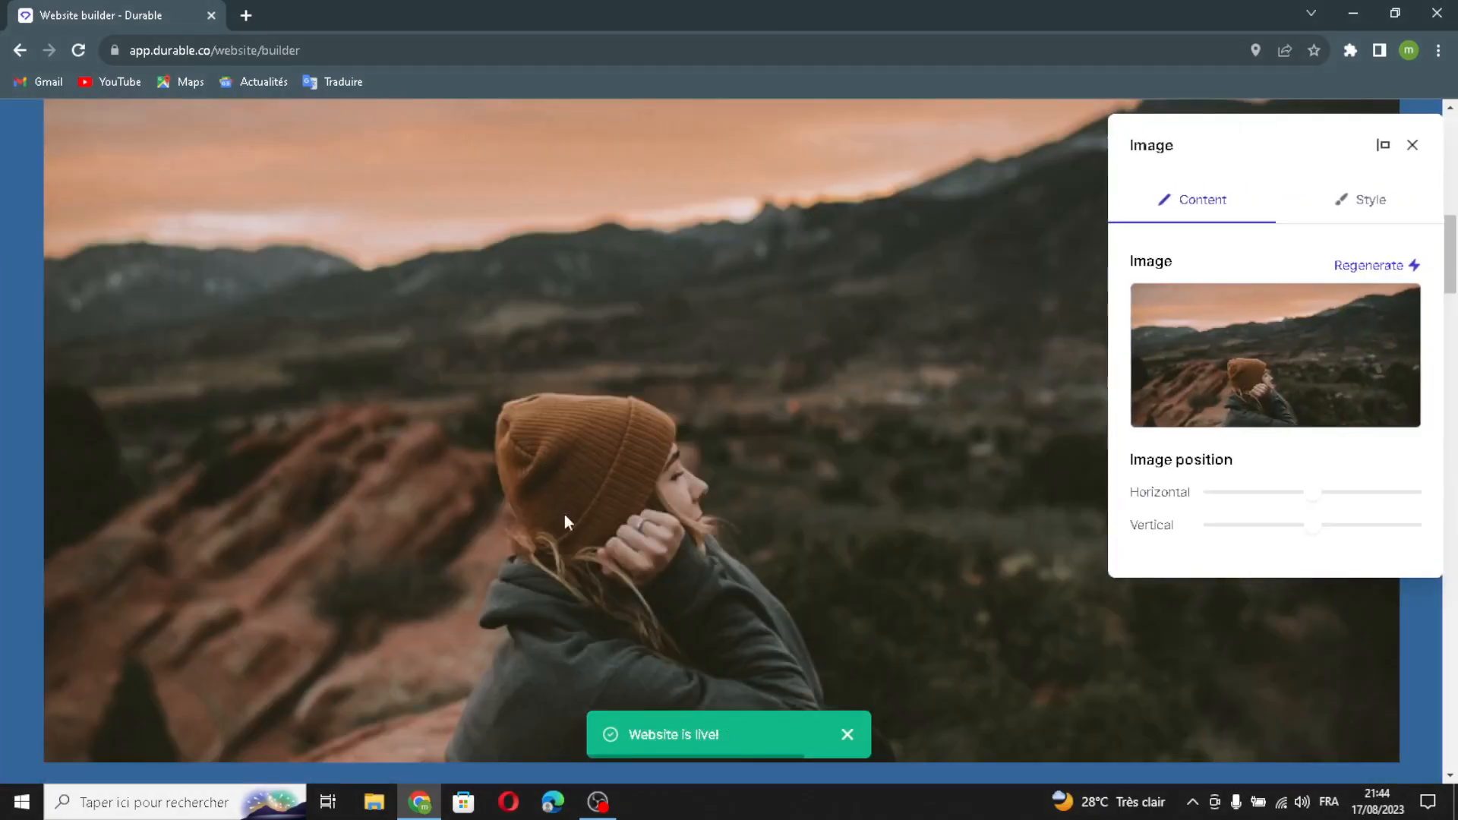
click(1363, 266)
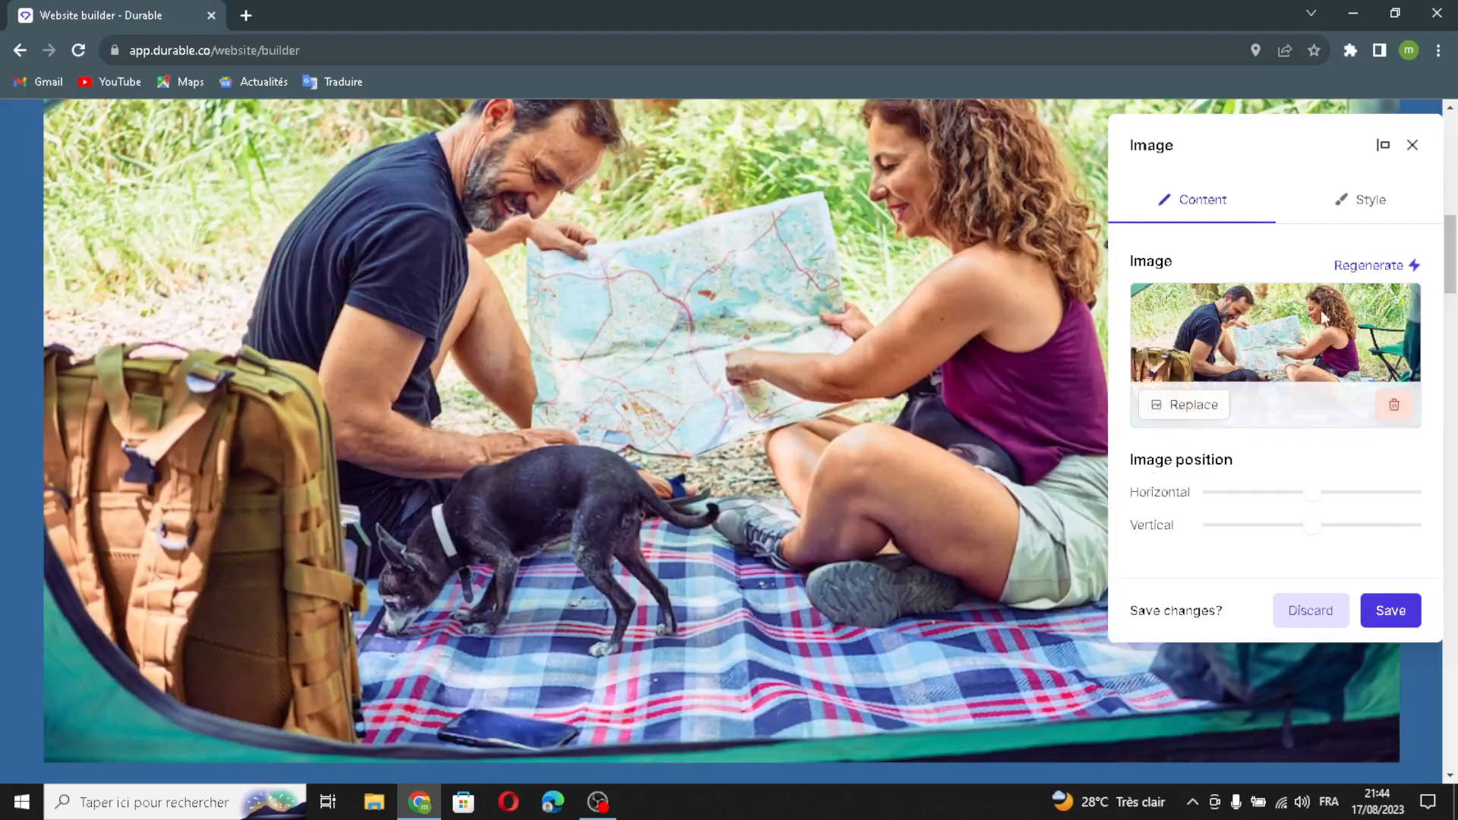
Step: Review the image section's style settings, from full width to background color, and save its changes
click(1355, 221)
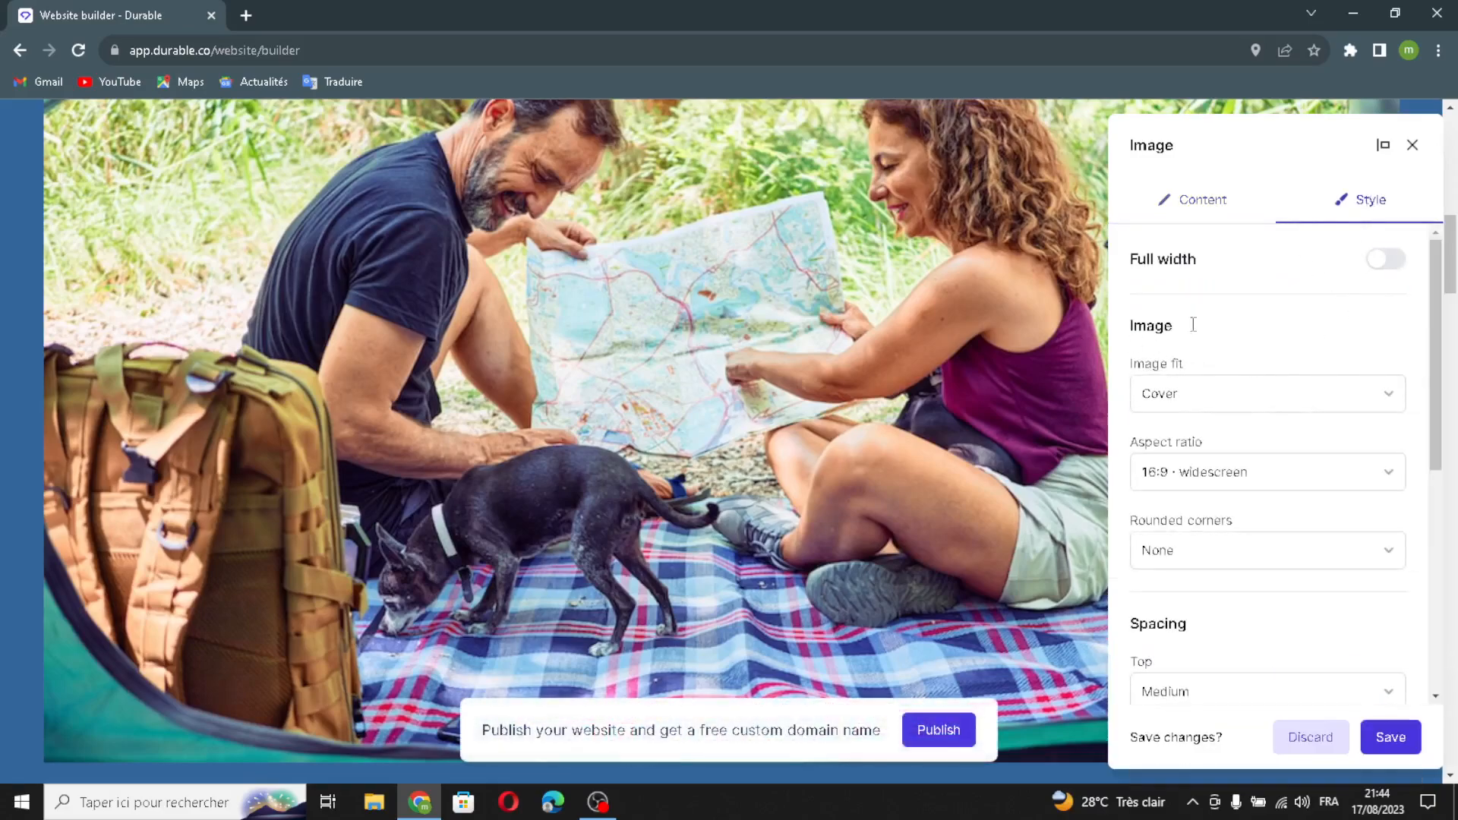
scroll(1214, 479, down, 6)
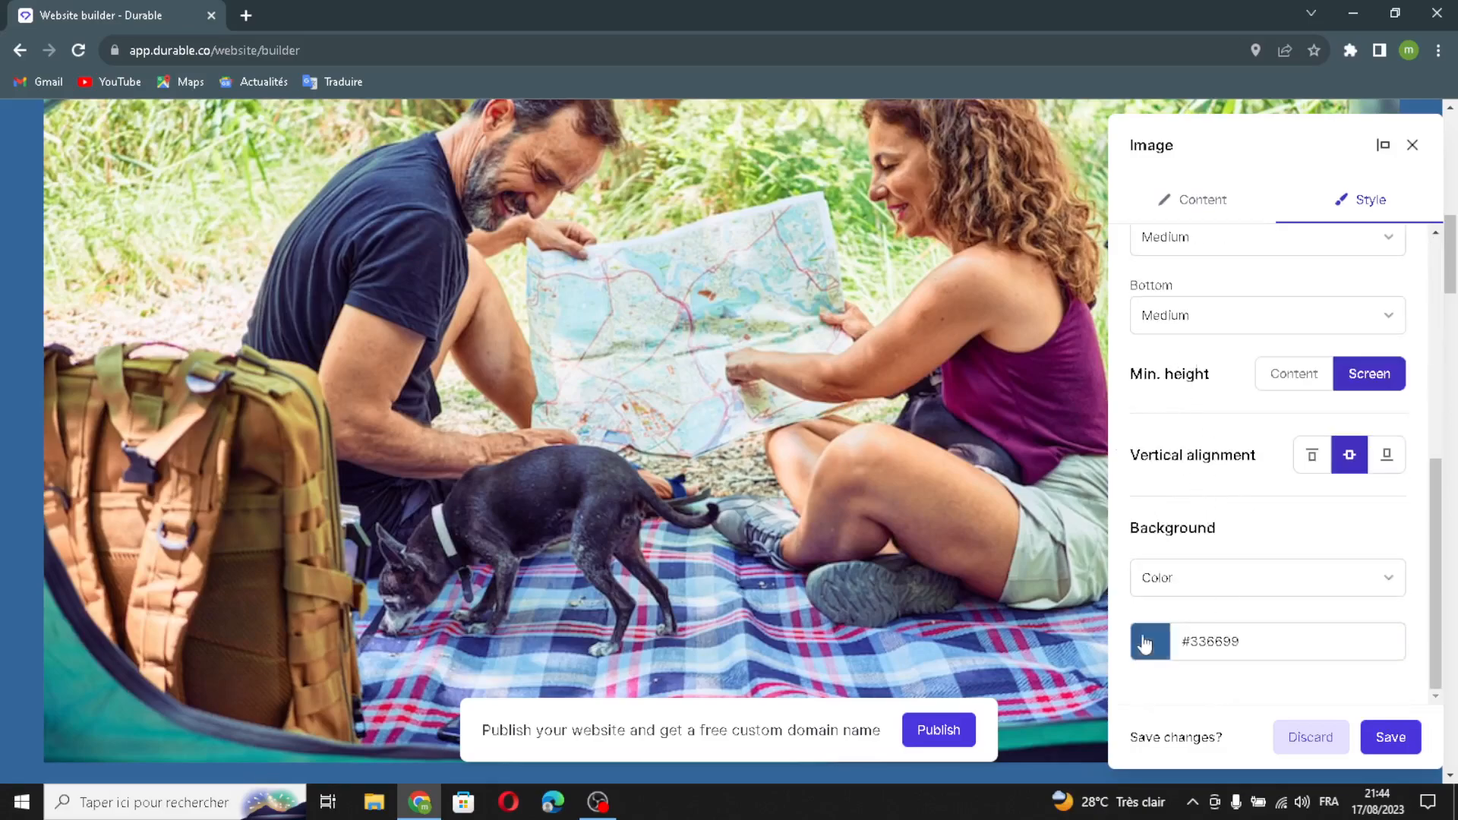
click(1391, 737)
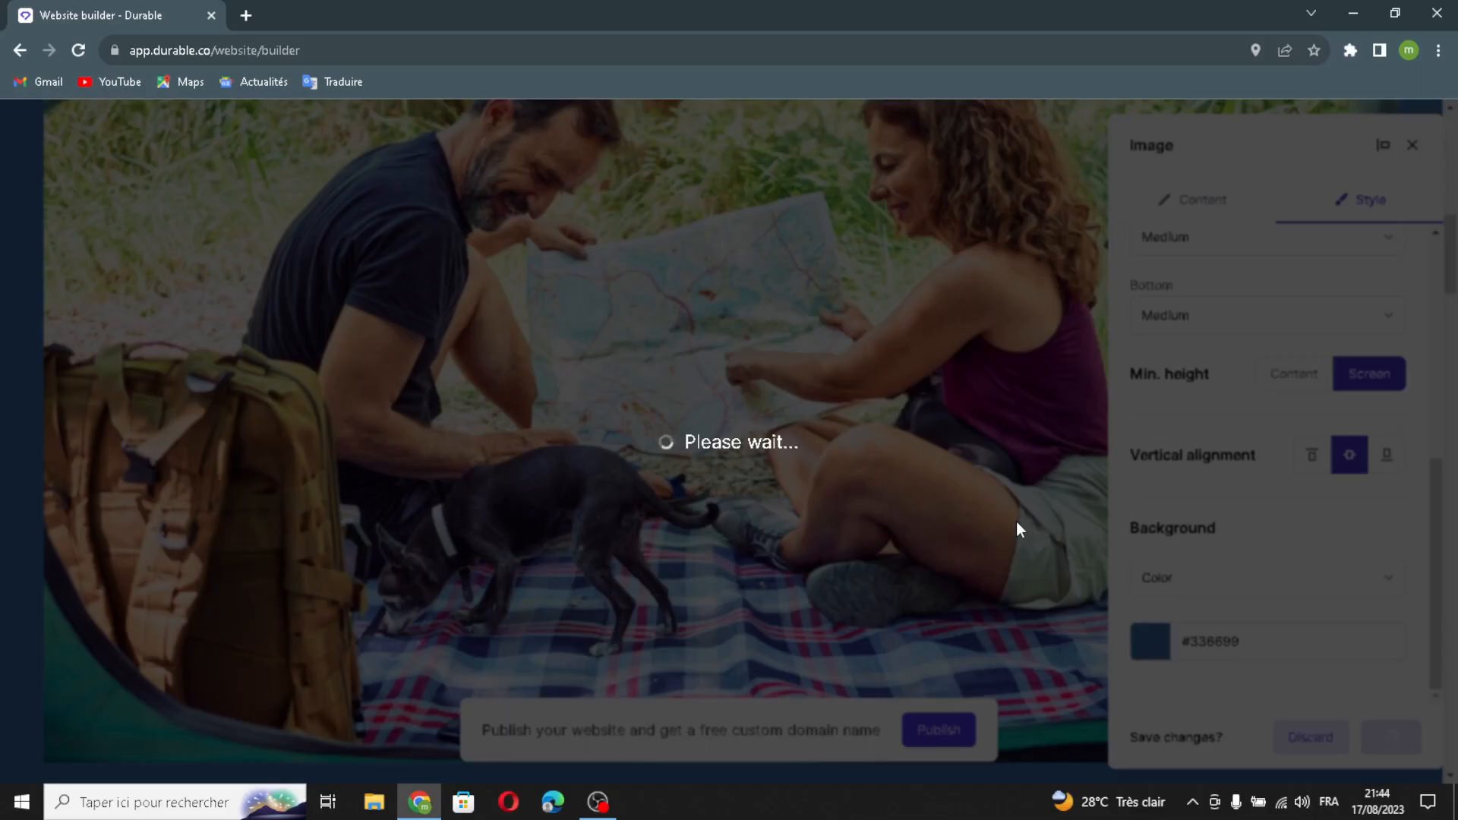
Step: Open the About us text section for editing and regenerate its heading and paragraph with AI
scroll(1013, 529, down, 5)
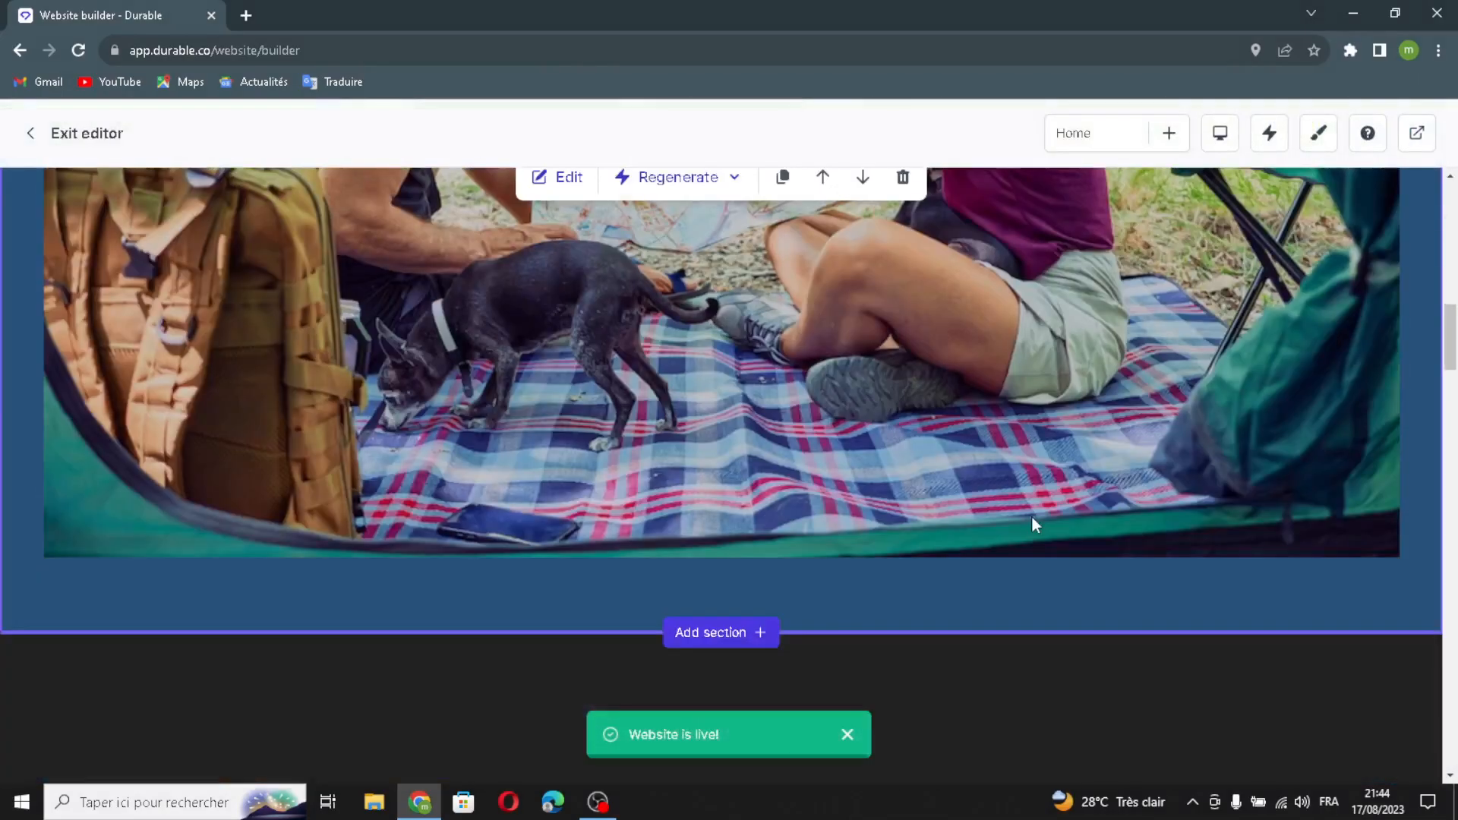
scroll(1036, 515, down, 4)
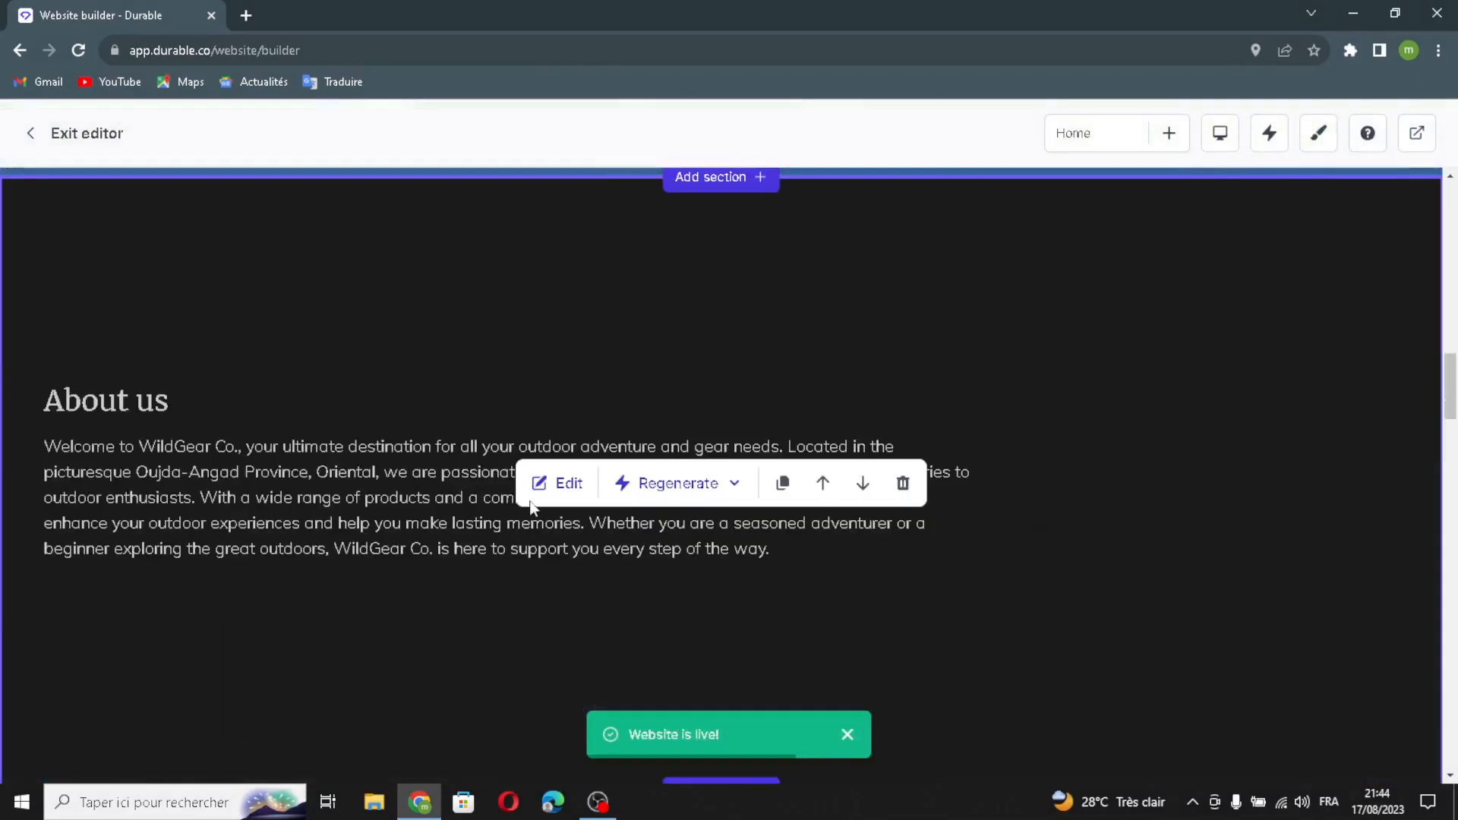
click(555, 483)
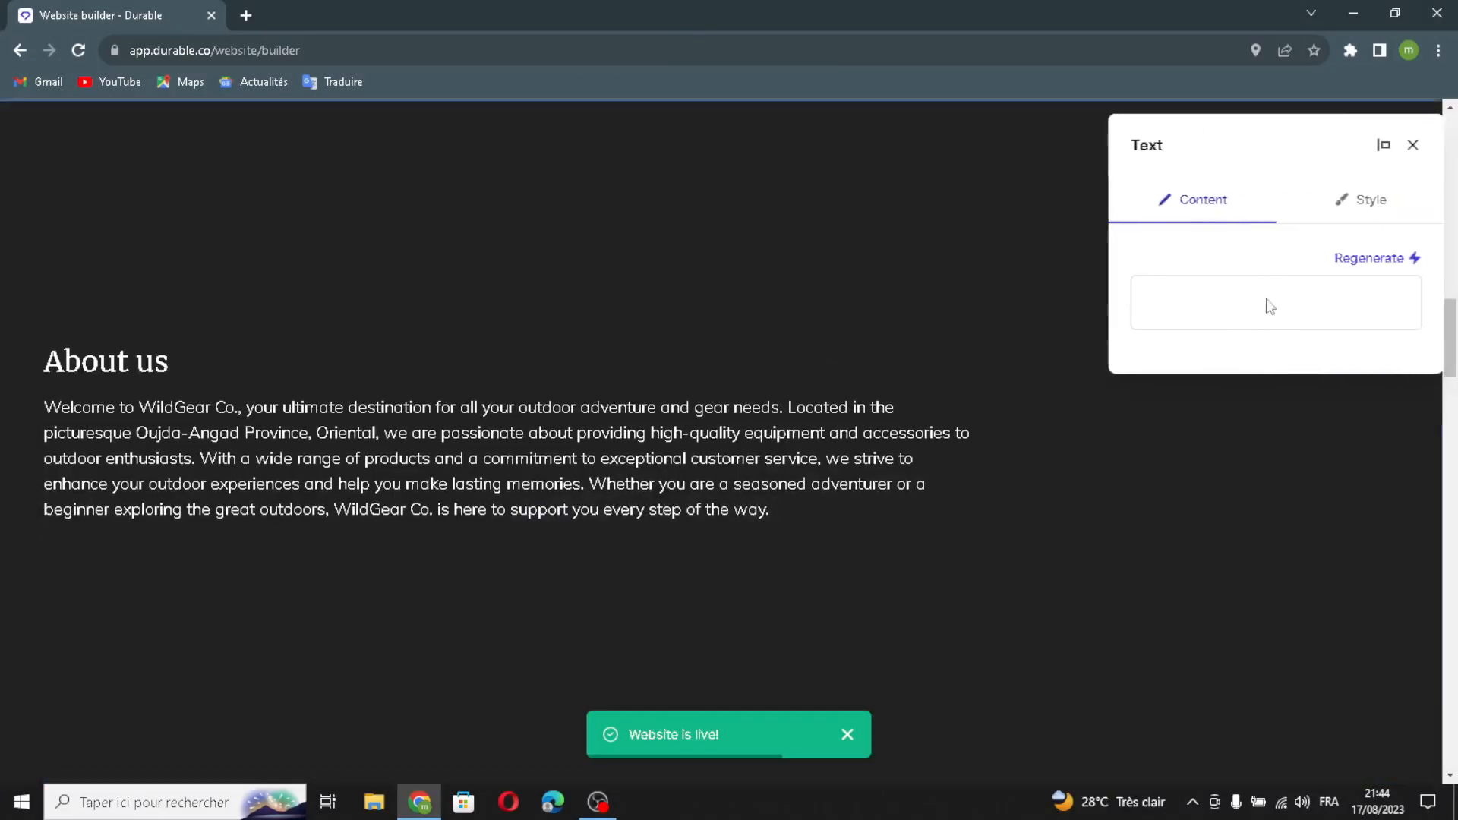
click(1363, 262)
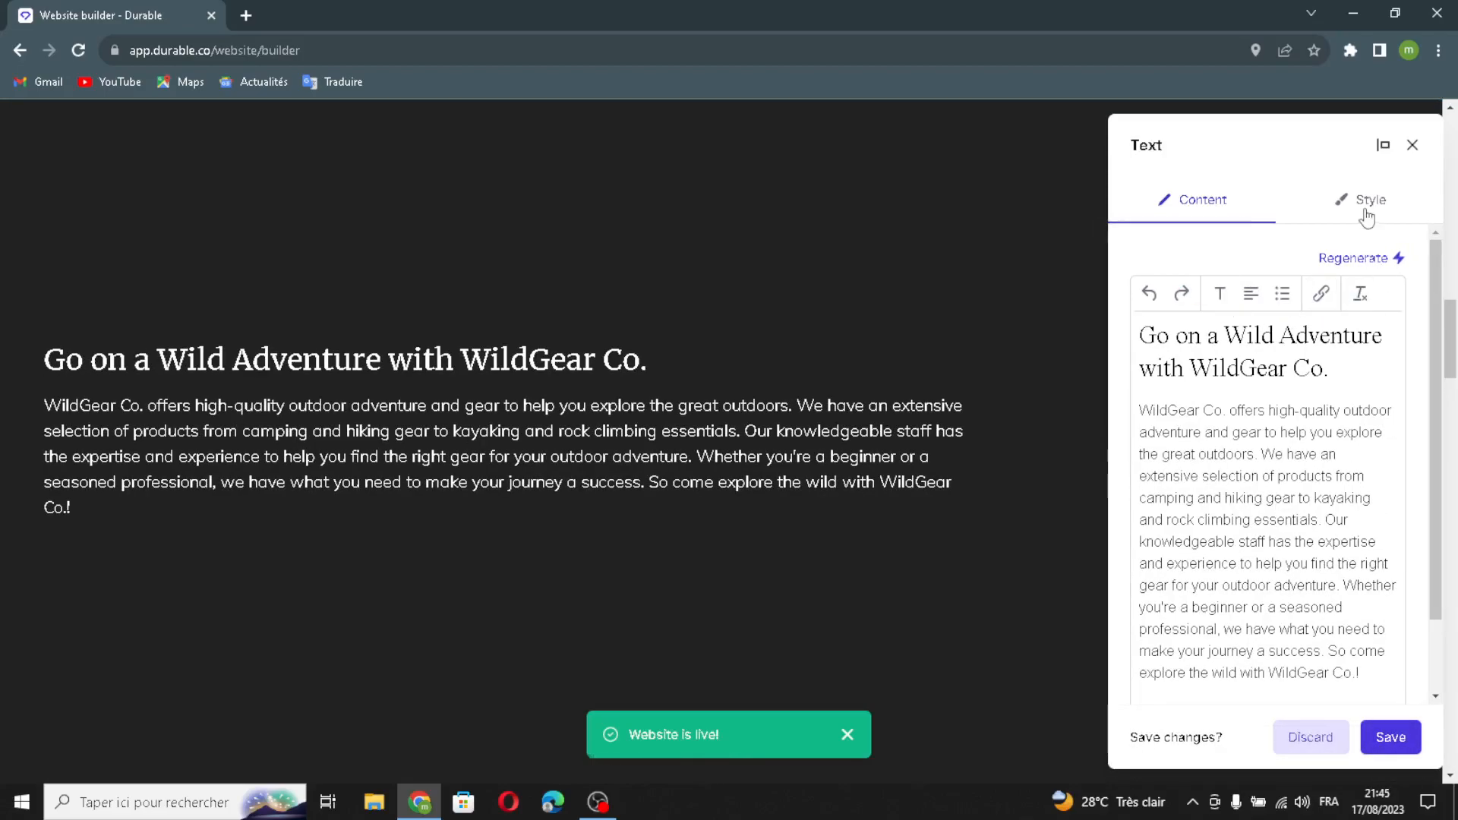
scroll(1351, 502, down, 1)
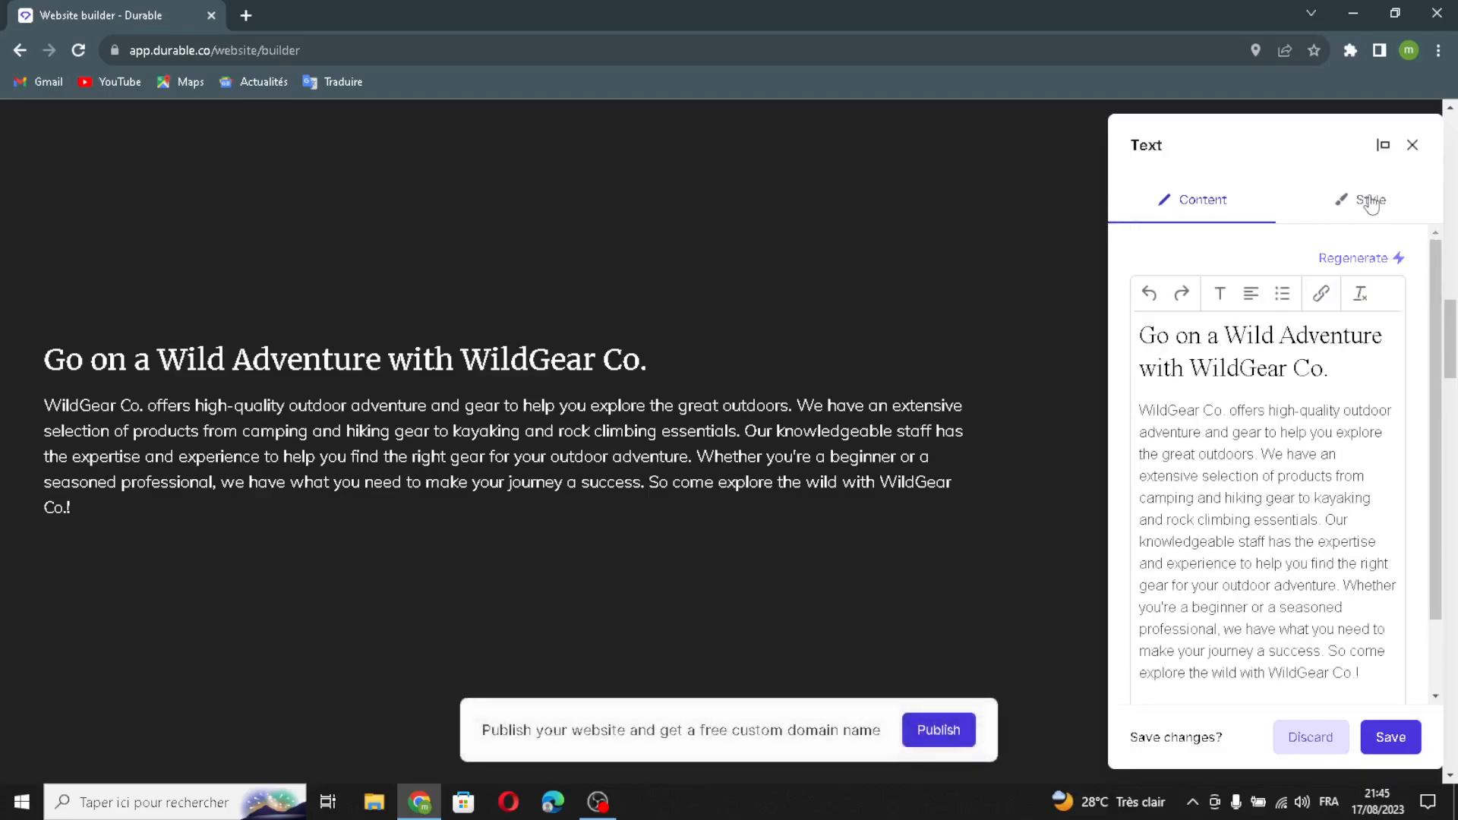
Step: Review the text section's alignment, spacing, height and background style settings, and save its changes
click(1365, 200)
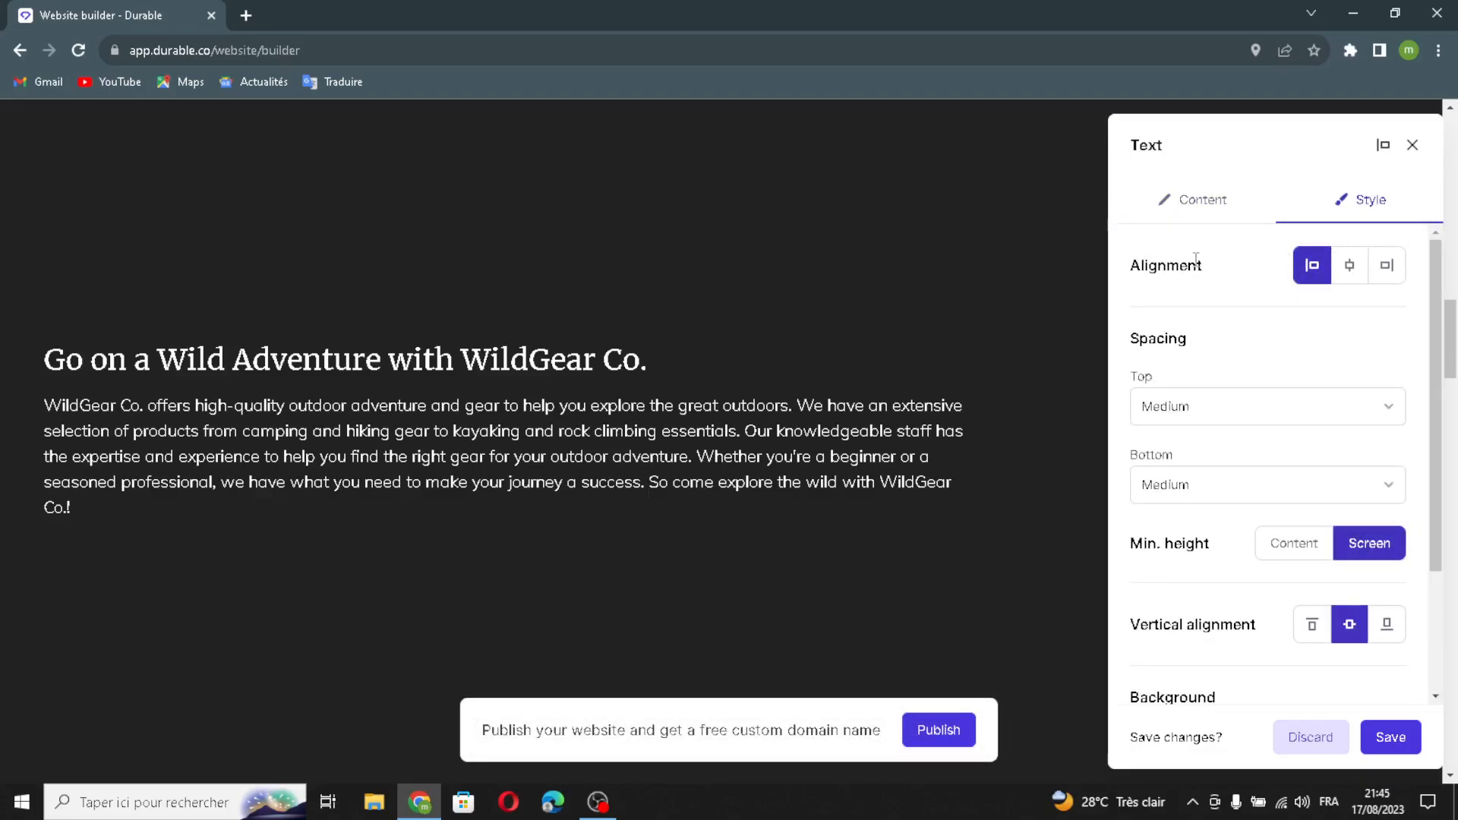
scroll(1139, 565, down, 1)
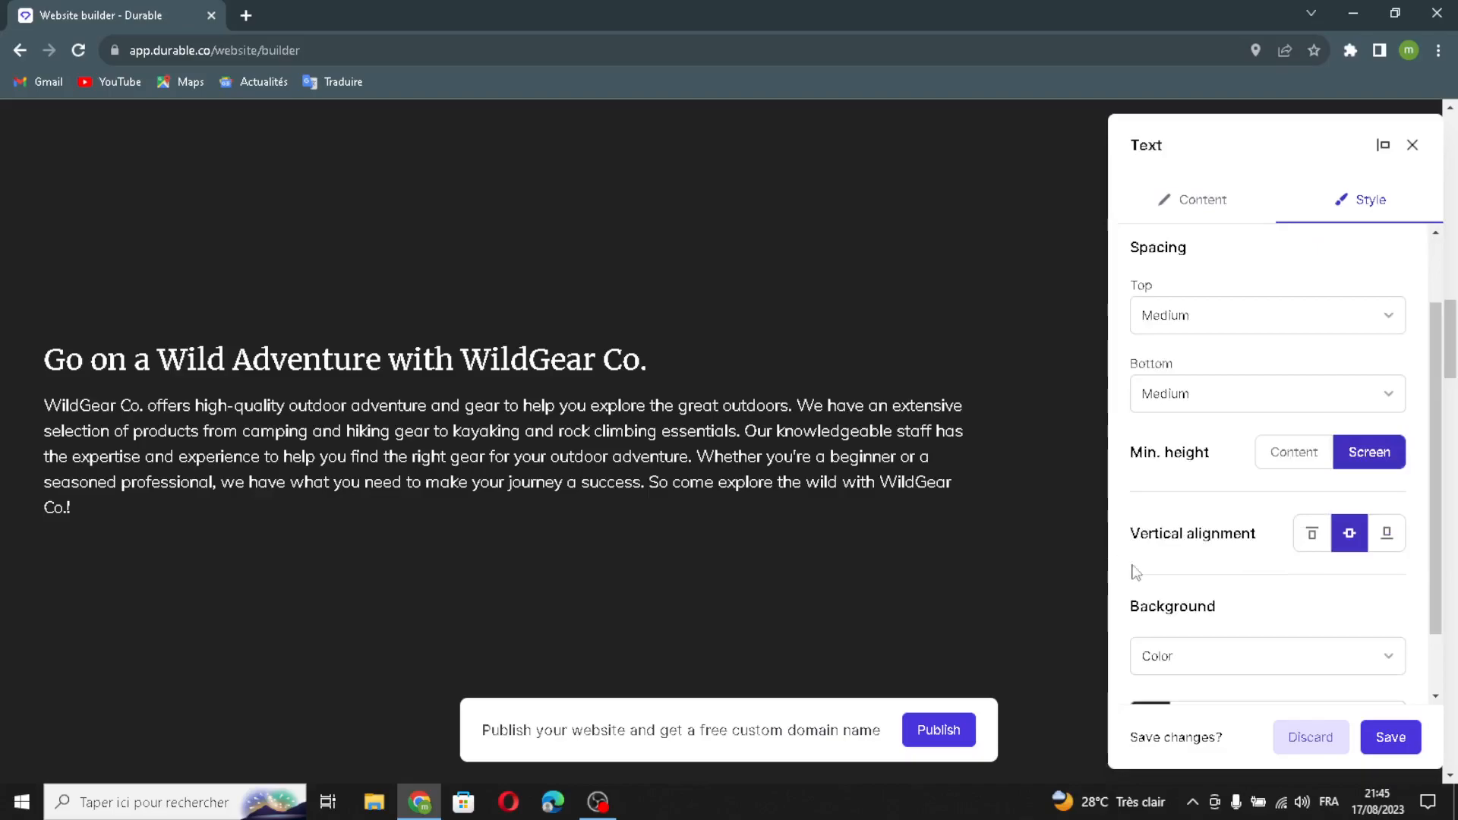
scroll(1207, 633, down, 1)
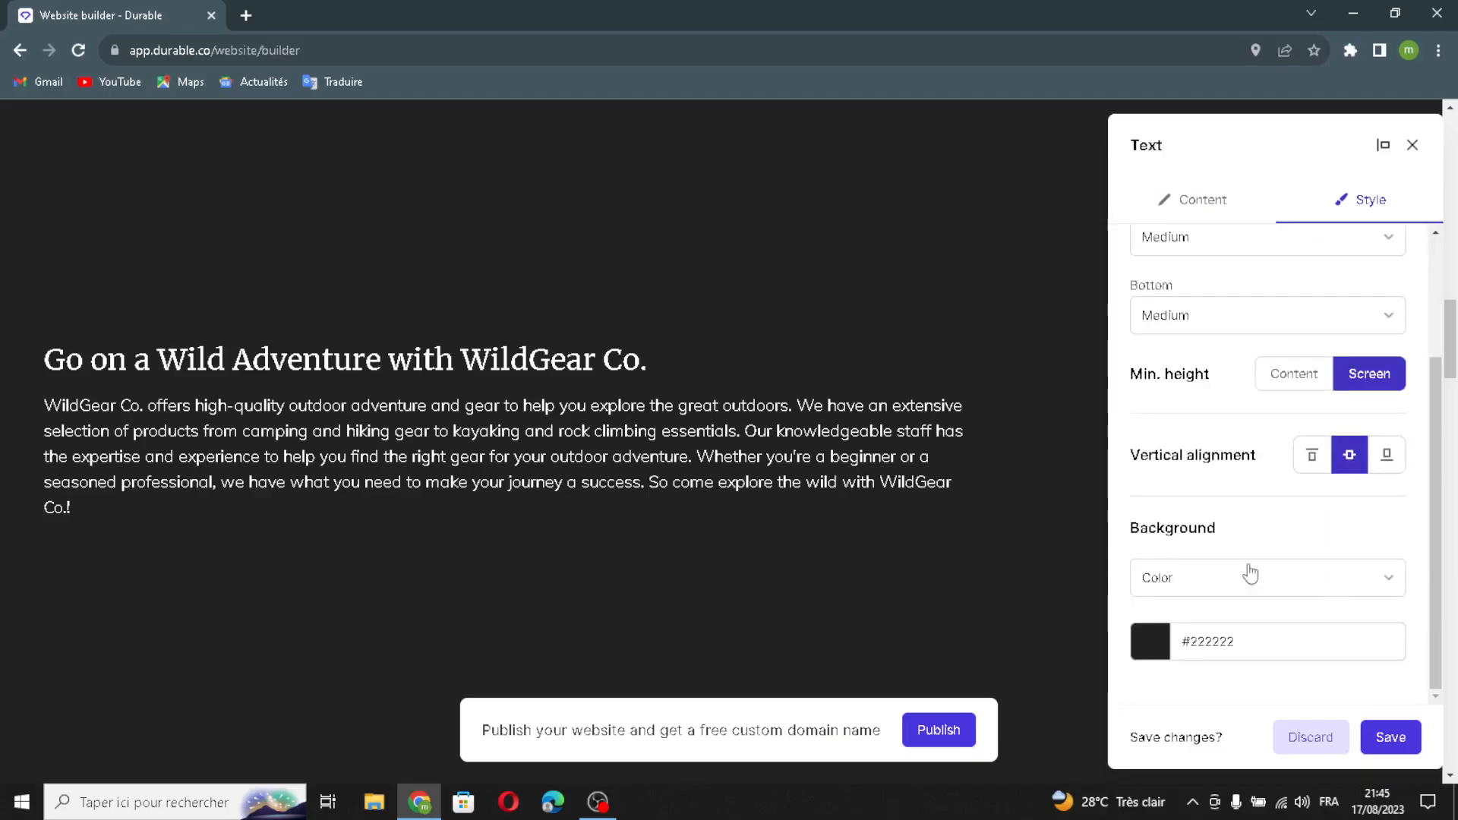
scroll(1237, 596, up, 2)
click(1391, 737)
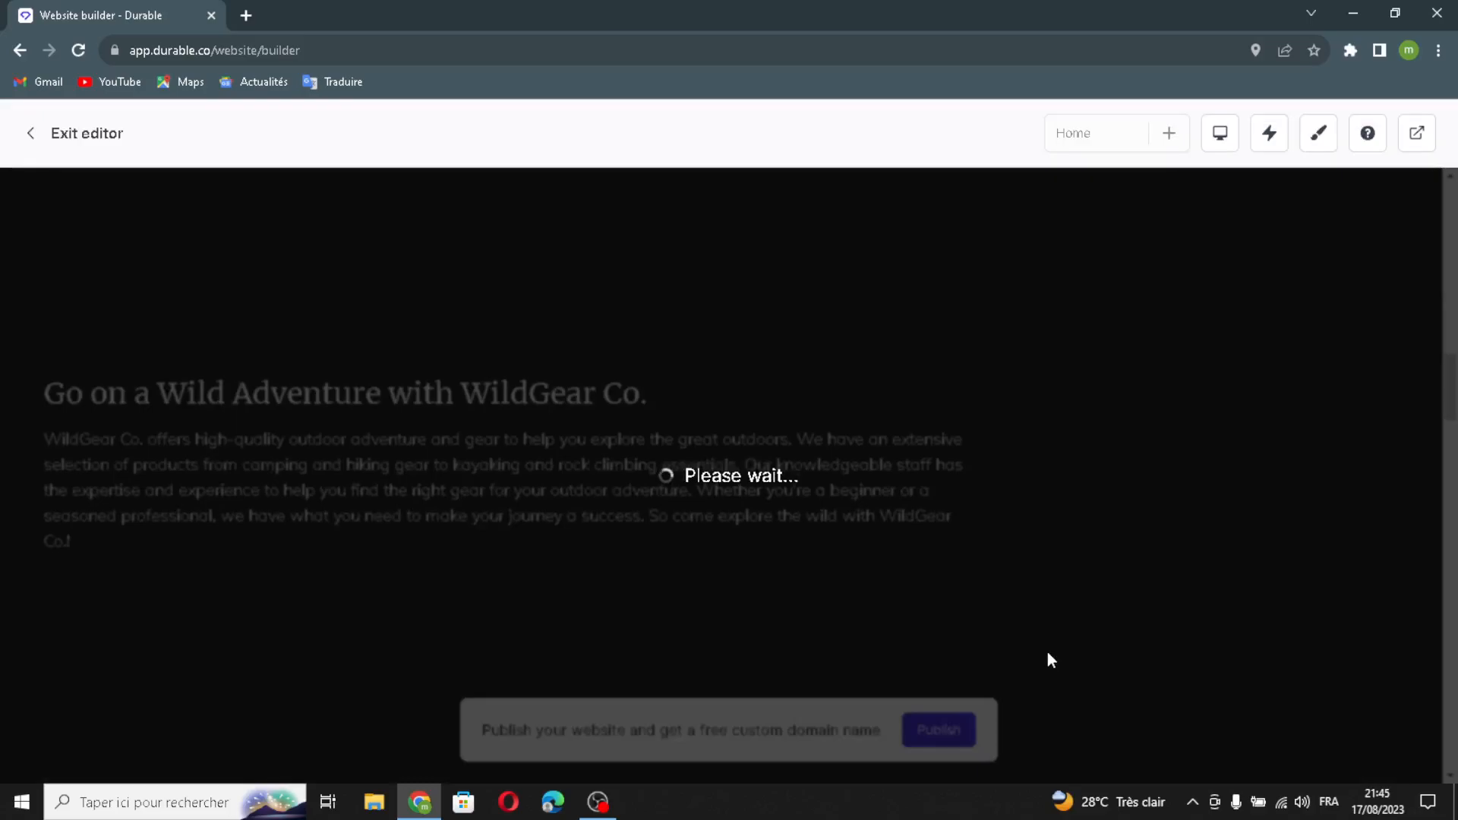
Step: Open the Our Services list section for editing and examine its heading, display options and list items
scroll(1051, 610, down, 5)
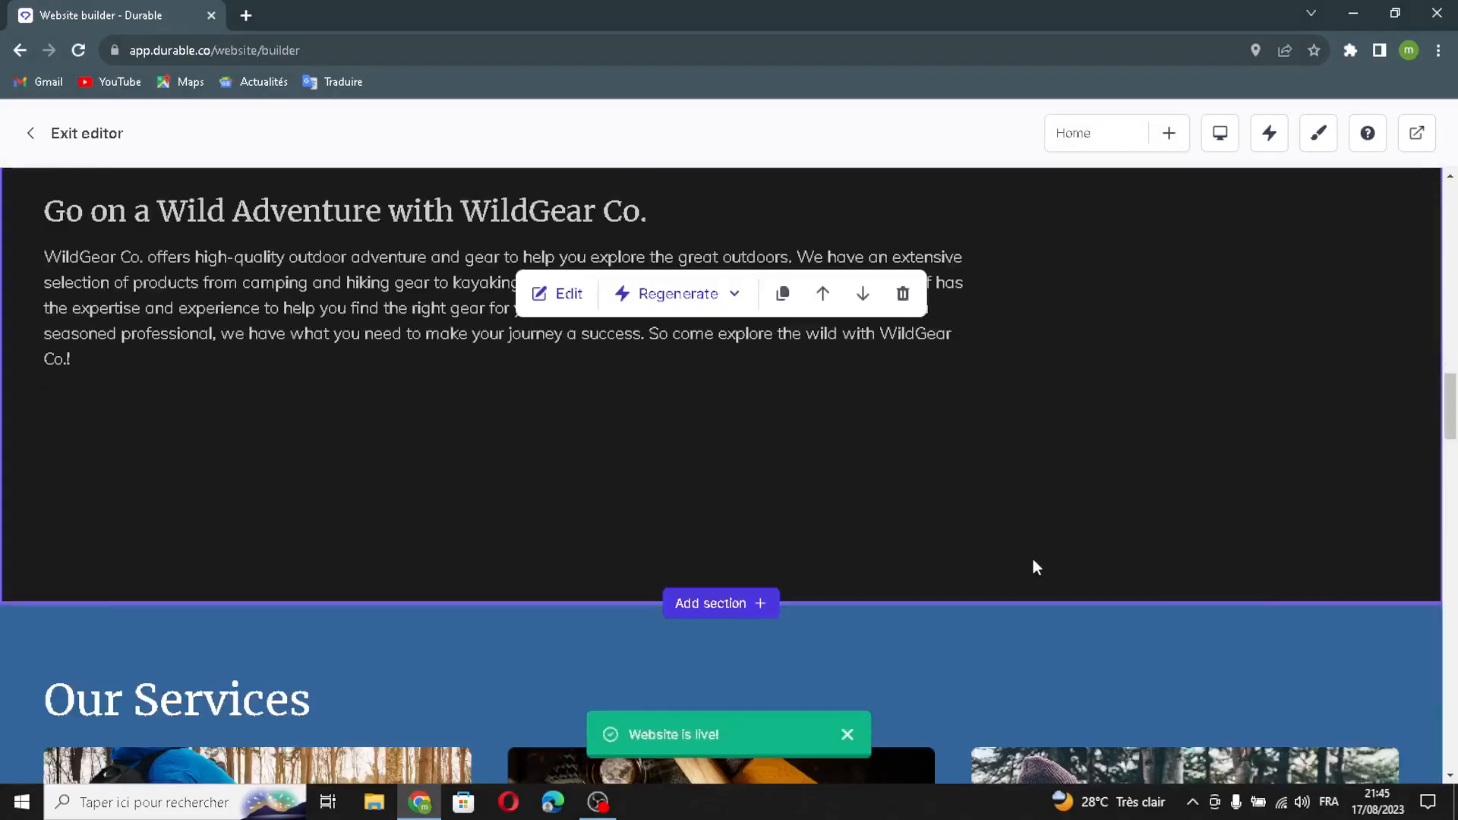
scroll(1028, 554, down, 2)
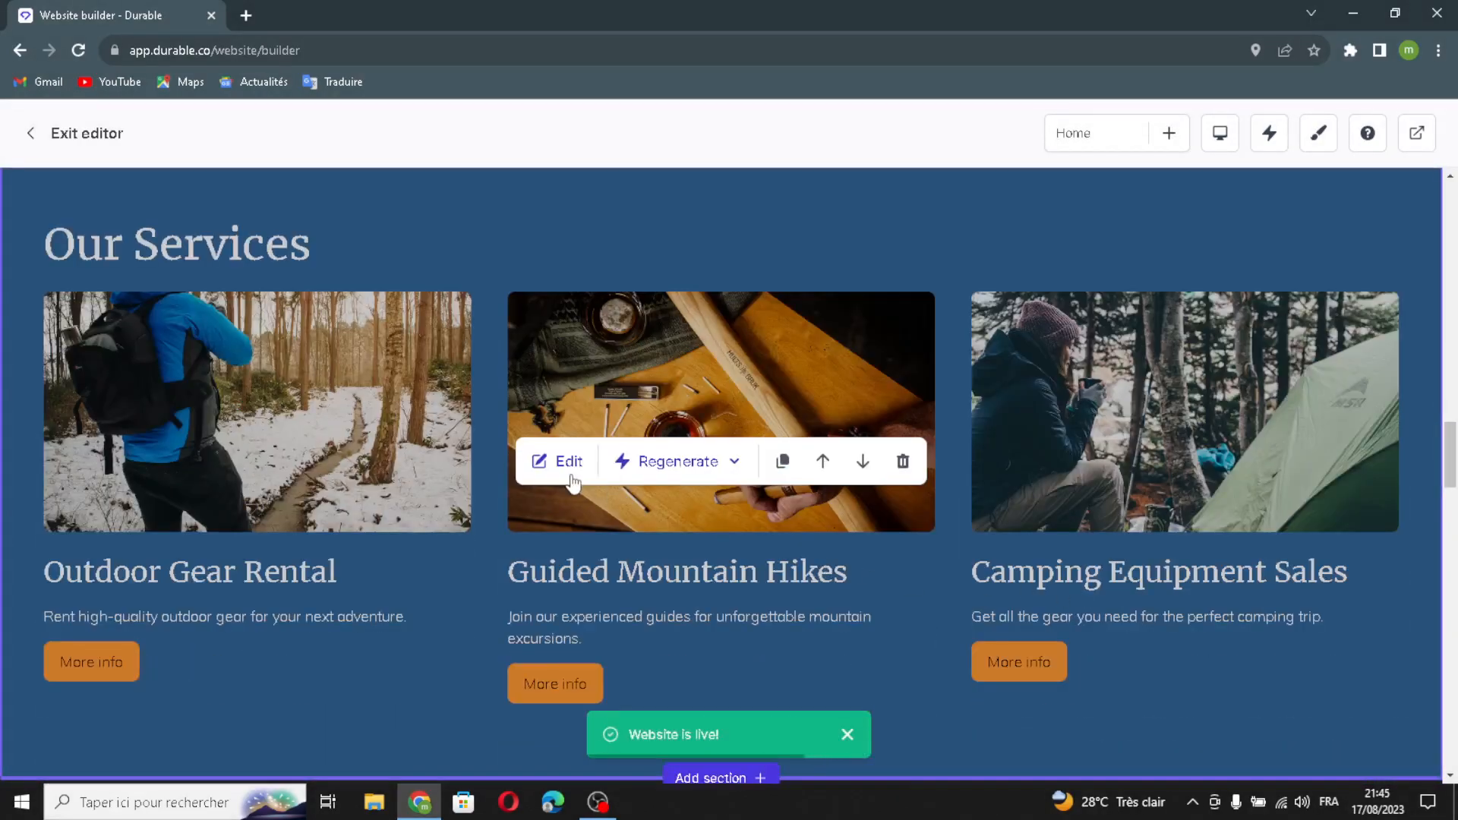
click(562, 463)
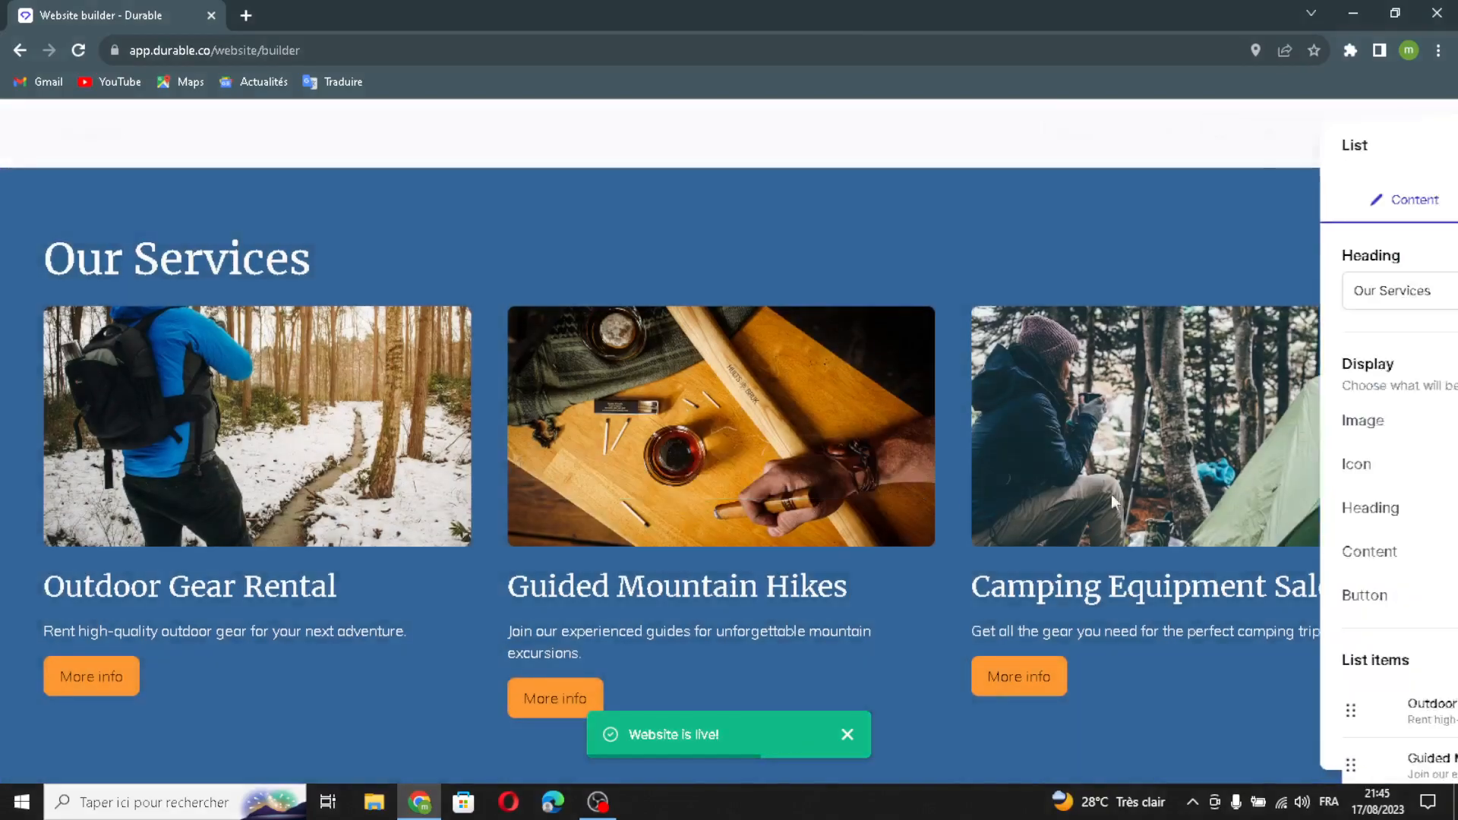
click(1149, 296)
drag(1348, 299, 1280, 306)
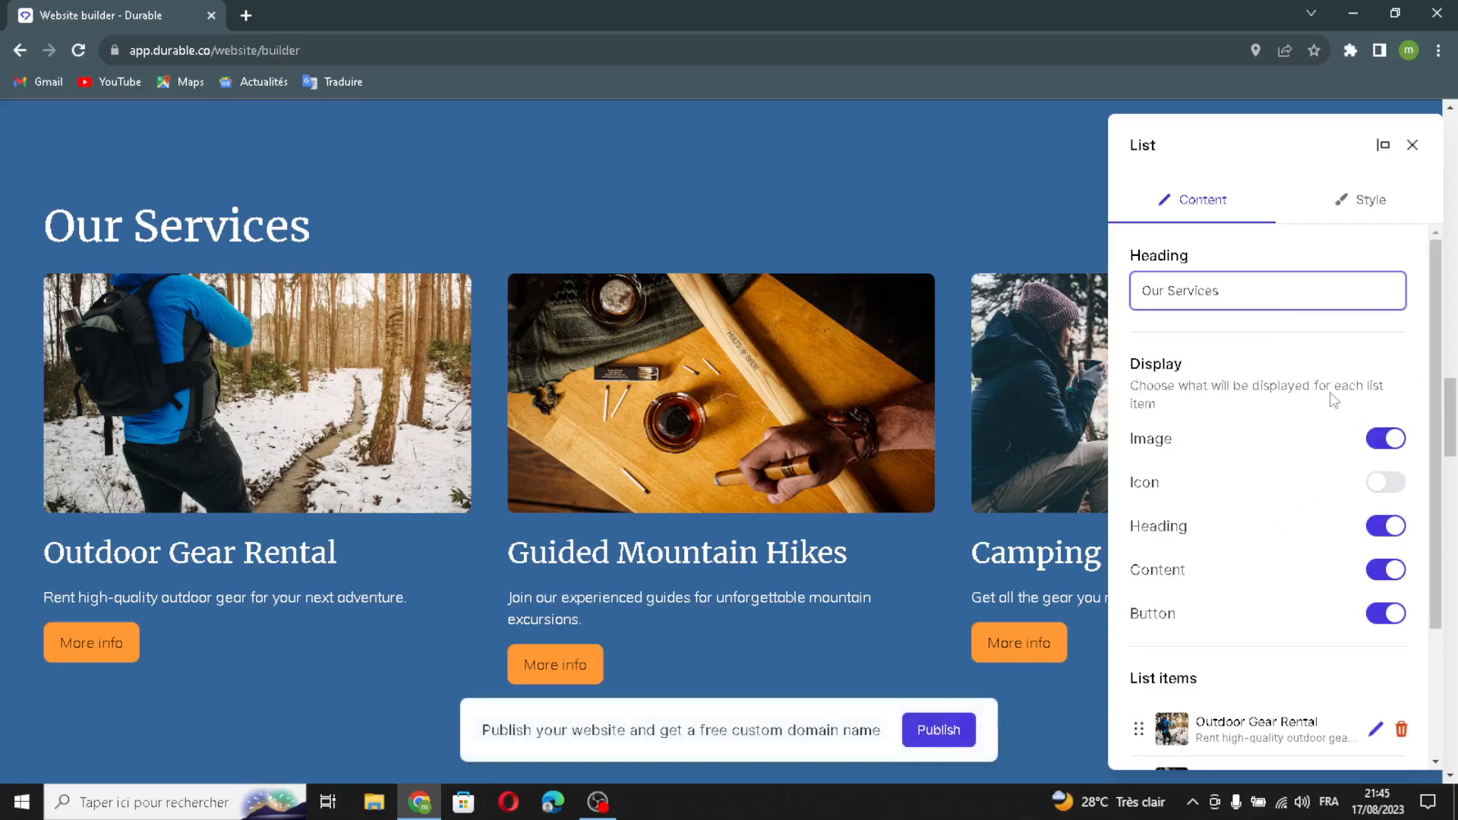
scroll(1227, 551, down, 2)
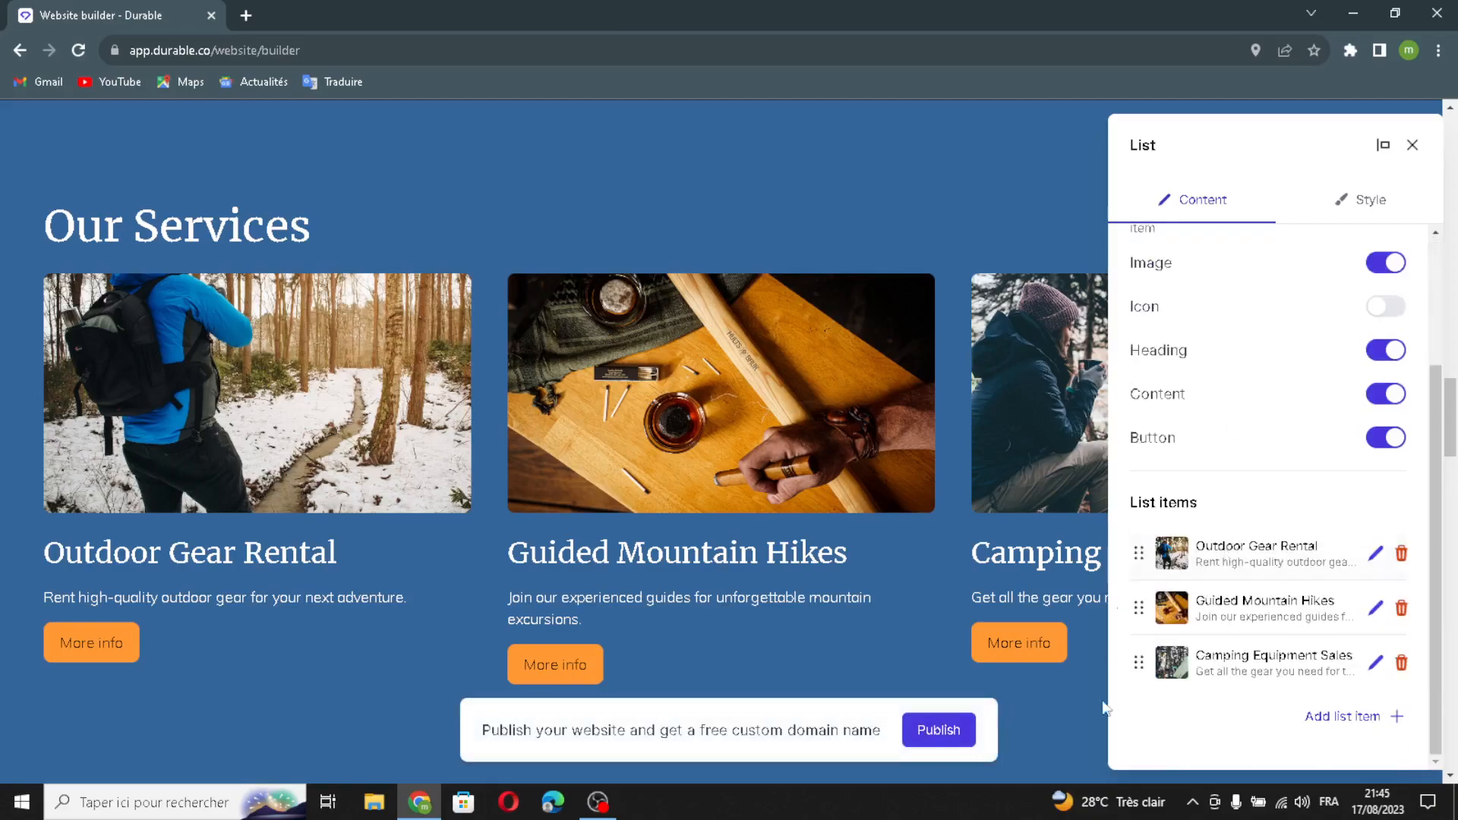
Step: Add a new item to the Our Services list and generate its title and content with AI
click(1340, 721)
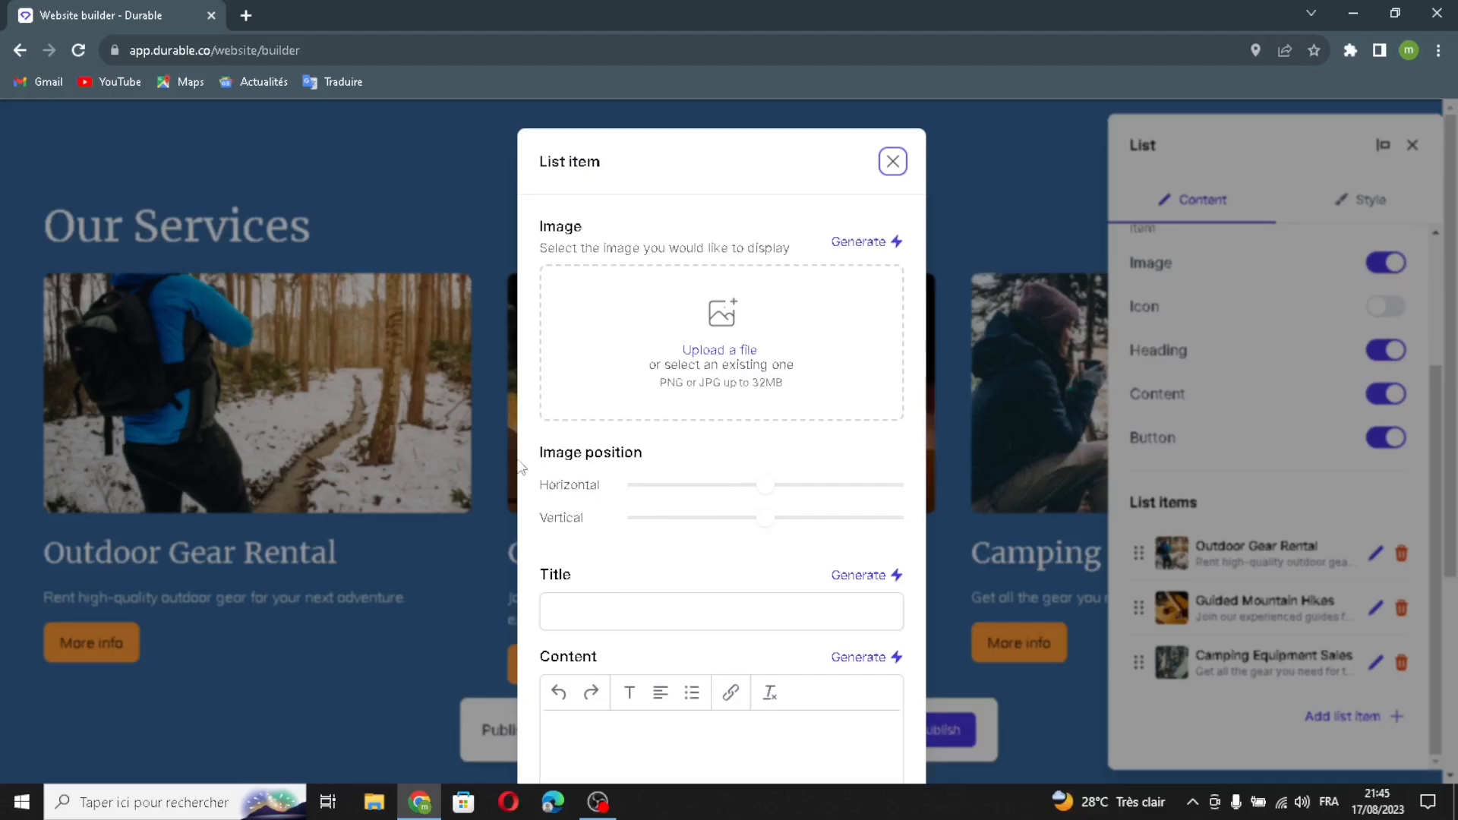
click(835, 575)
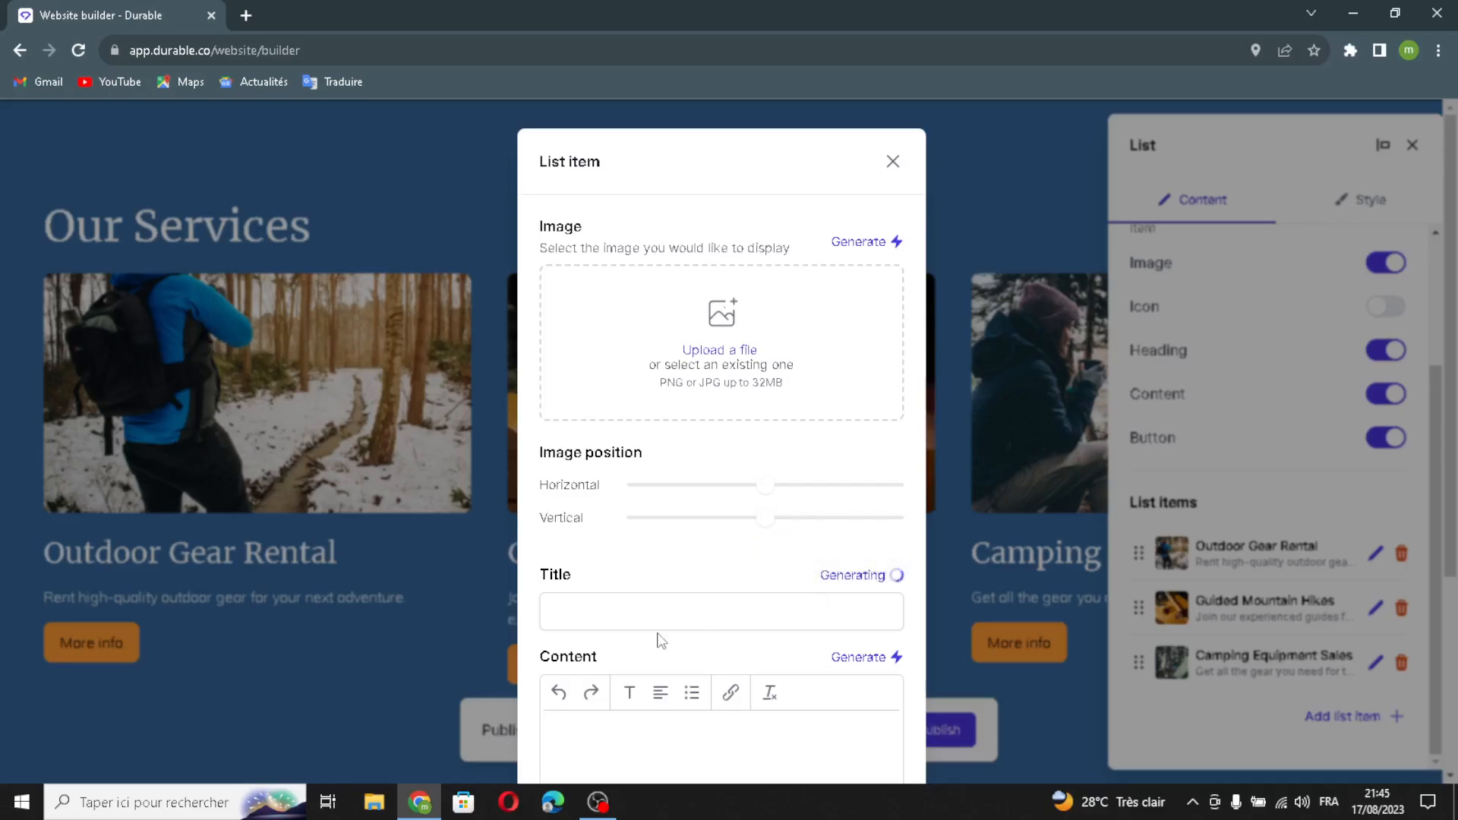
scroll(792, 693, down, 5)
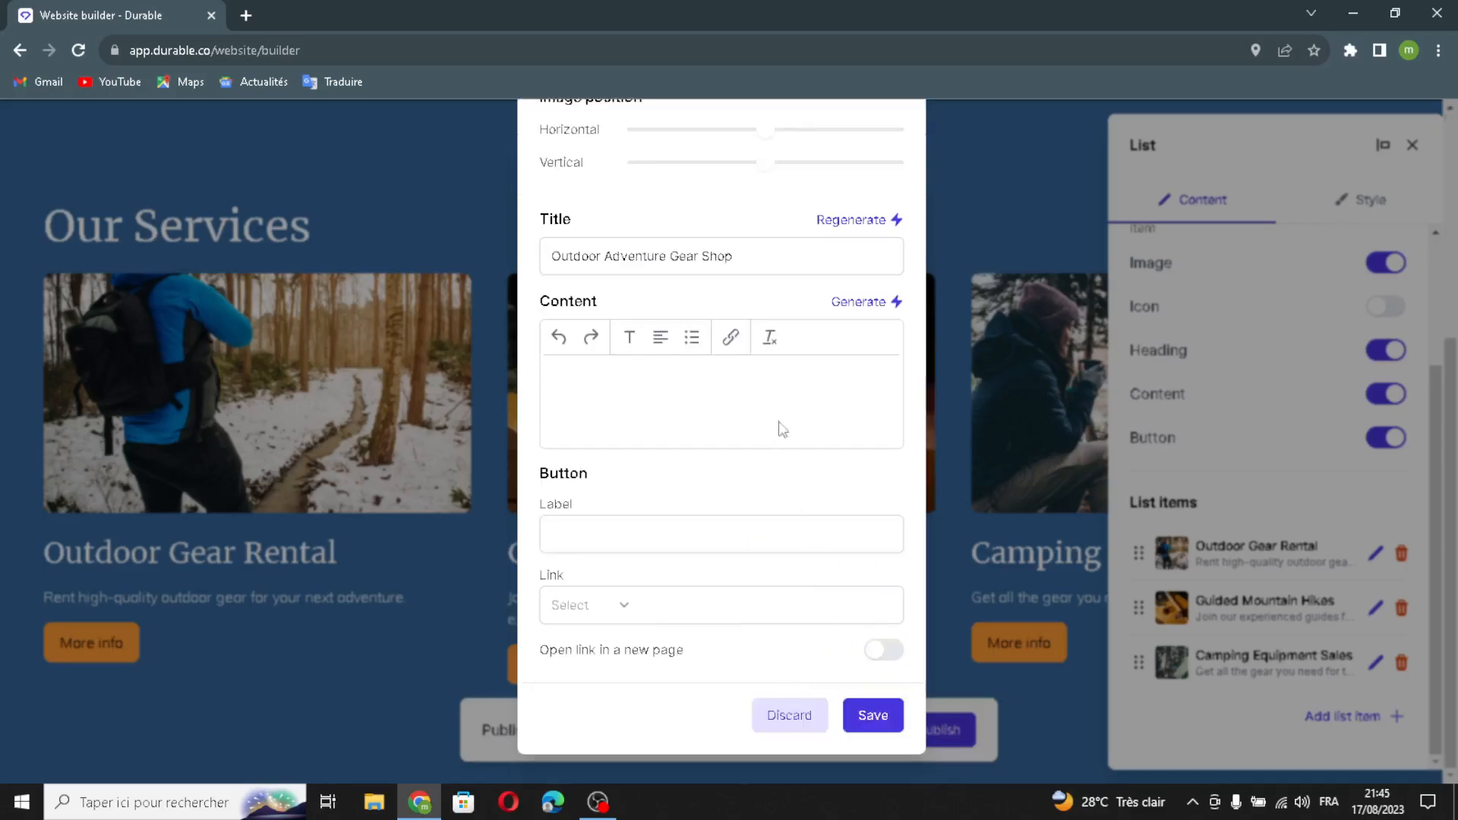
click(857, 302)
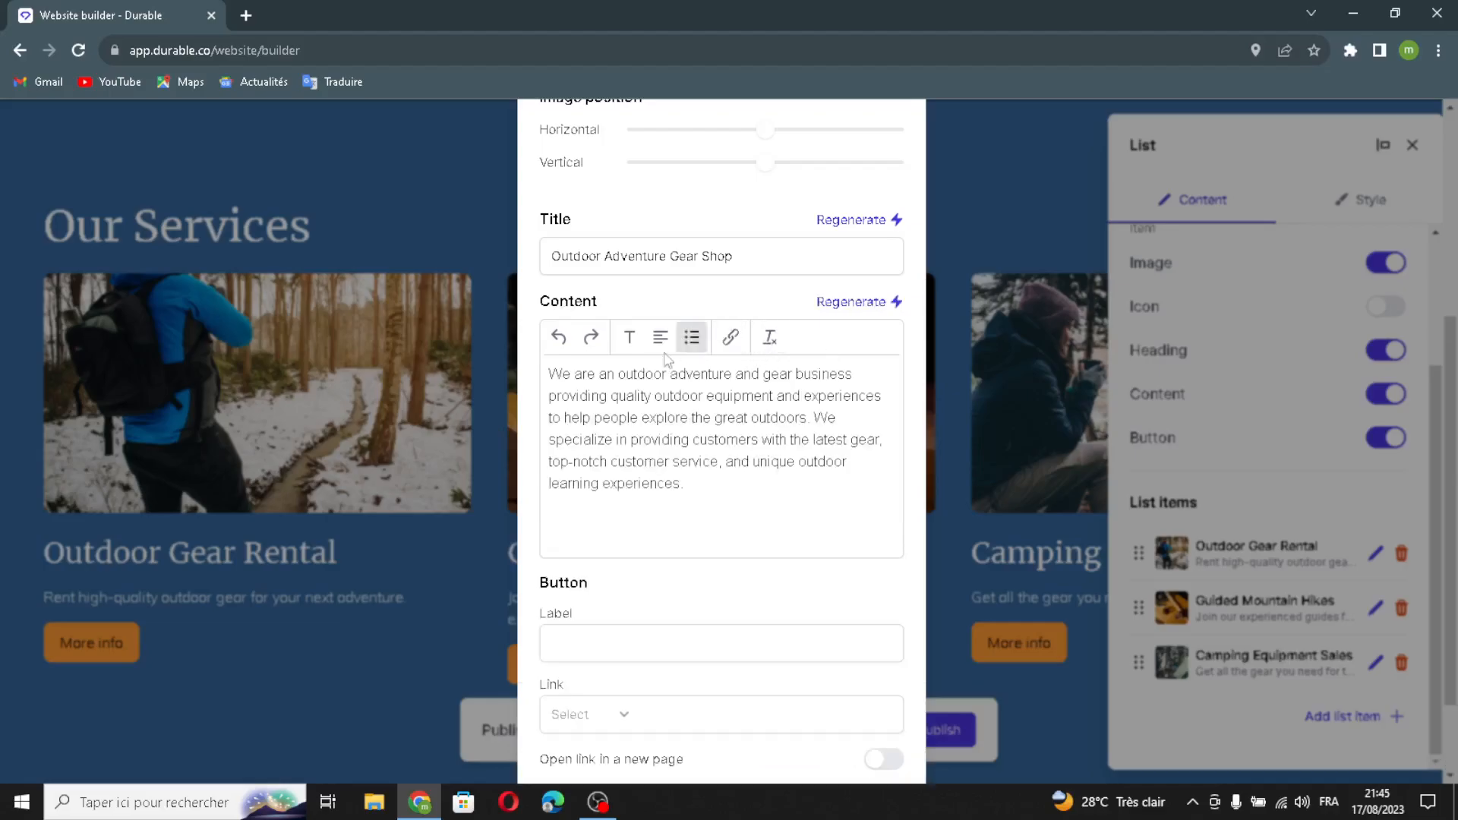
Step: Check the button label and link type options of the new Our Services list item, and save the item
scroll(703, 608, down, 2)
click(629, 539)
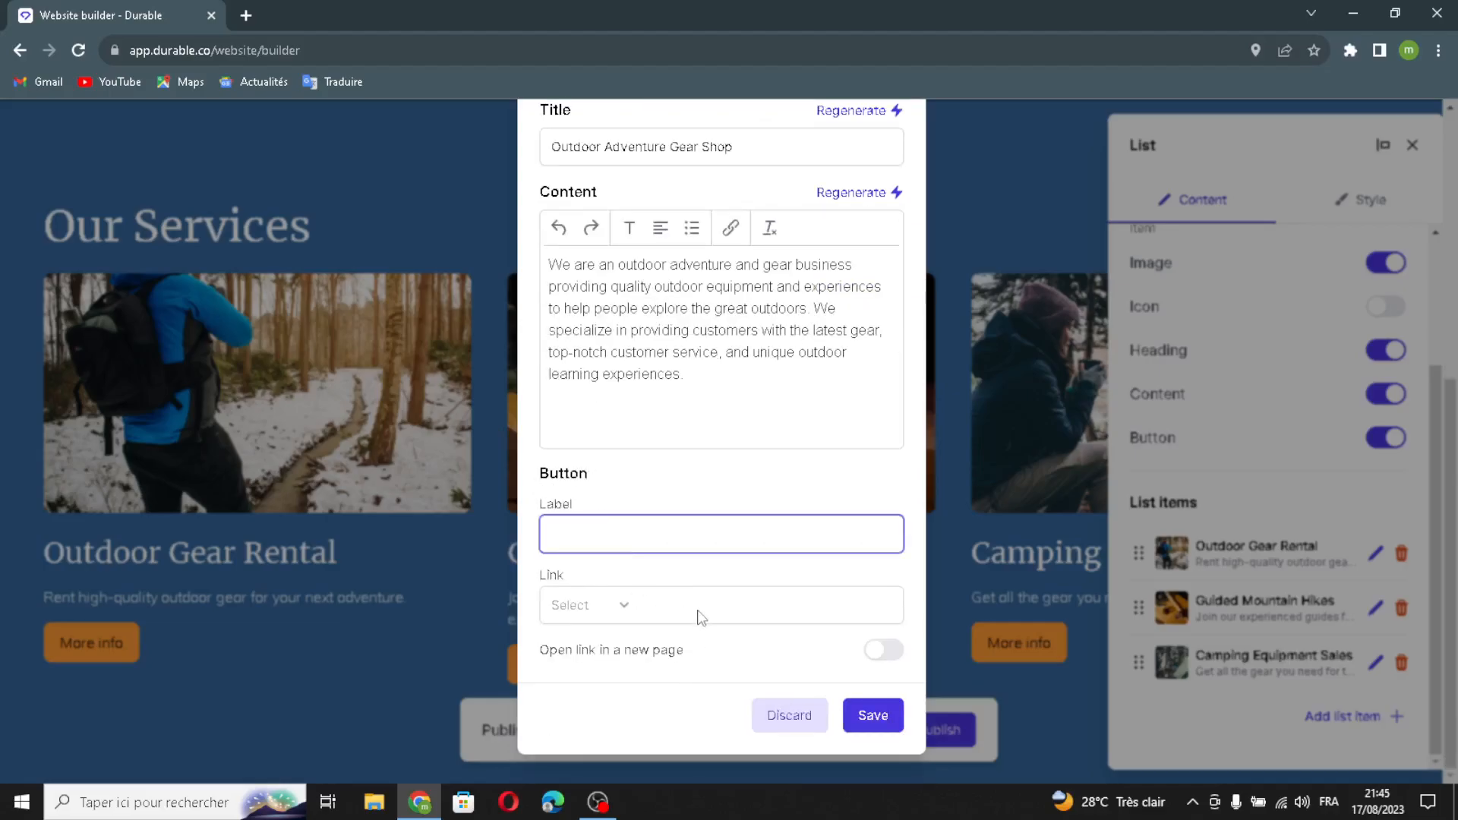
click(612, 605)
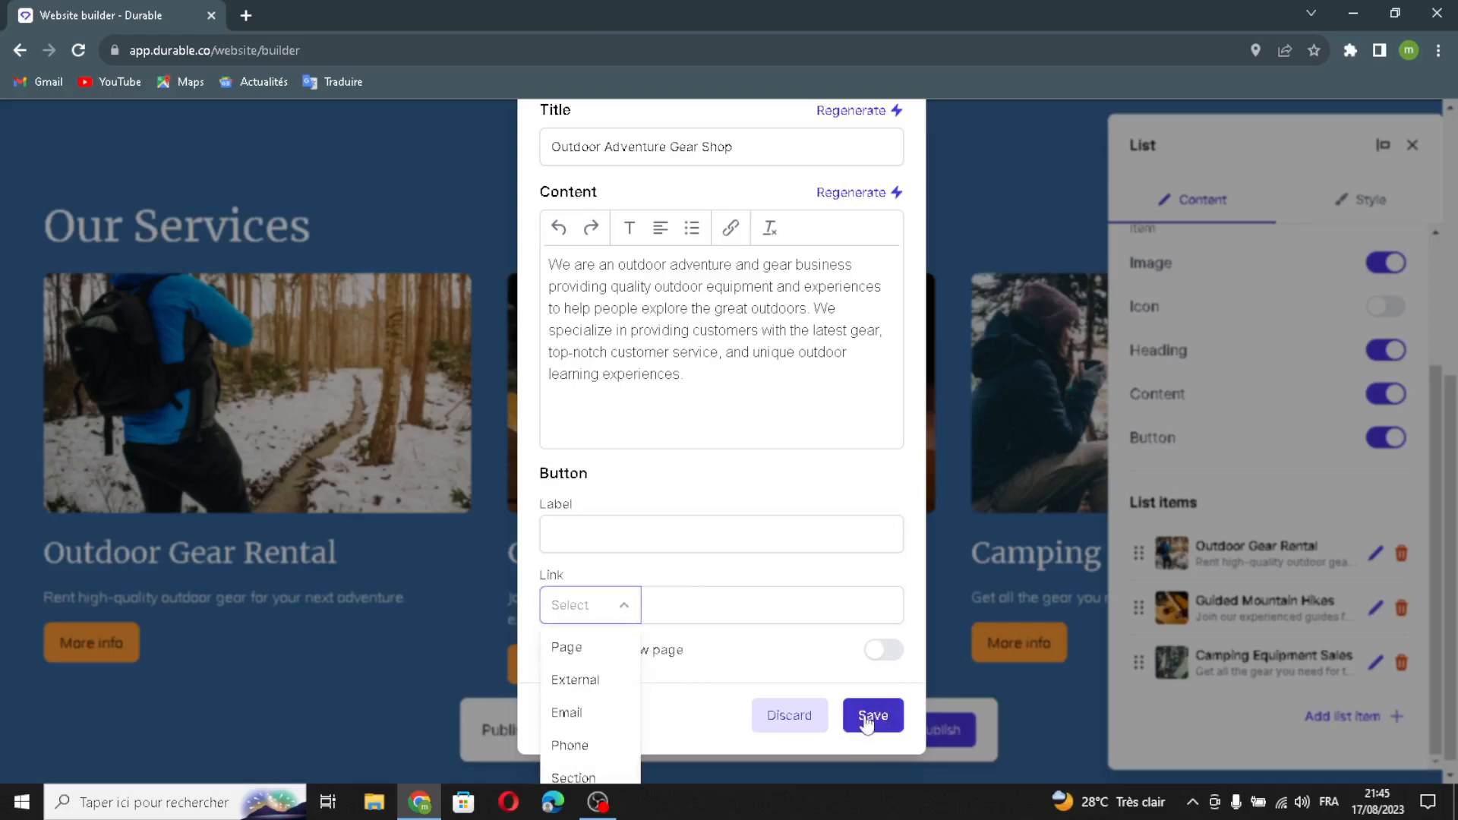
click(632, 607)
click(871, 716)
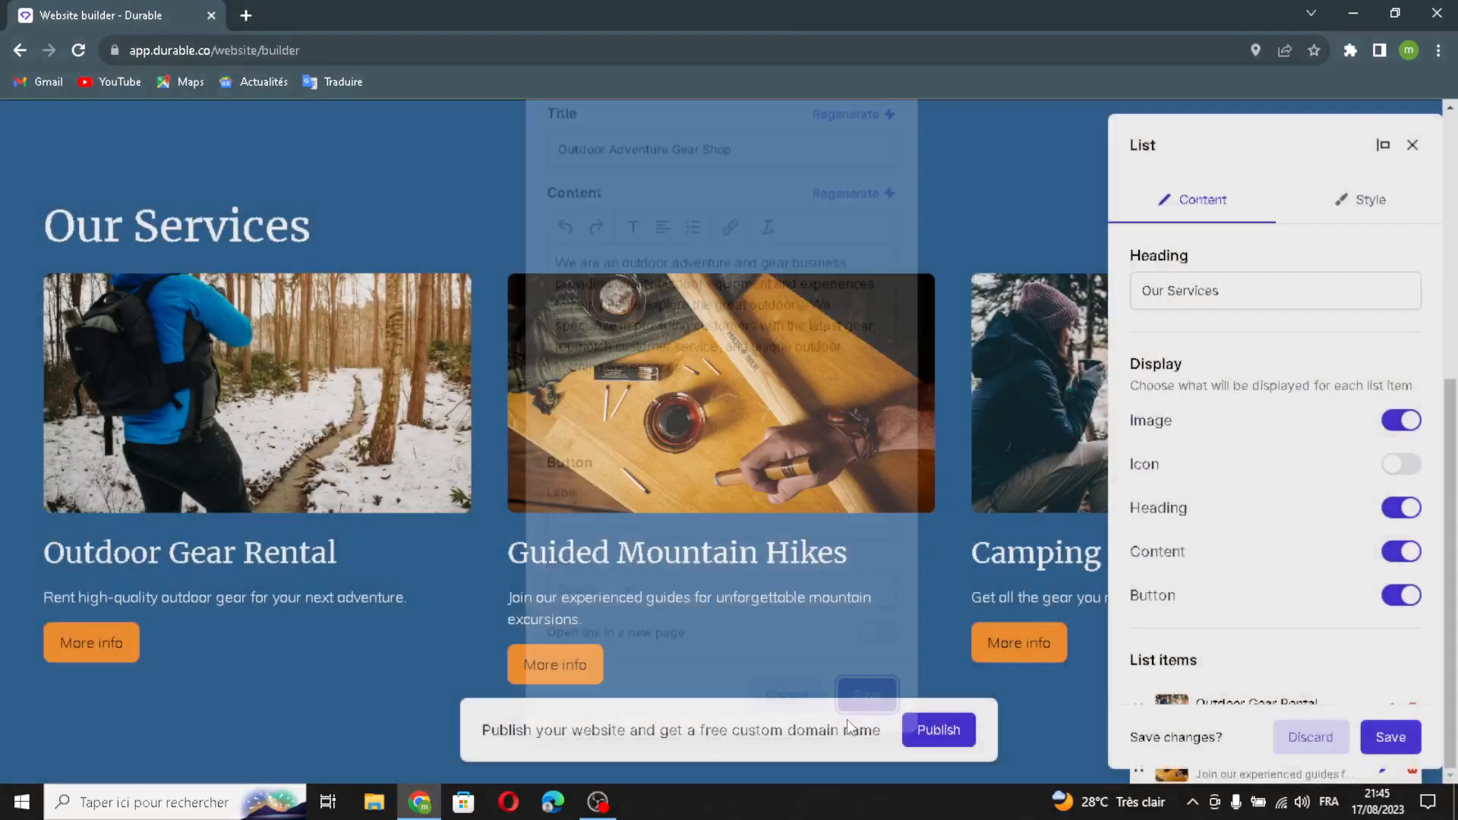
Step: Review the Our Services list's alignment, image, spacing, height and background style settings, and save the section's changes
click(1337, 210)
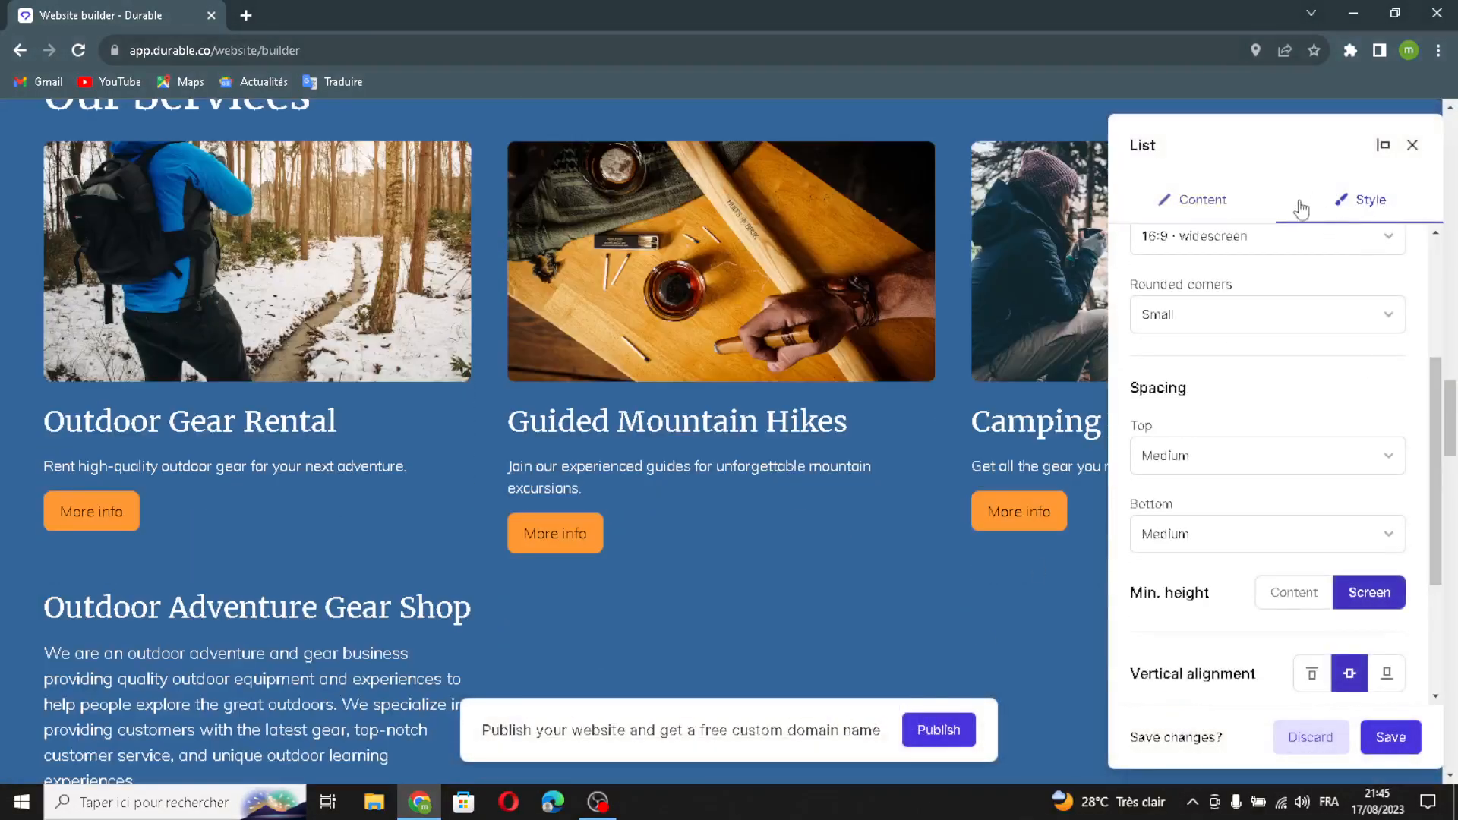
scroll(1217, 243, up, 3)
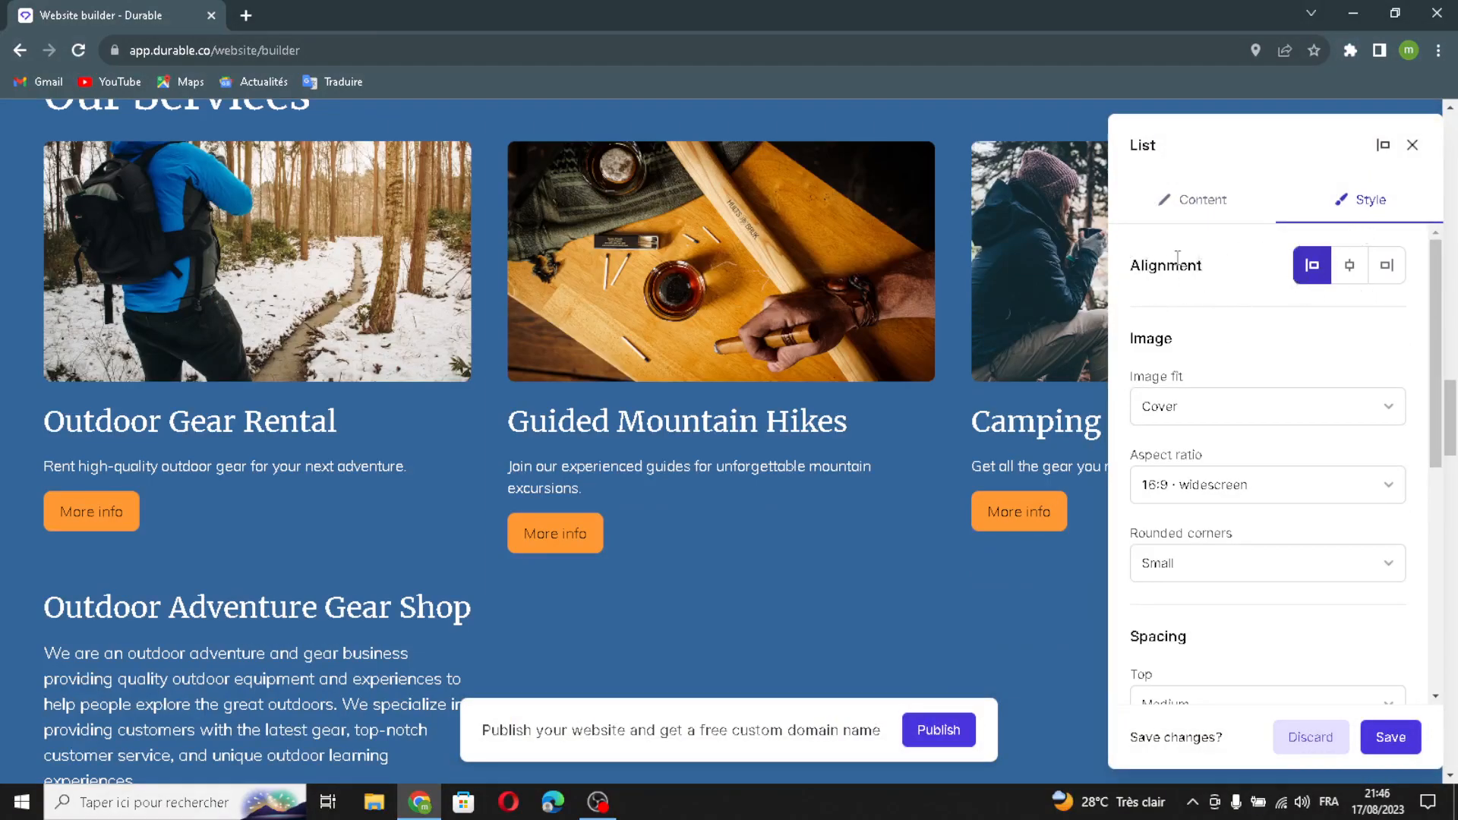
scroll(1159, 334, down, 2)
scroll(1152, 290, up, 2)
scroll(1154, 319, down, 4)
scroll(1186, 593, down, 2)
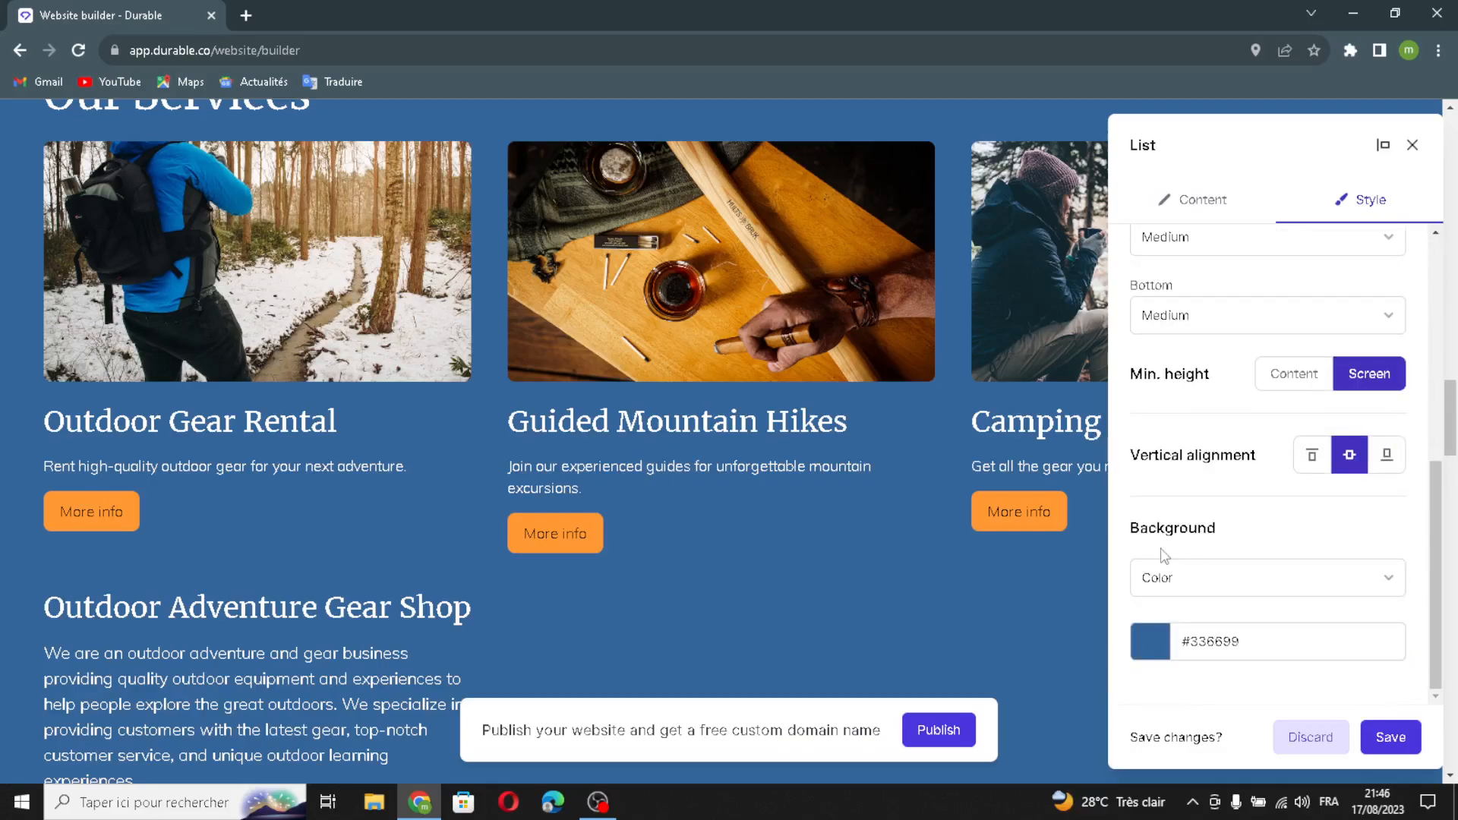
click(1390, 737)
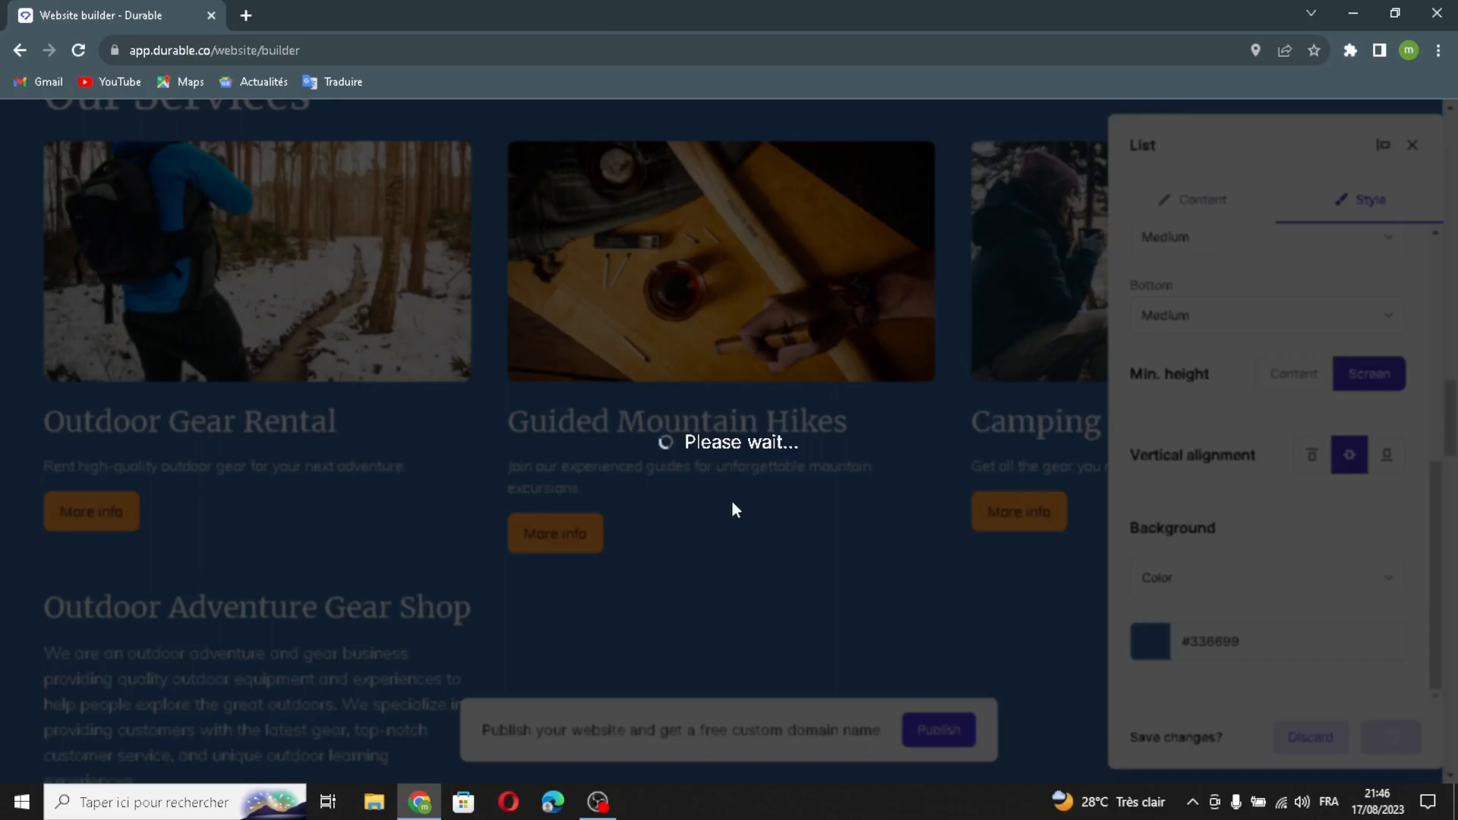
Step: Open the testimonials section for editing and add a testimonial with an AI-generated quote and author
scroll(752, 524, down, 8)
scroll(586, 461, down, 2)
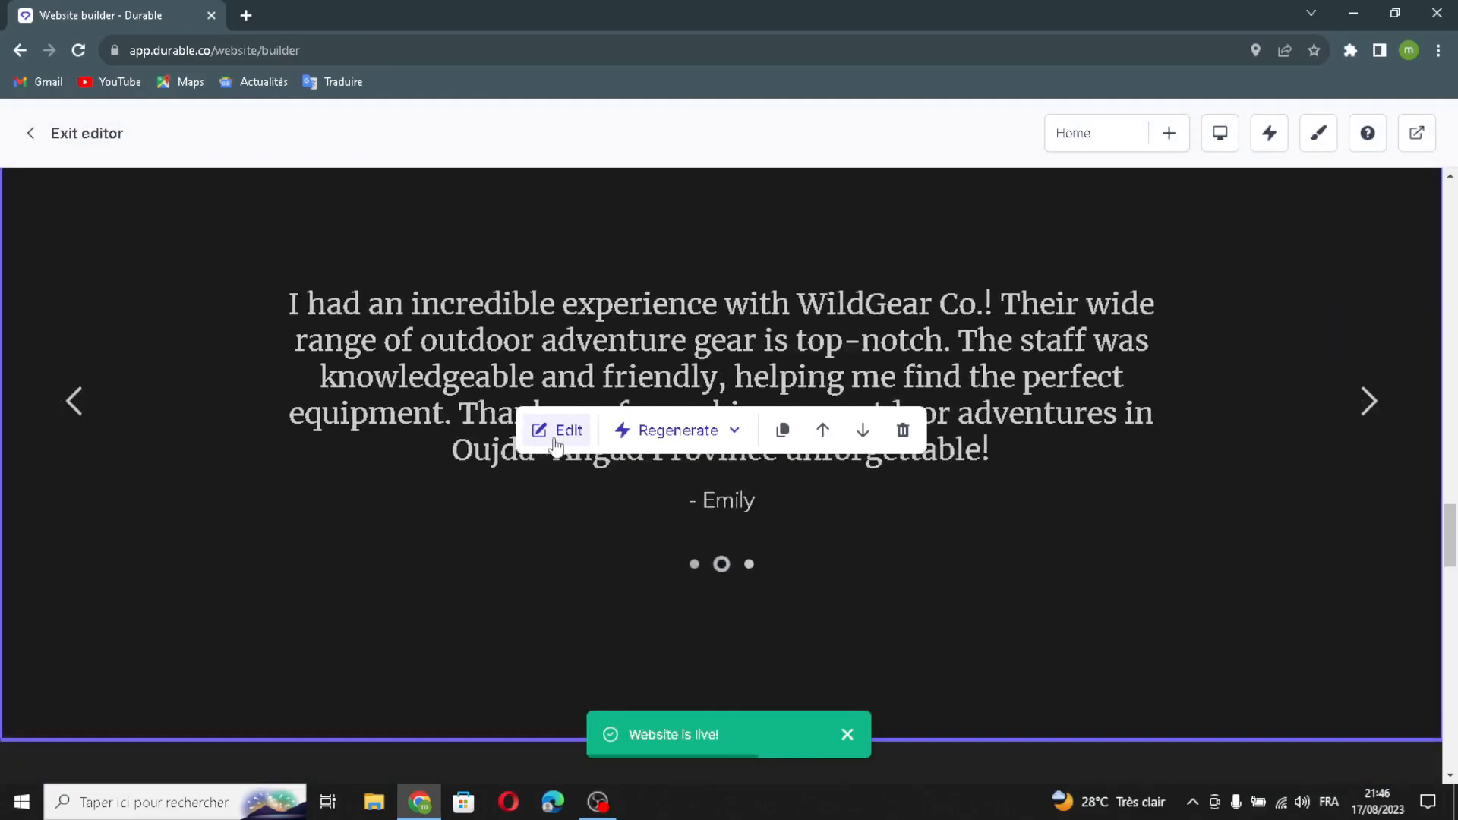
click(557, 473)
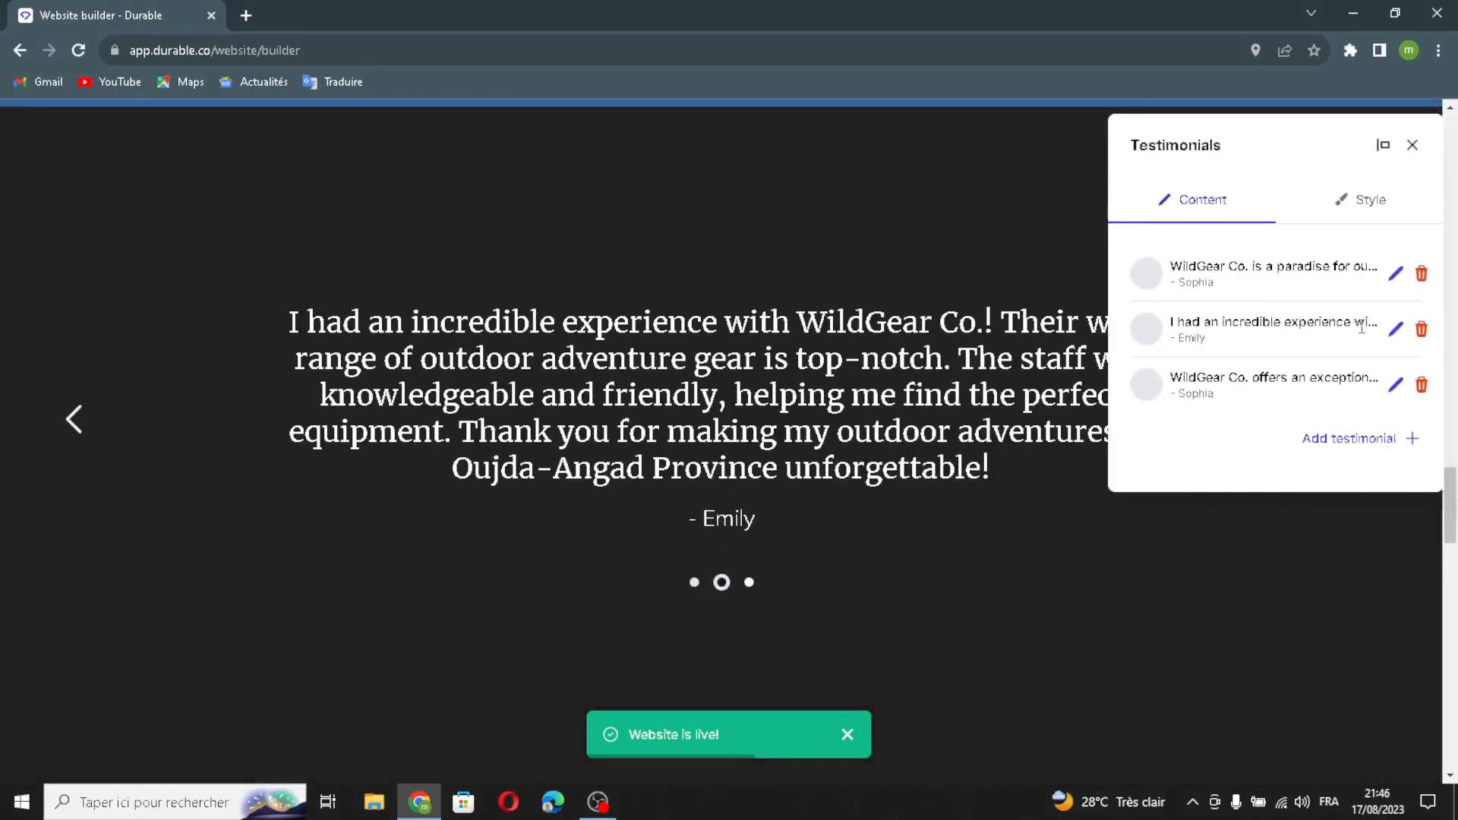
click(1348, 439)
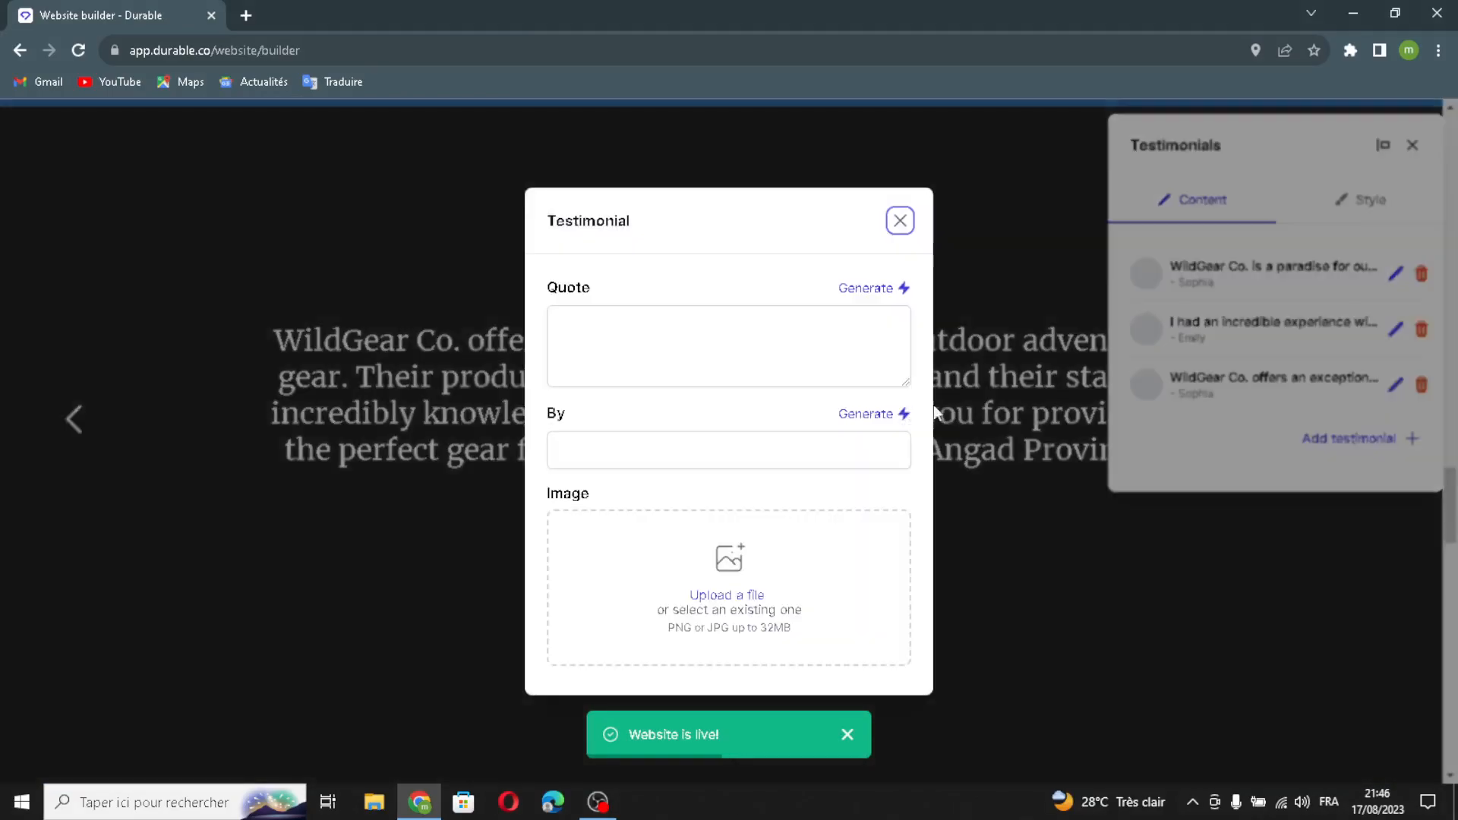
click(869, 292)
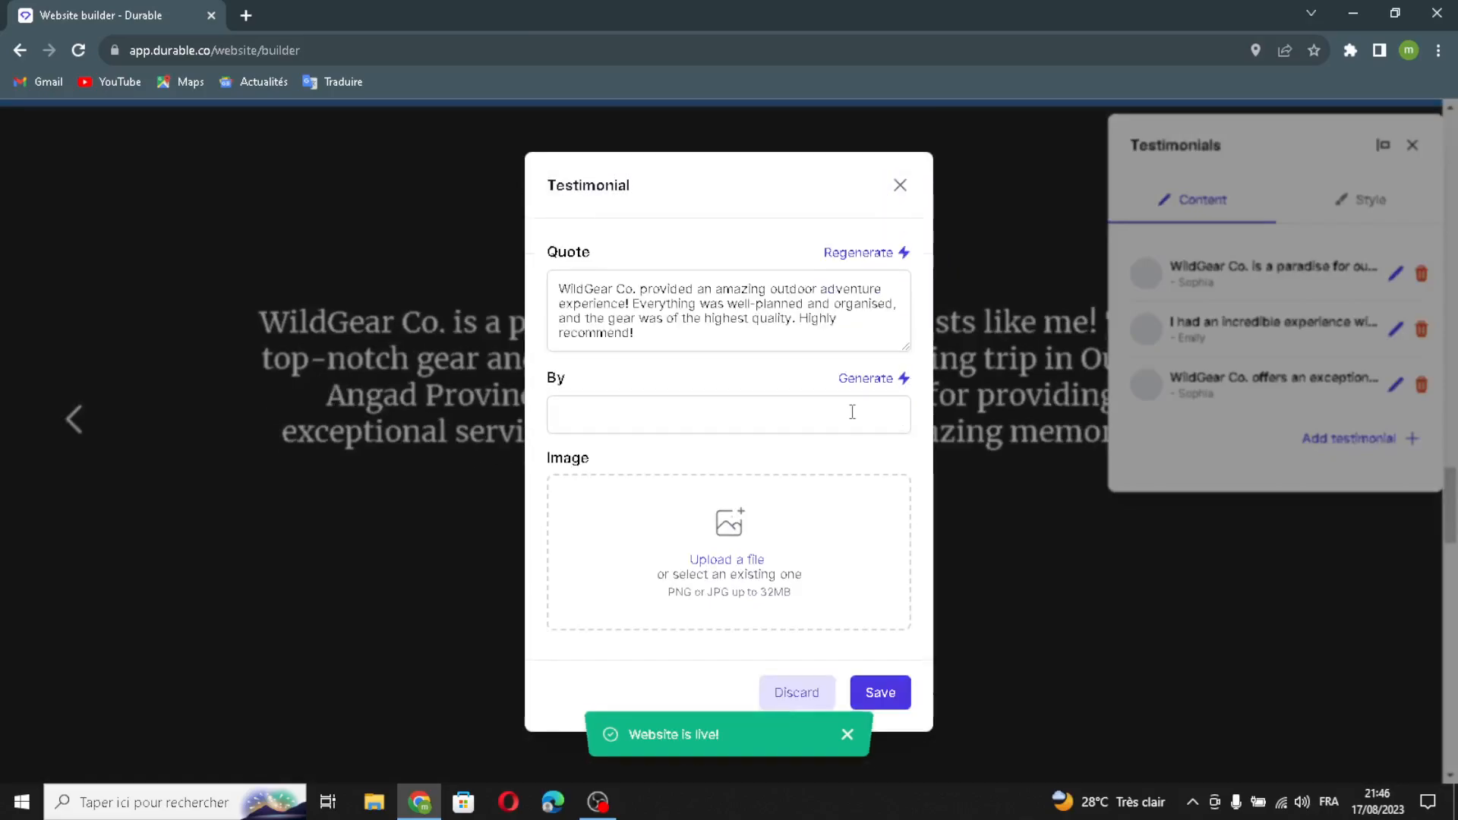
click(875, 387)
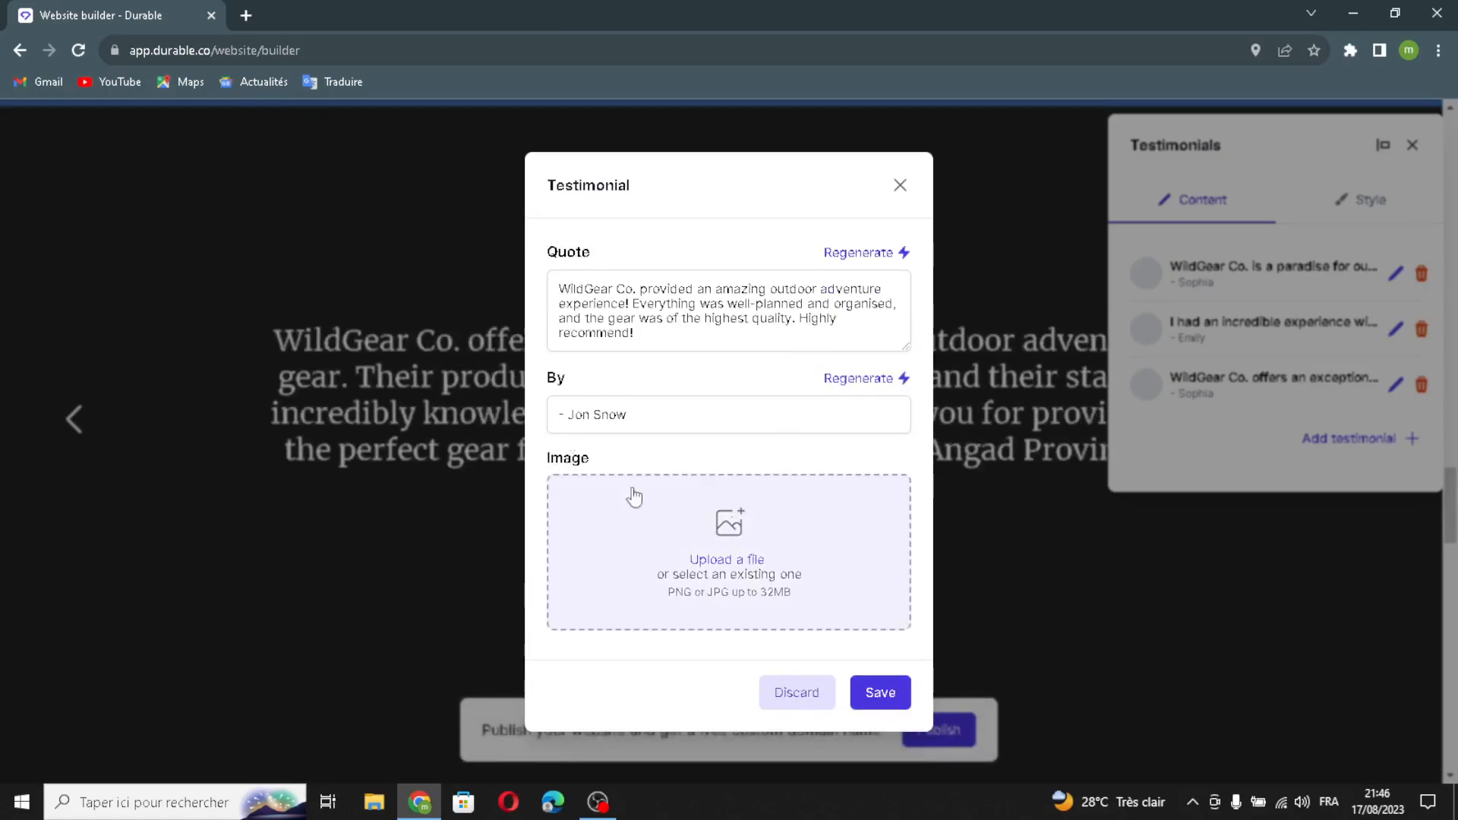
click(871, 694)
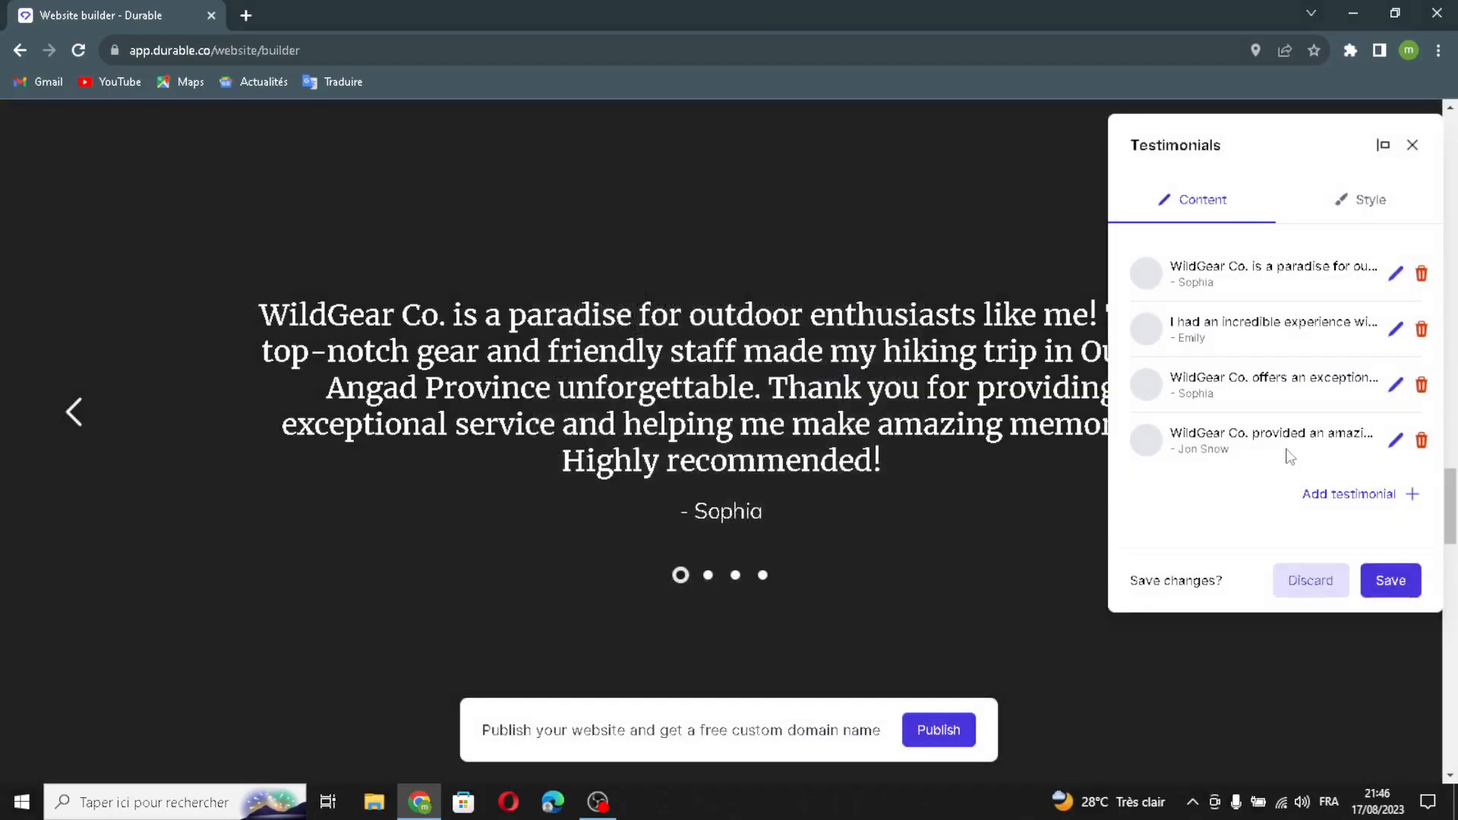
Step: Review the testimonials' alignment, spacing, height and background style settings, and save the section's changes
click(1324, 222)
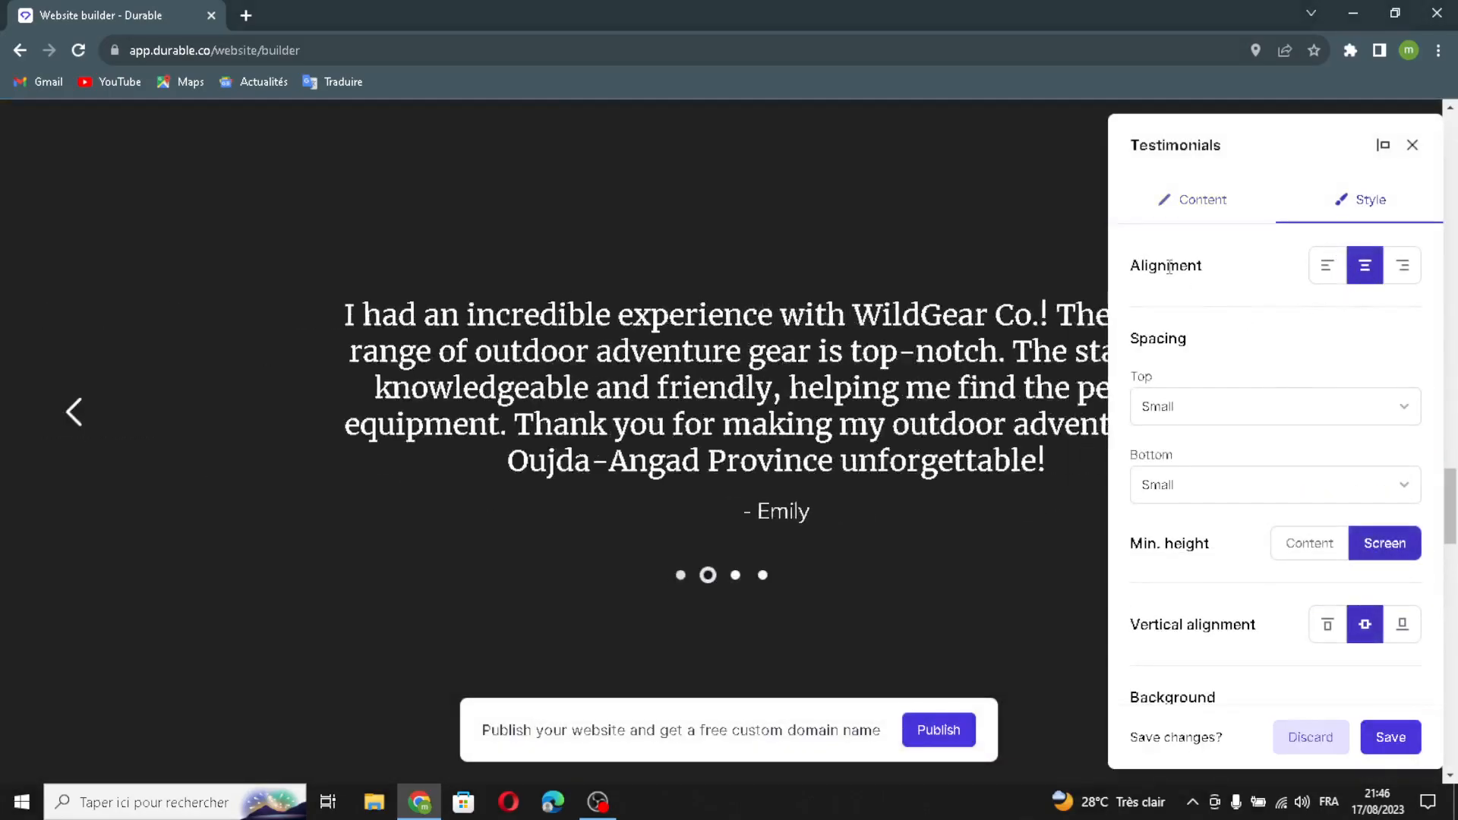
scroll(1364, 406, down, 2)
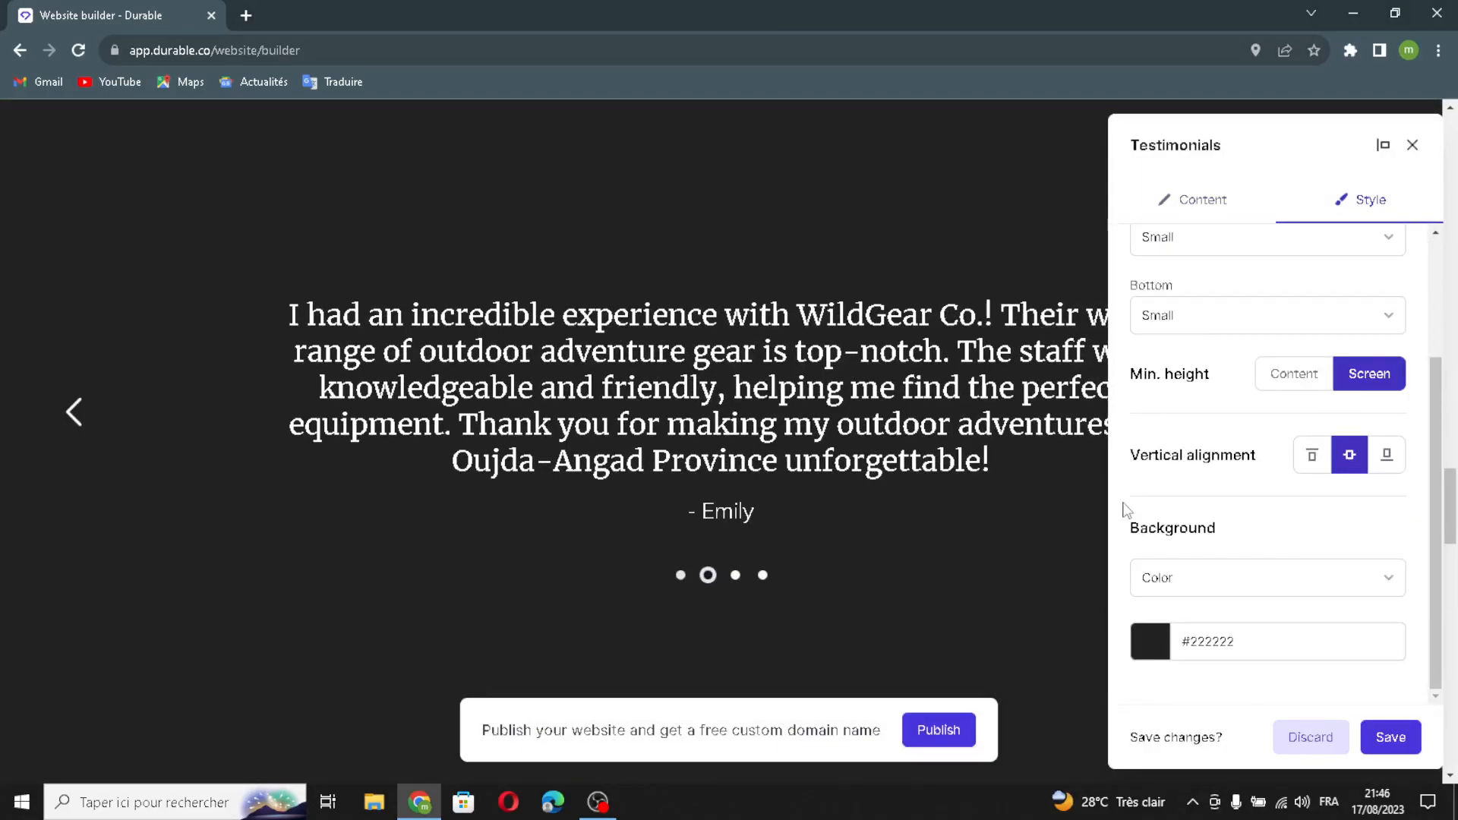
scroll(1315, 648, up, 2)
click(1388, 737)
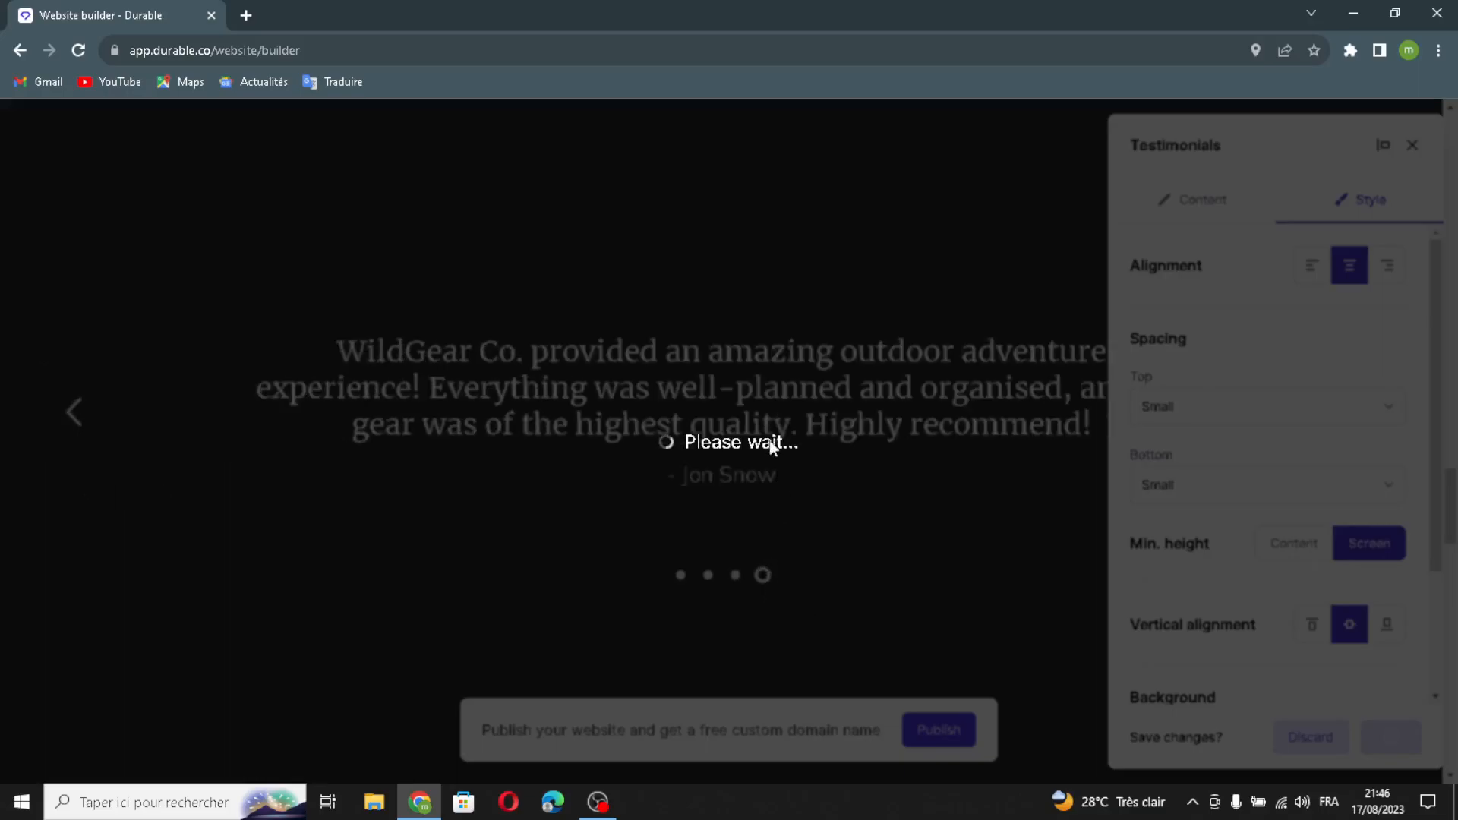
Step: Open the Gallery section for editing and generate an additional gallery image with AI
scroll(772, 437, down, 6)
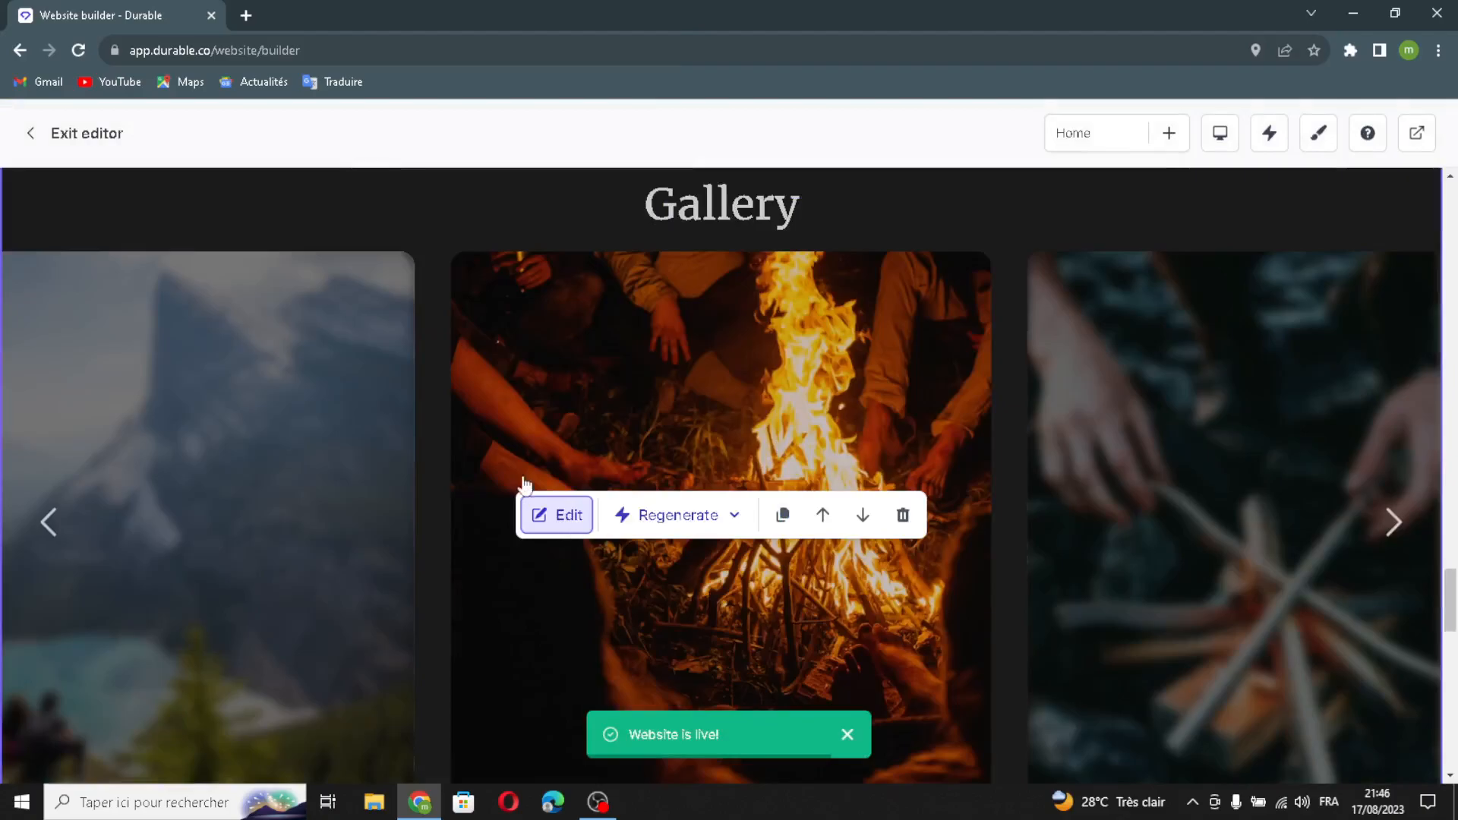
click(581, 524)
click(1282, 298)
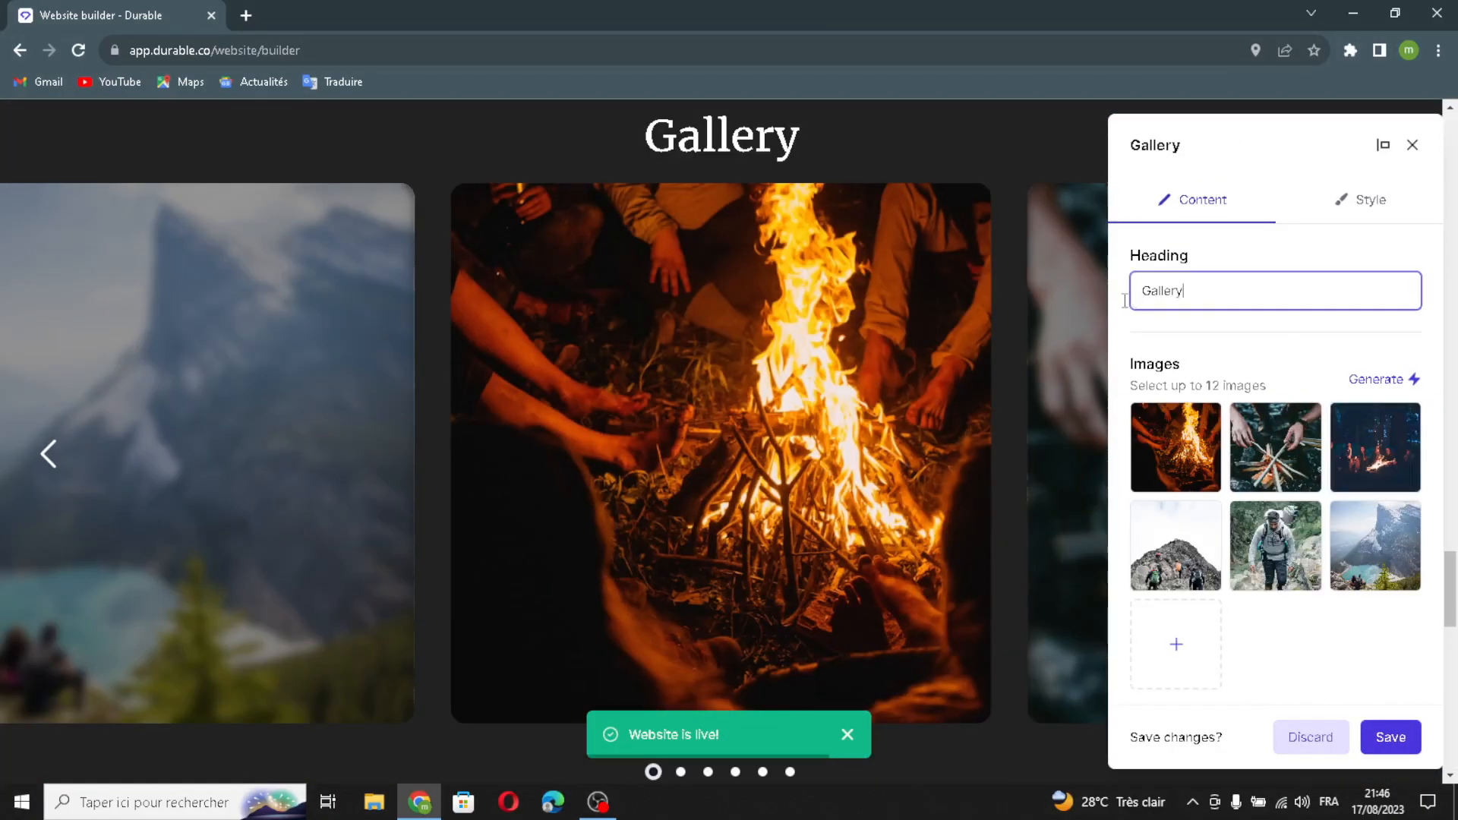
click(1360, 380)
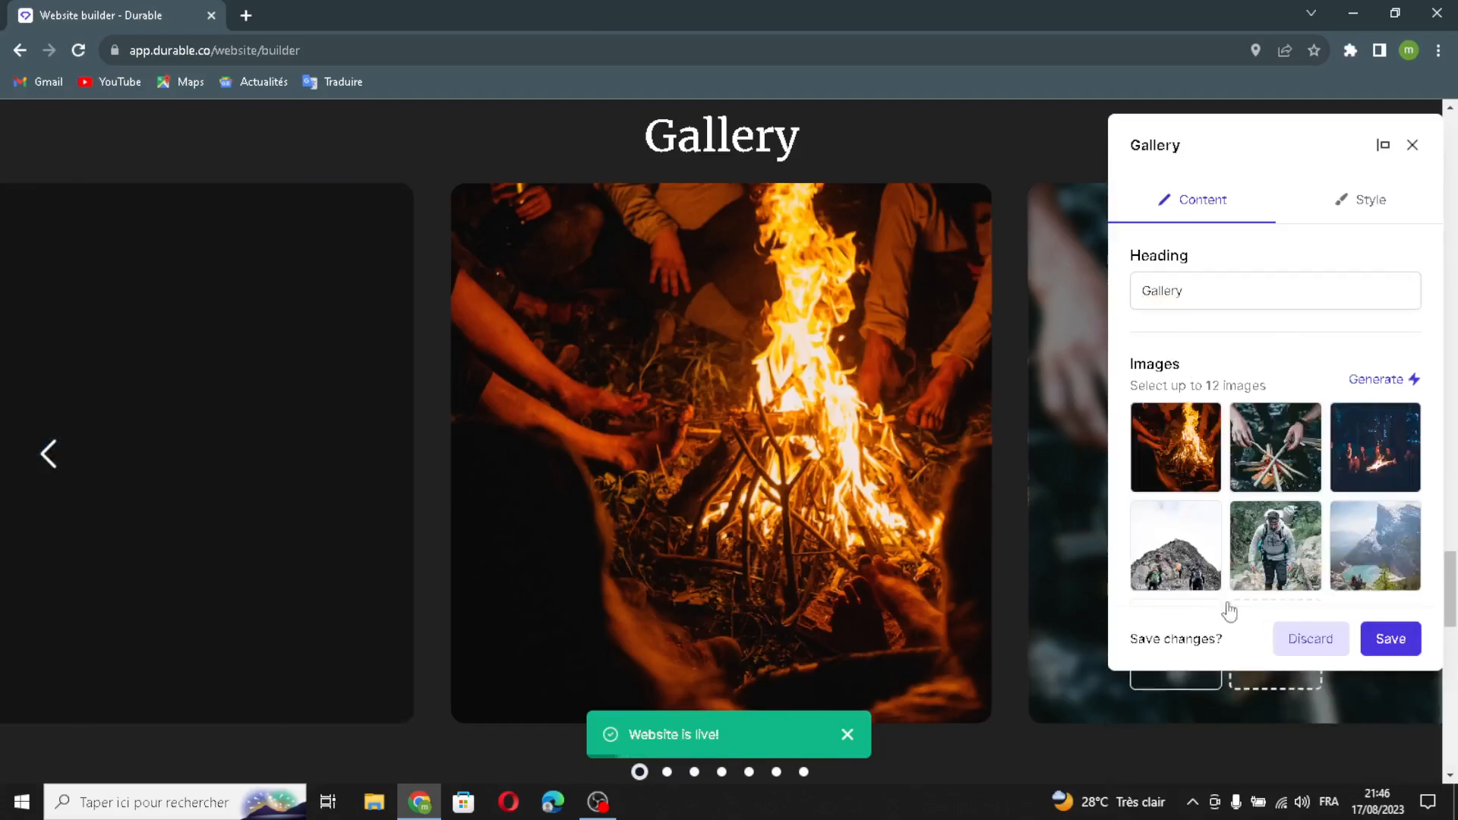
Step: Open the file upload for another gallery image and search Google Images for "outdoor adventure and gear" in a new browser tab
click(699, 334)
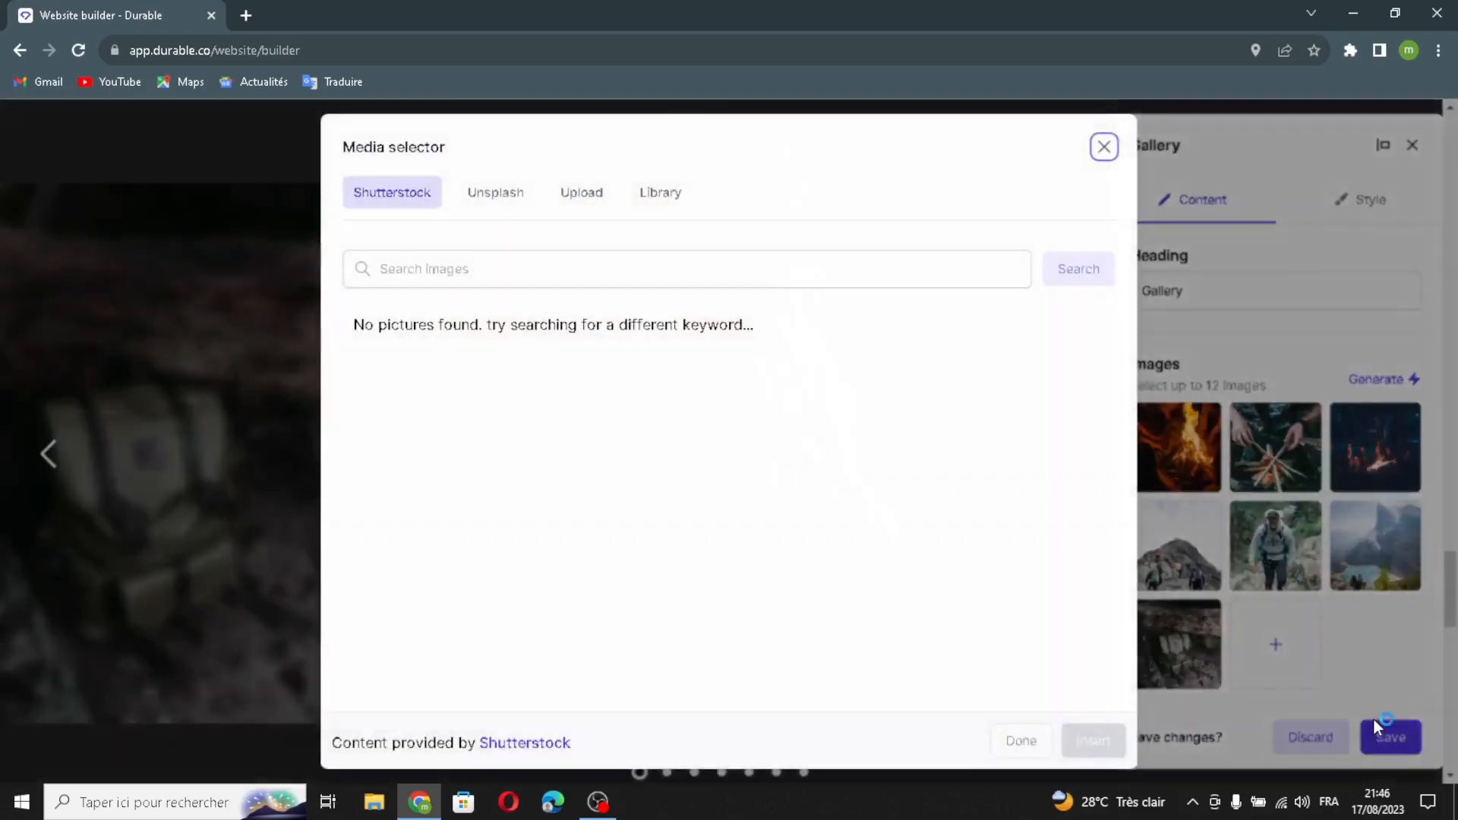
click(581, 194)
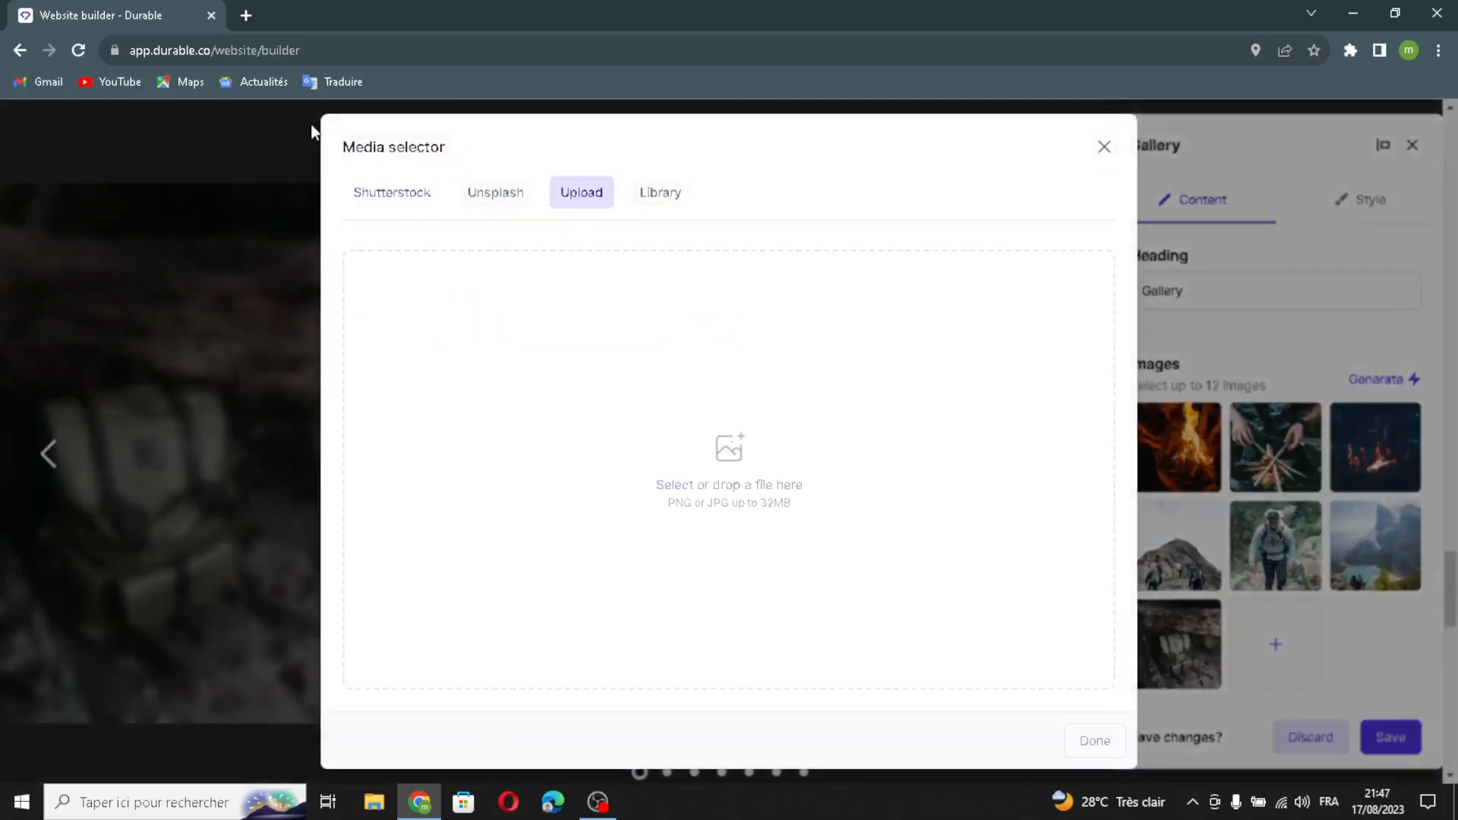
click(246, 15)
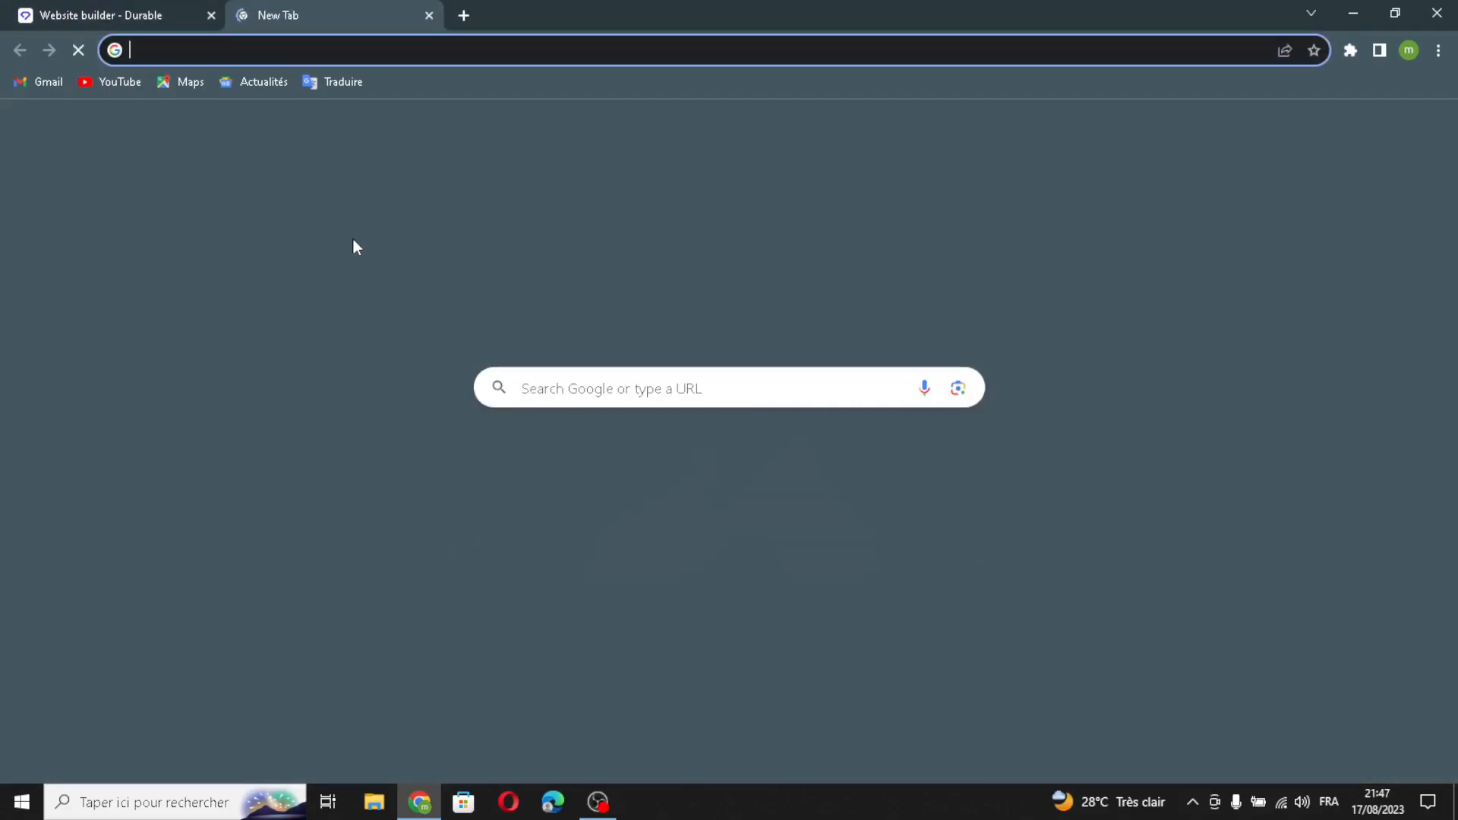
text(outd)
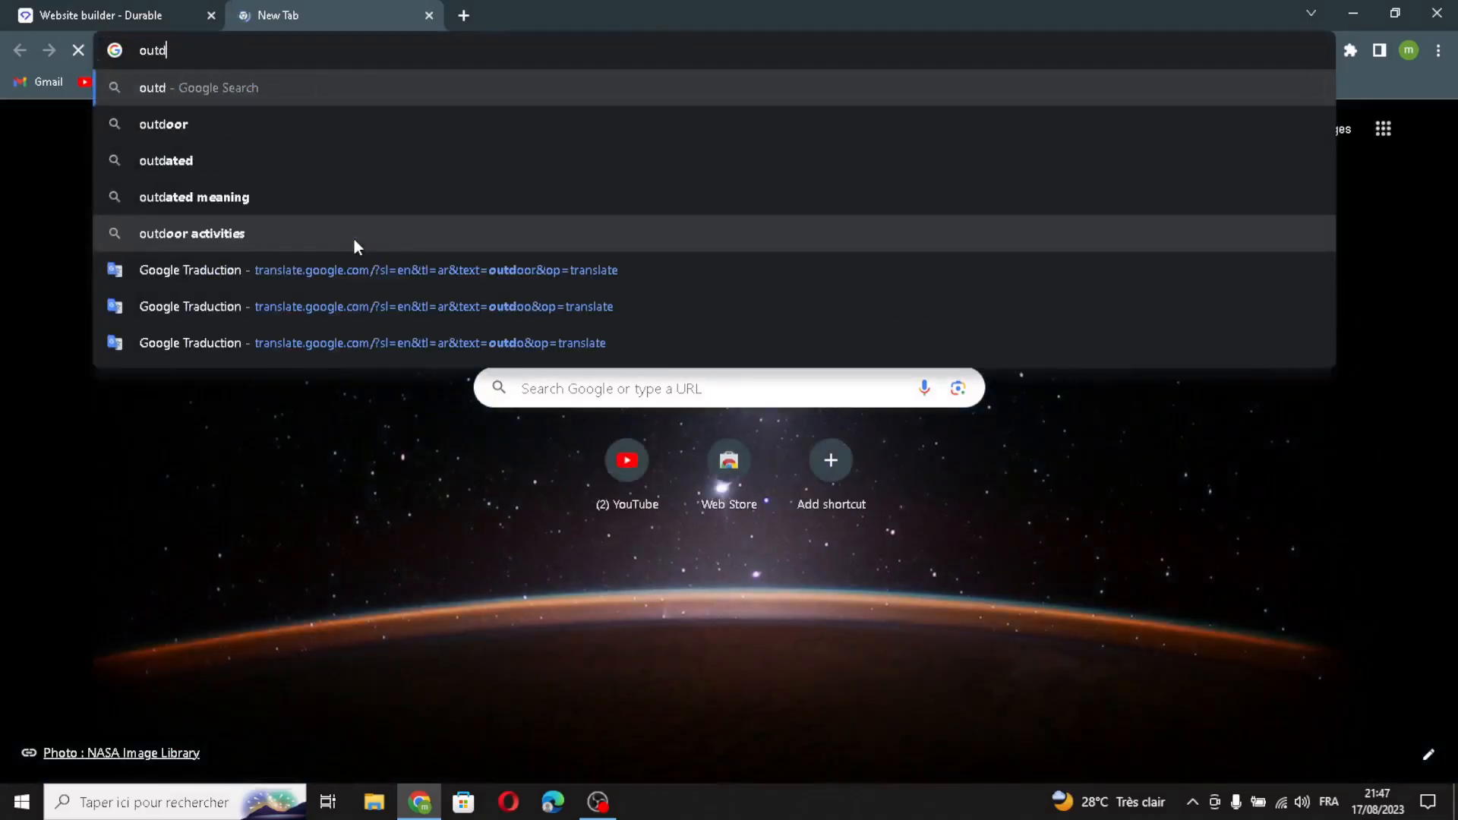
text(oor advent)
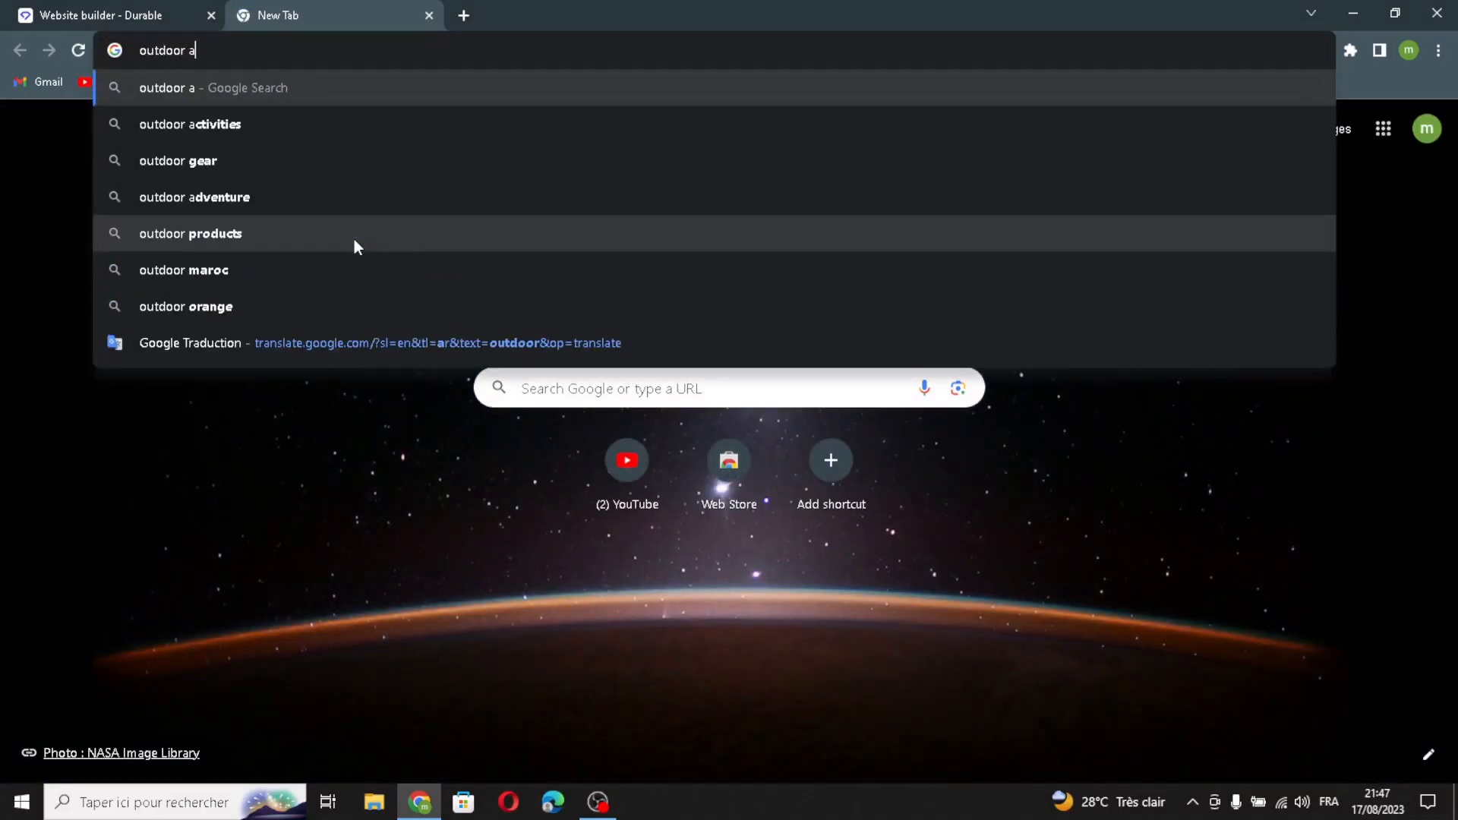
text(ure and ga)
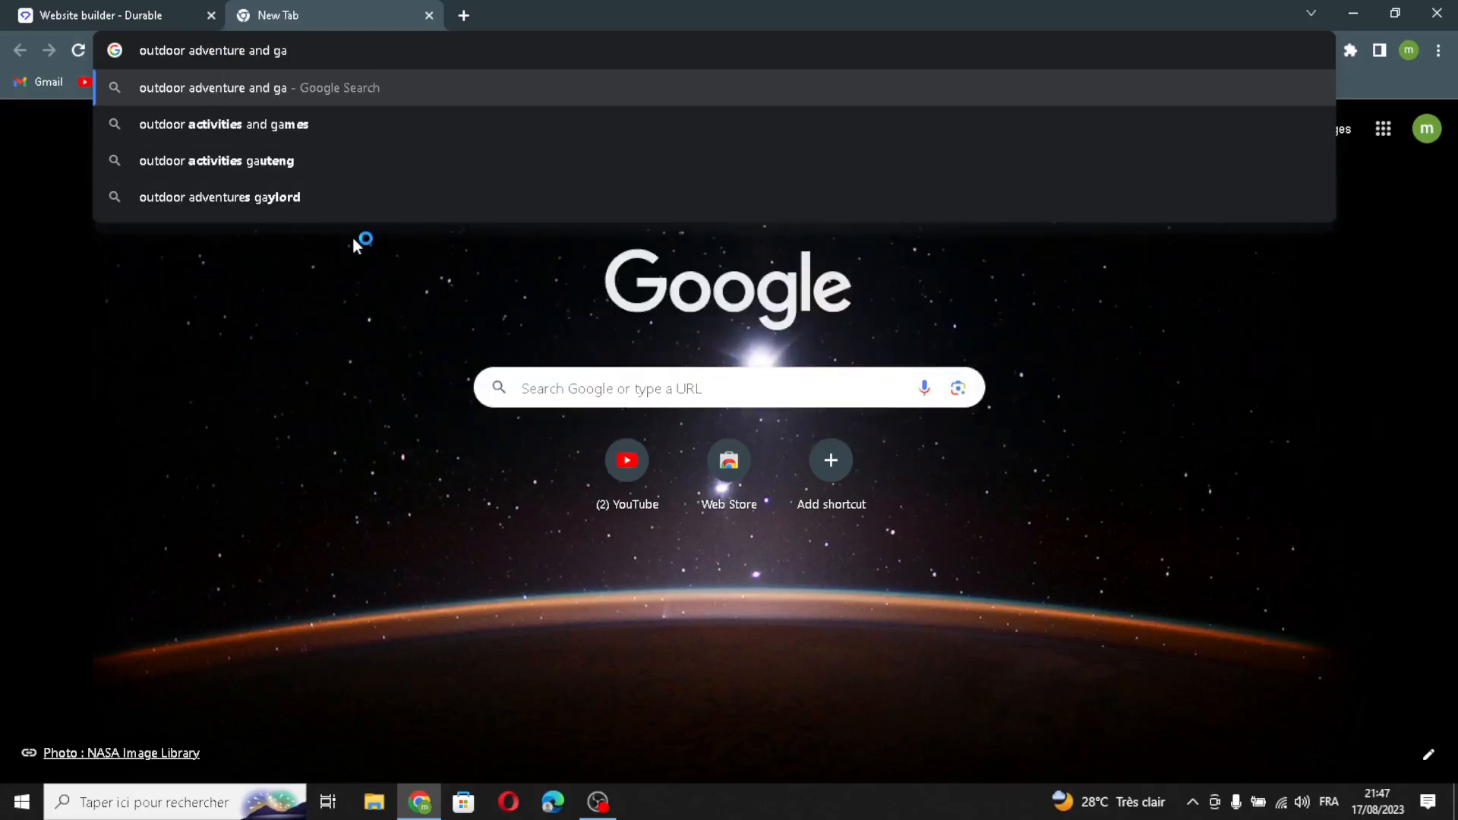
key(BackSpace)
text(ear)
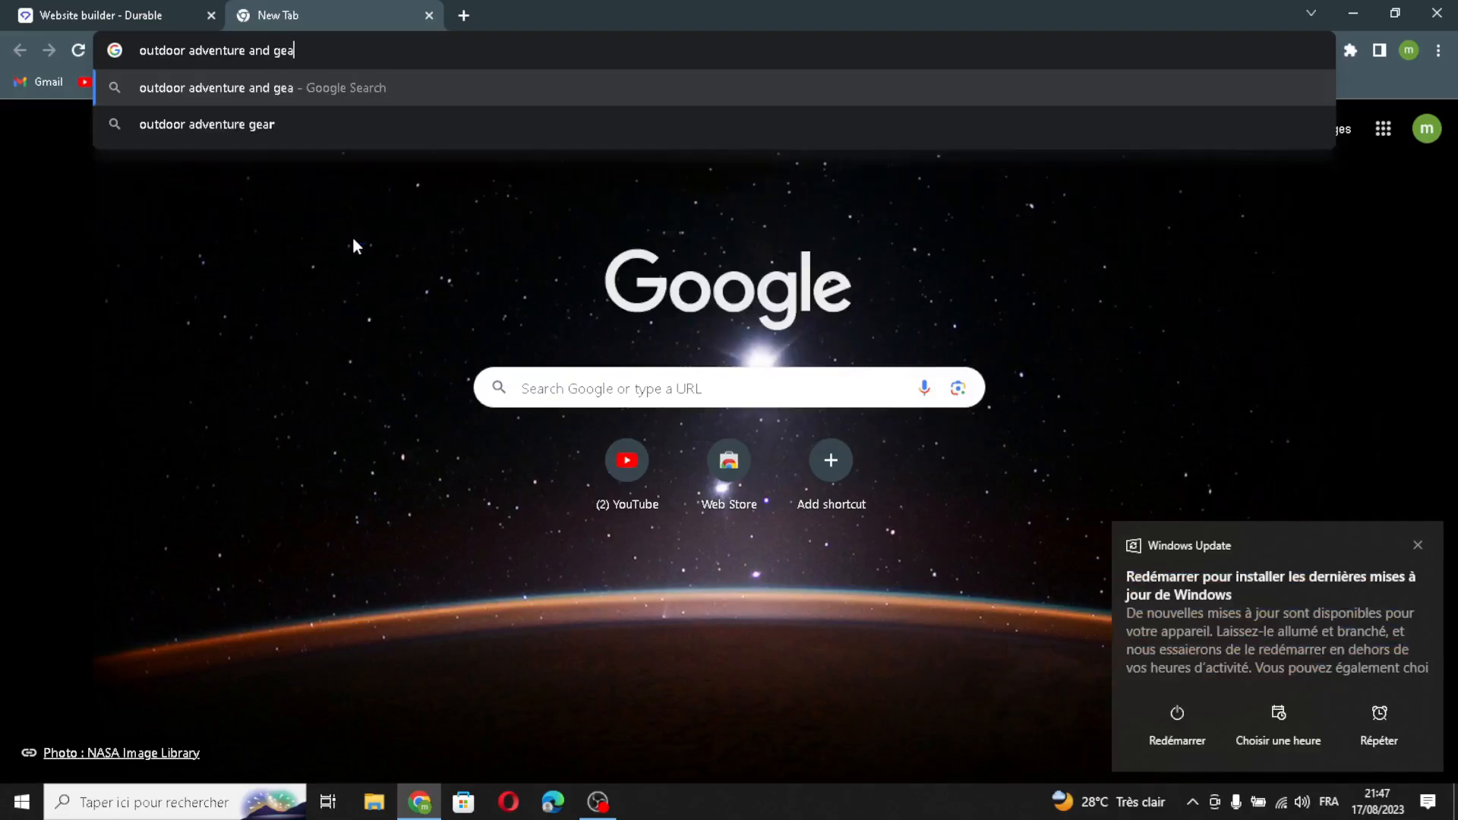
key(Return)
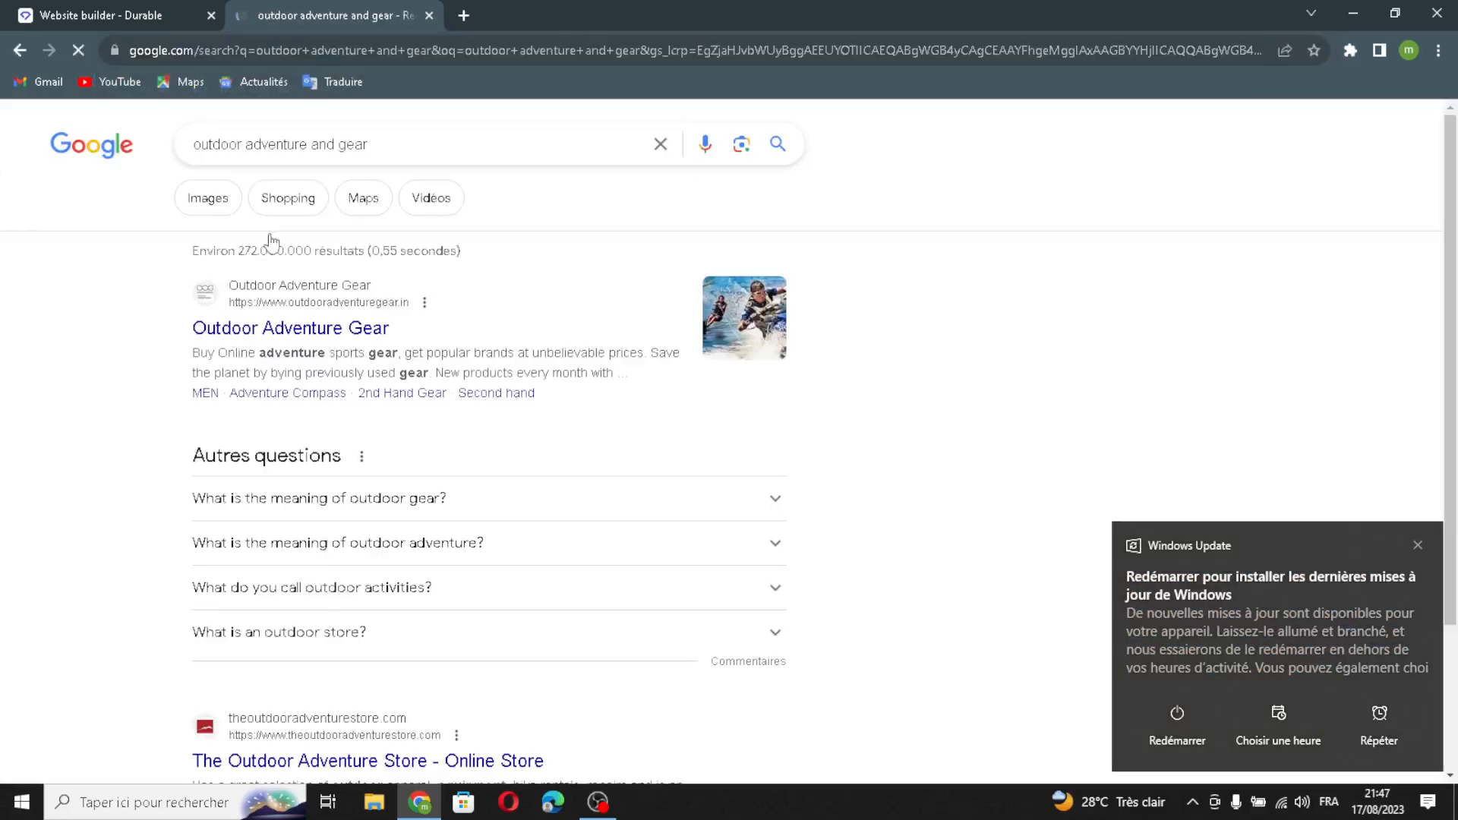
click(216, 200)
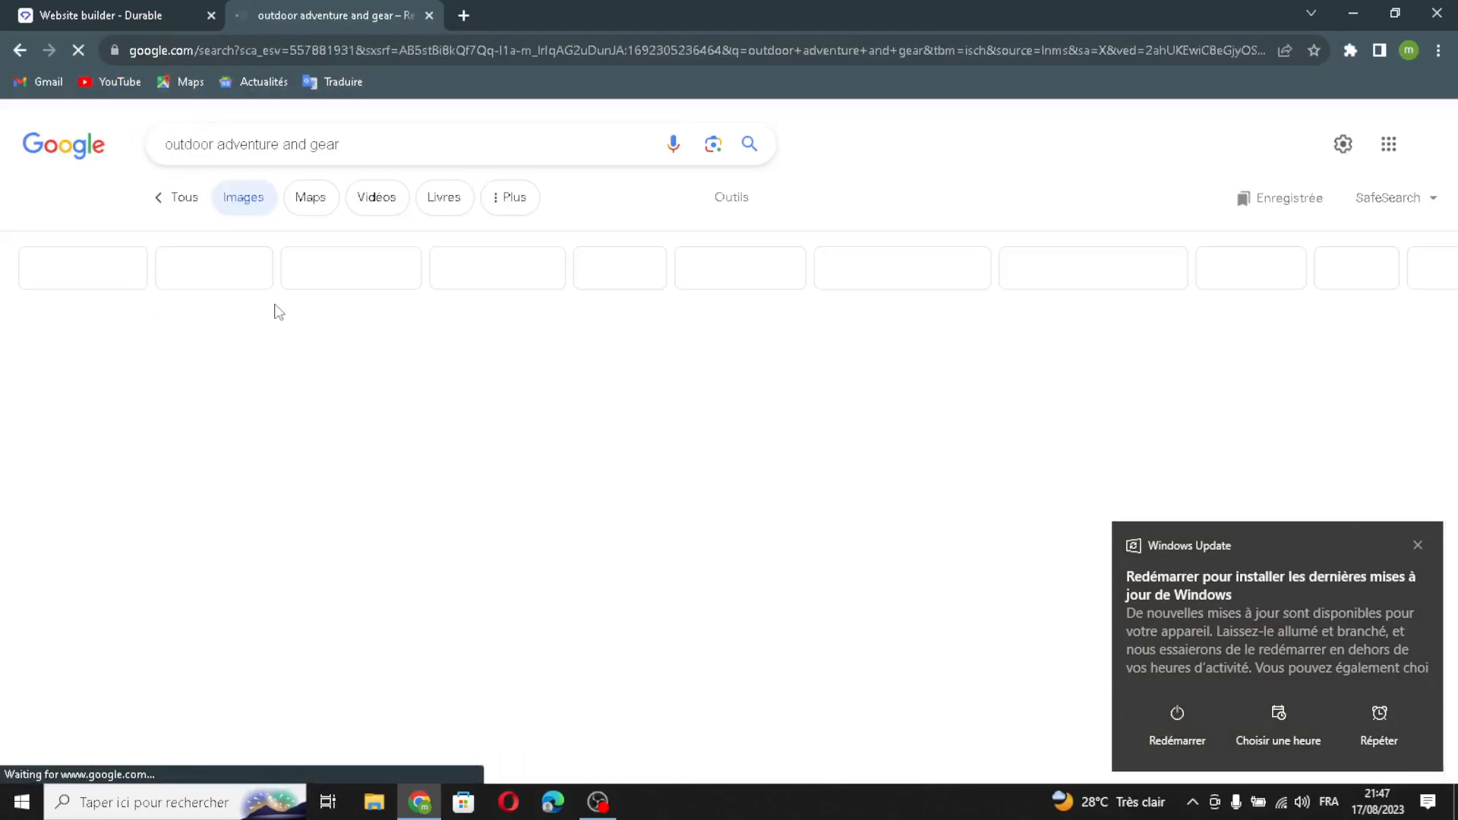
Step: Upload the picture of camping gear laid out on a wooden surface from the image results to the gallery, and dismiss the Windows Update notification
drag(562, 433, 281, 28)
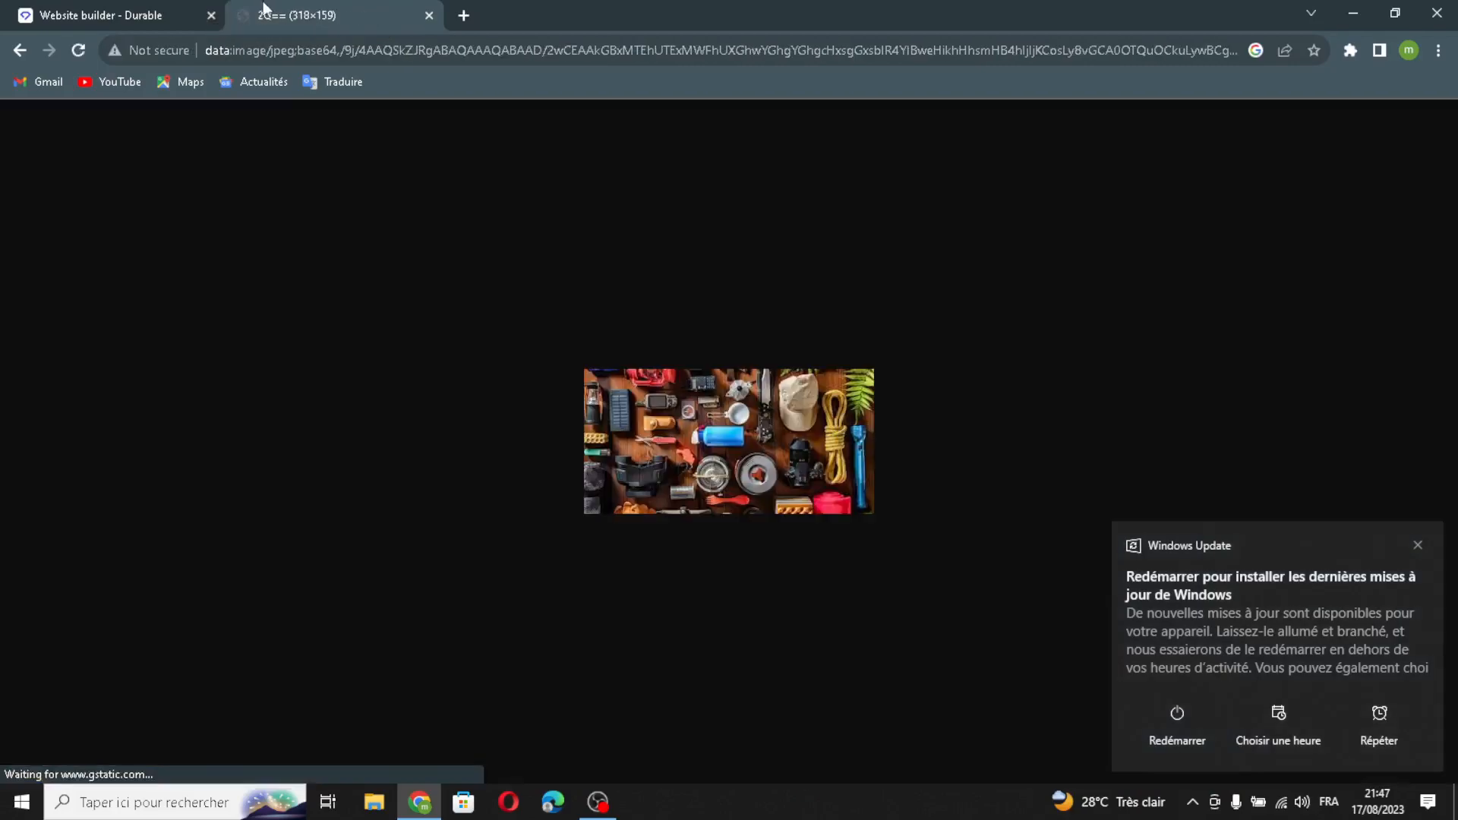
drag(700, 409, 762, 529)
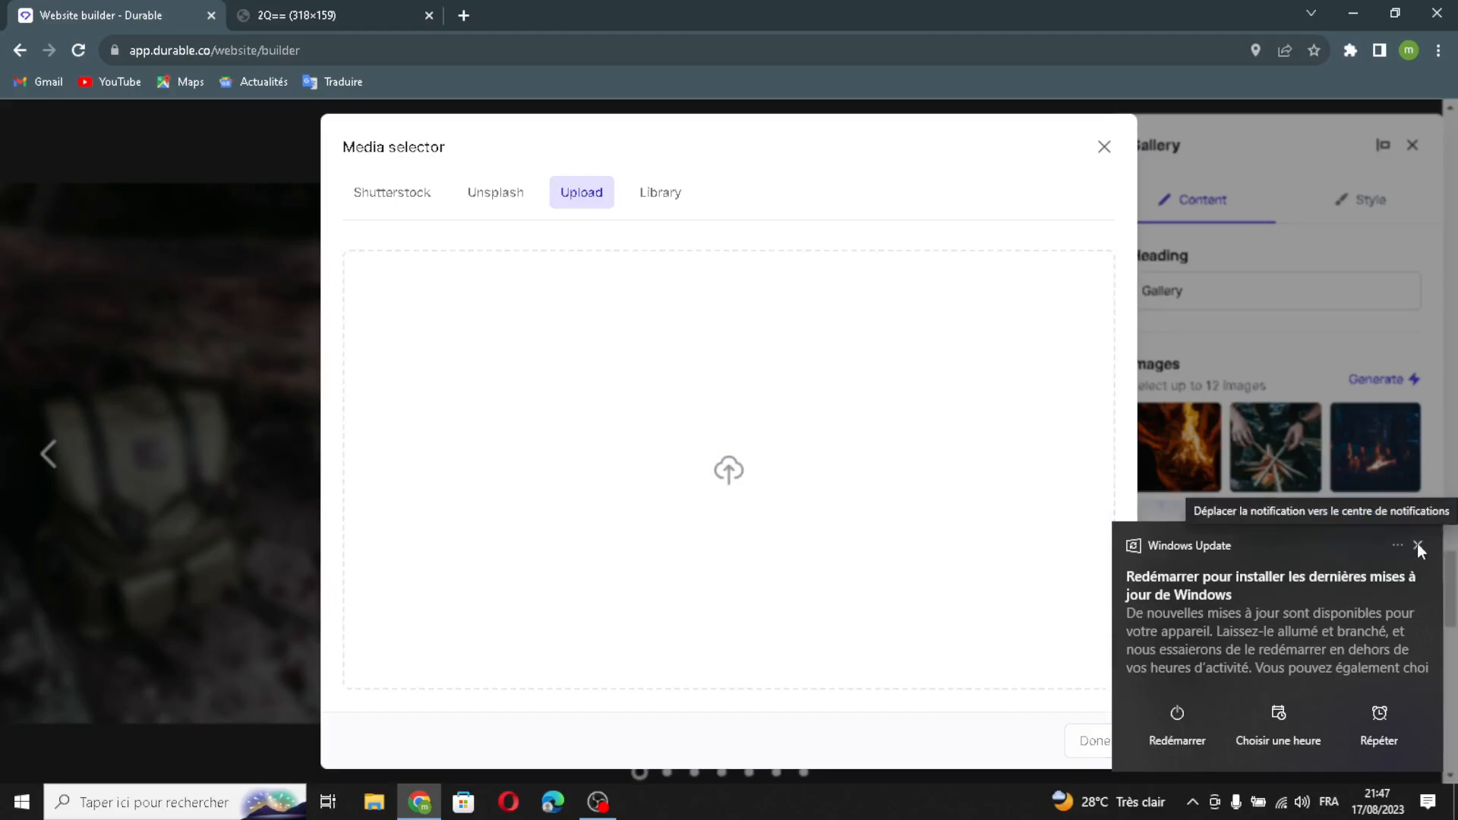
click(1417, 545)
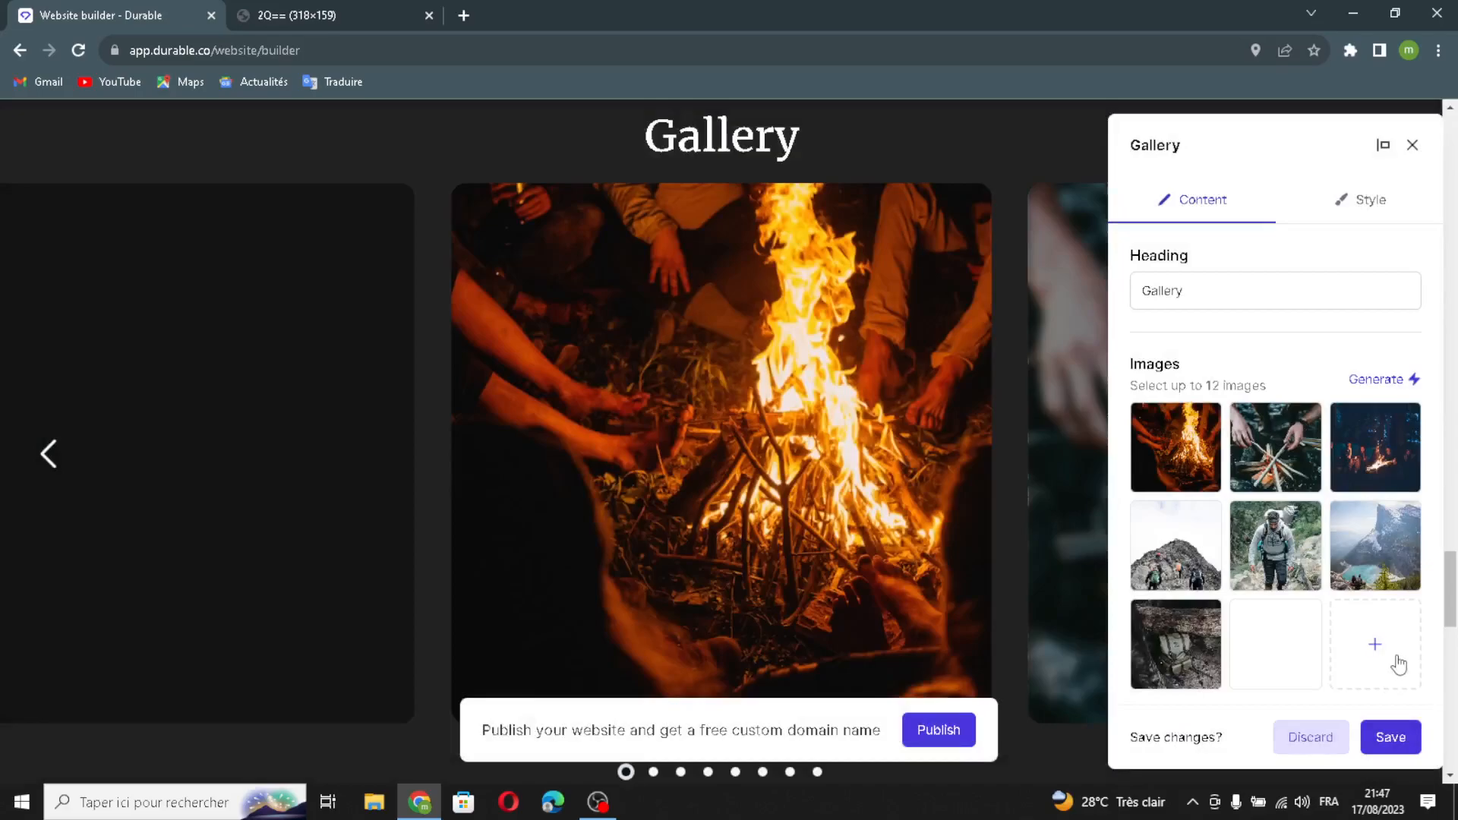
Step: Insert the Shutterstock photo of hikers' legs beside a backpack and trekking poles into the gallery
click(1399, 664)
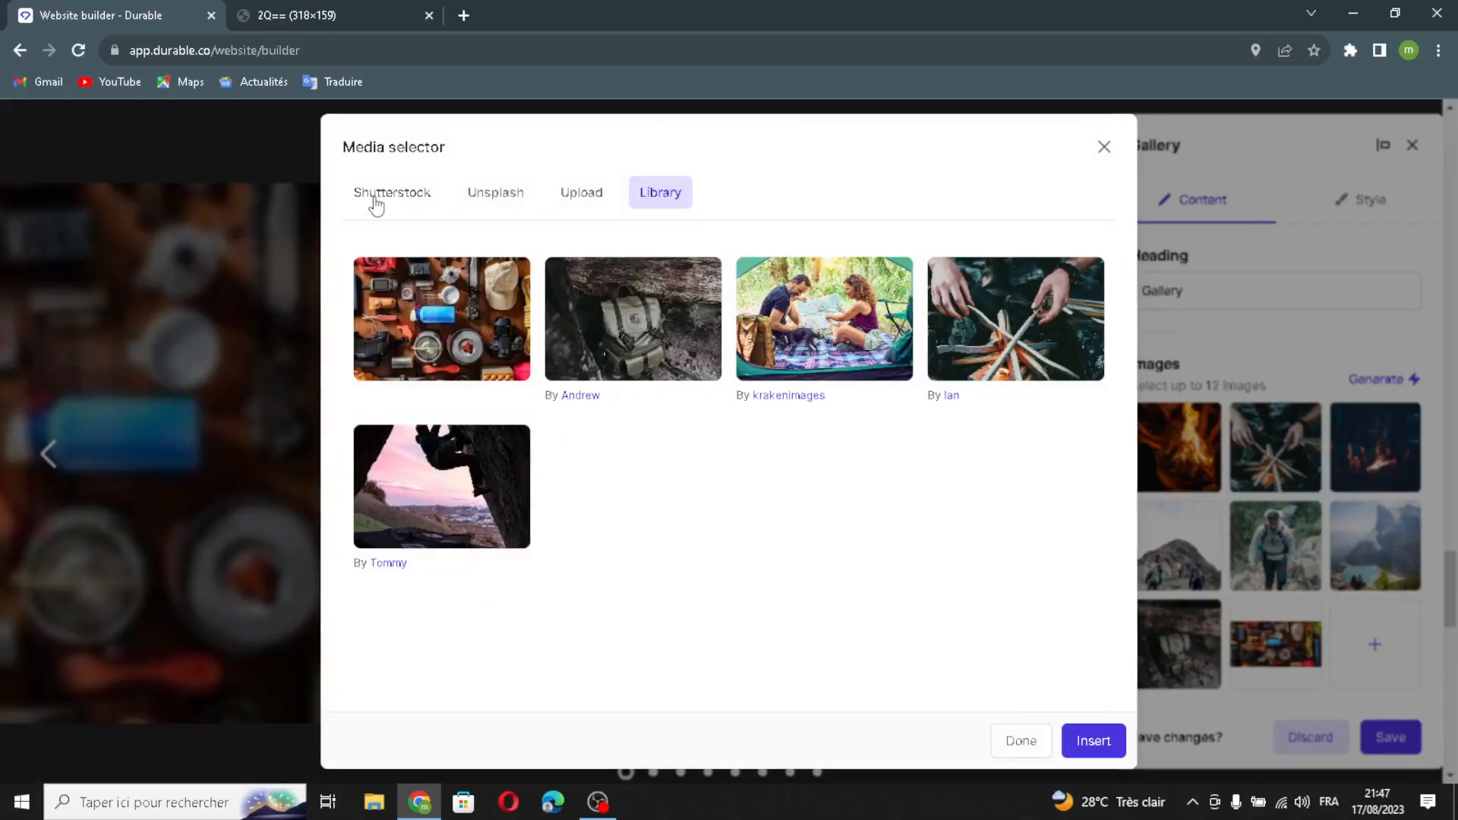
click(376, 199)
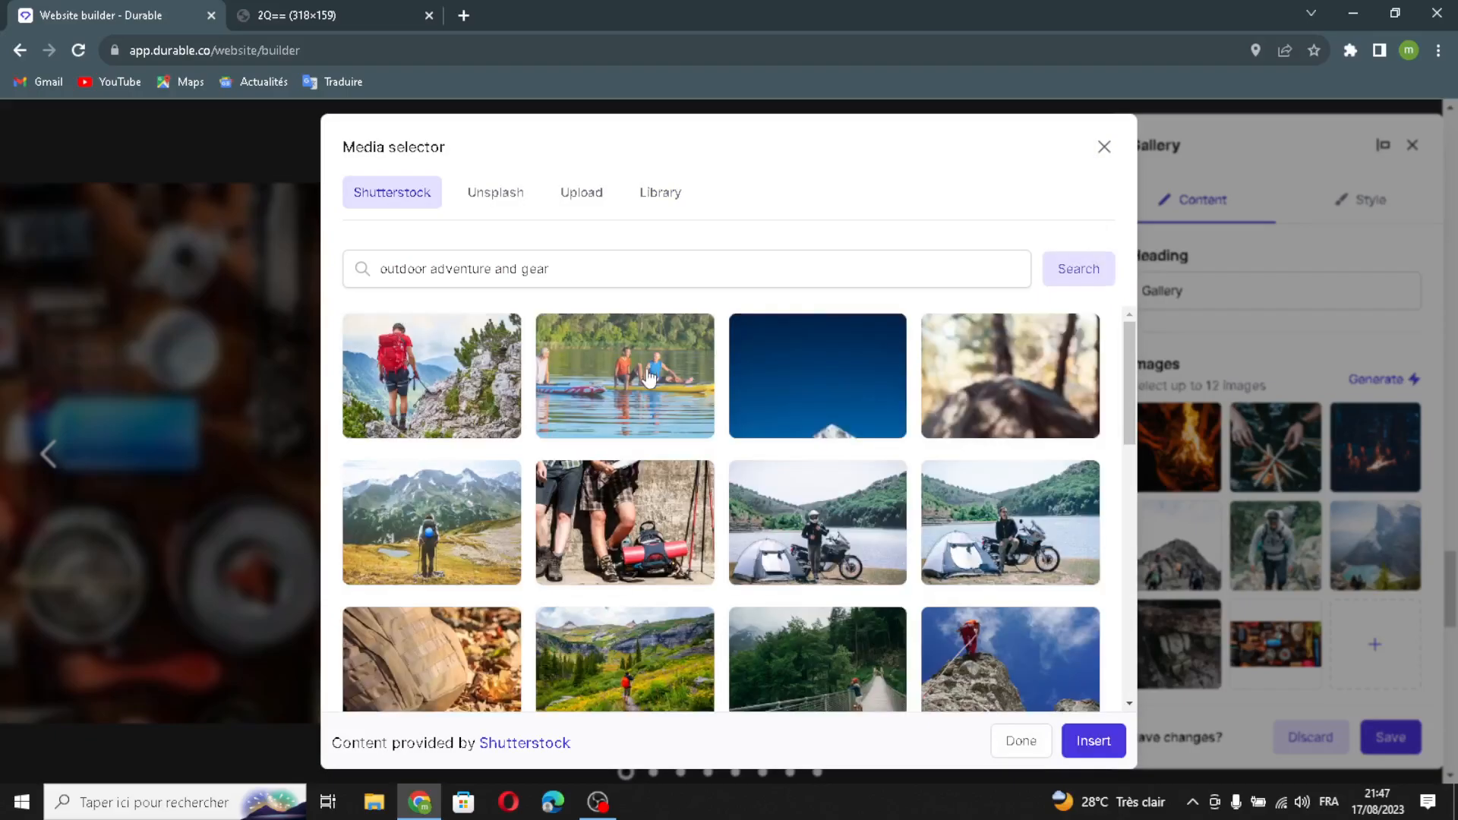
click(603, 514)
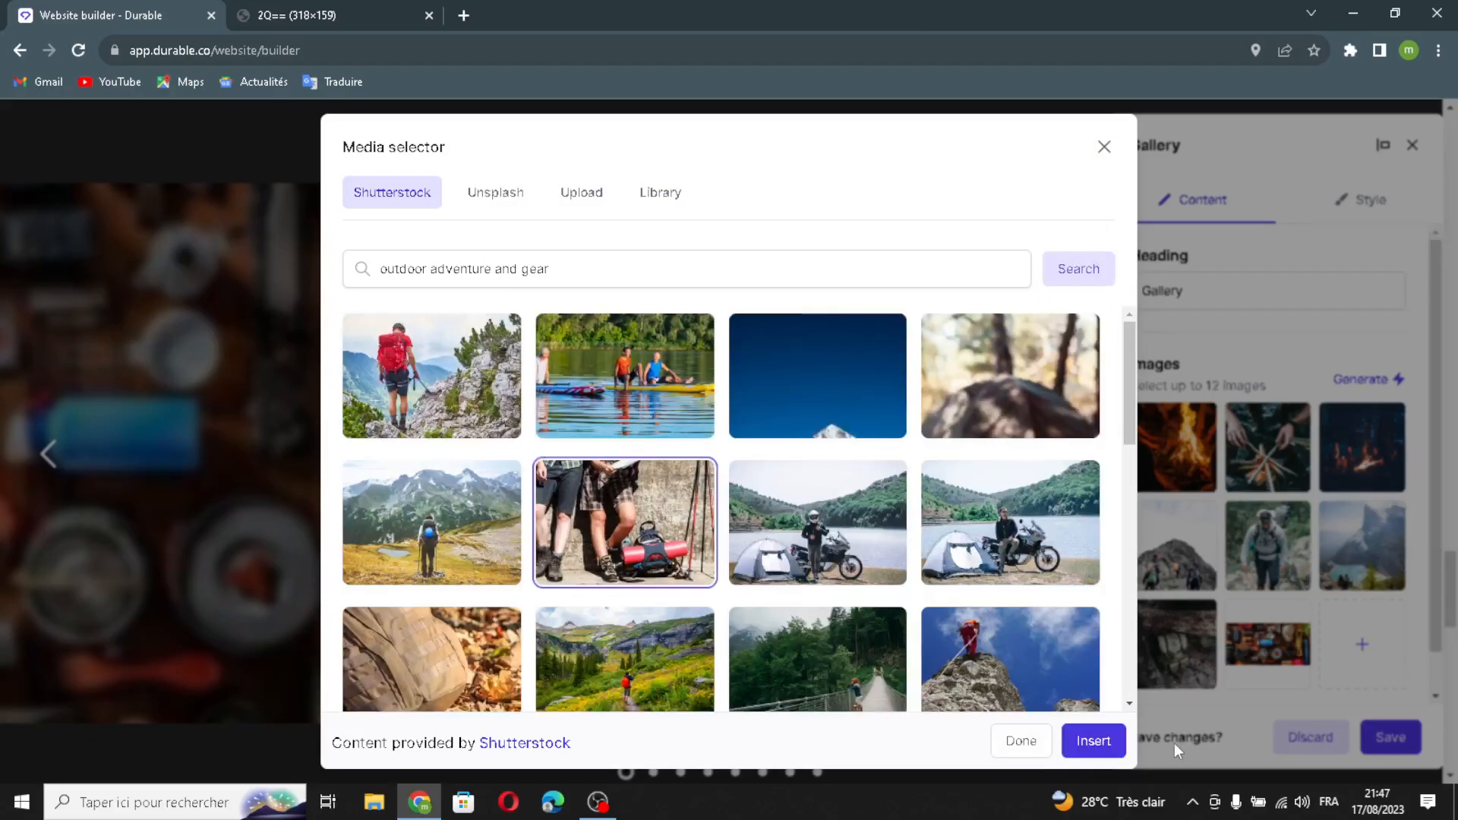
click(1094, 740)
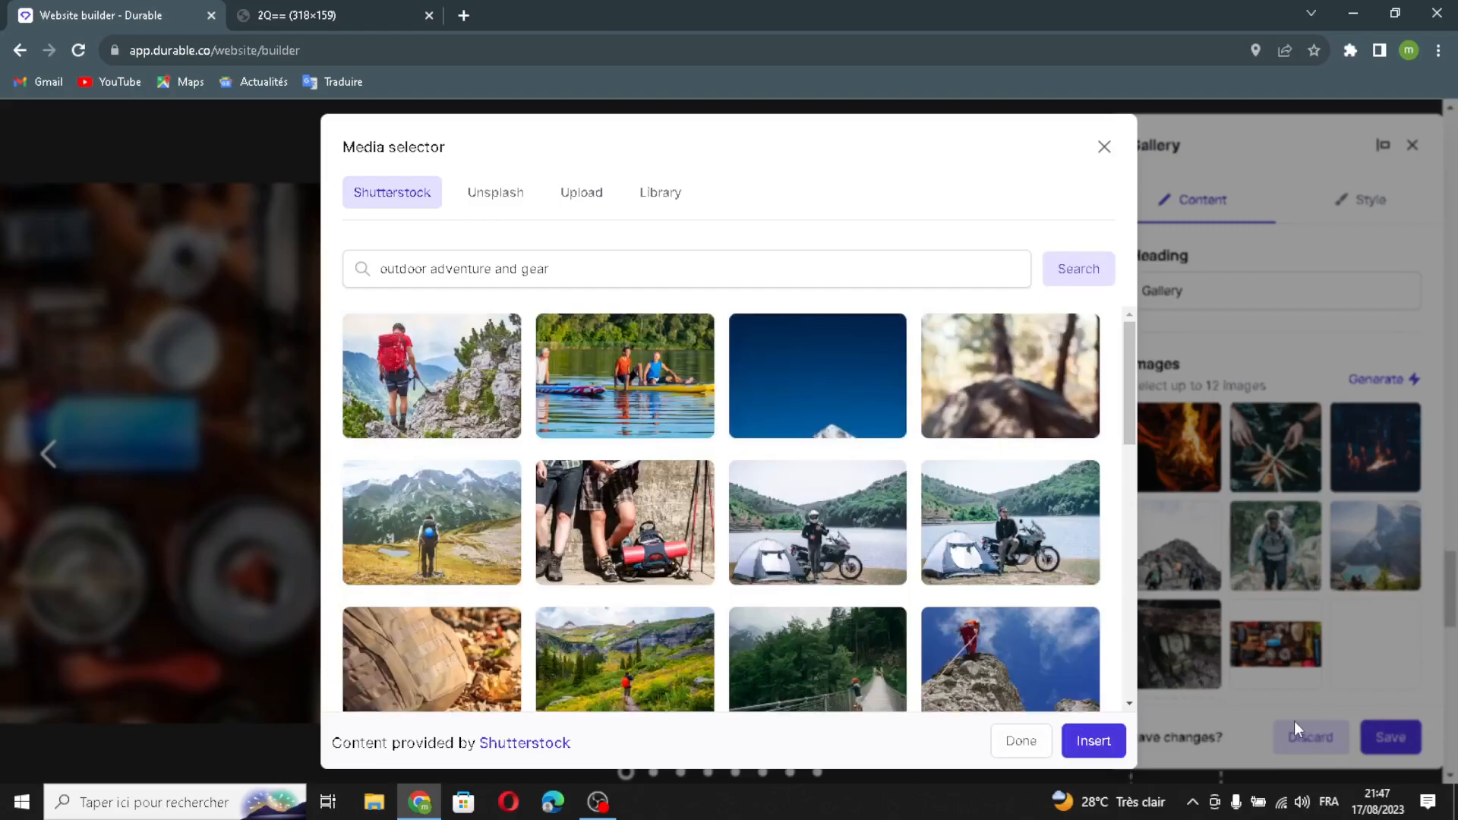
Step: Save the changes made to the Gallery section
click(1293, 721)
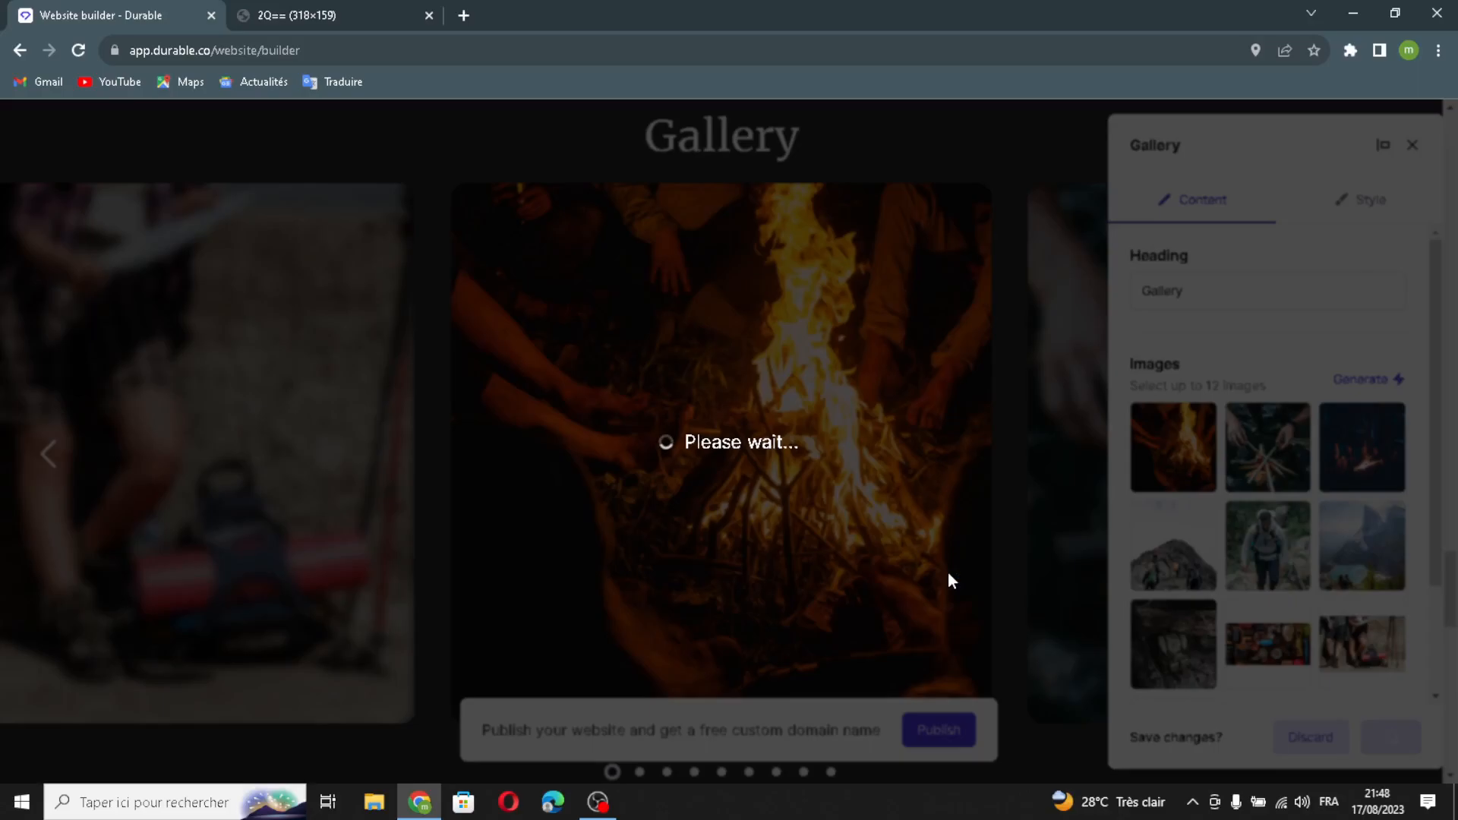
scroll(1037, 688, down, 9)
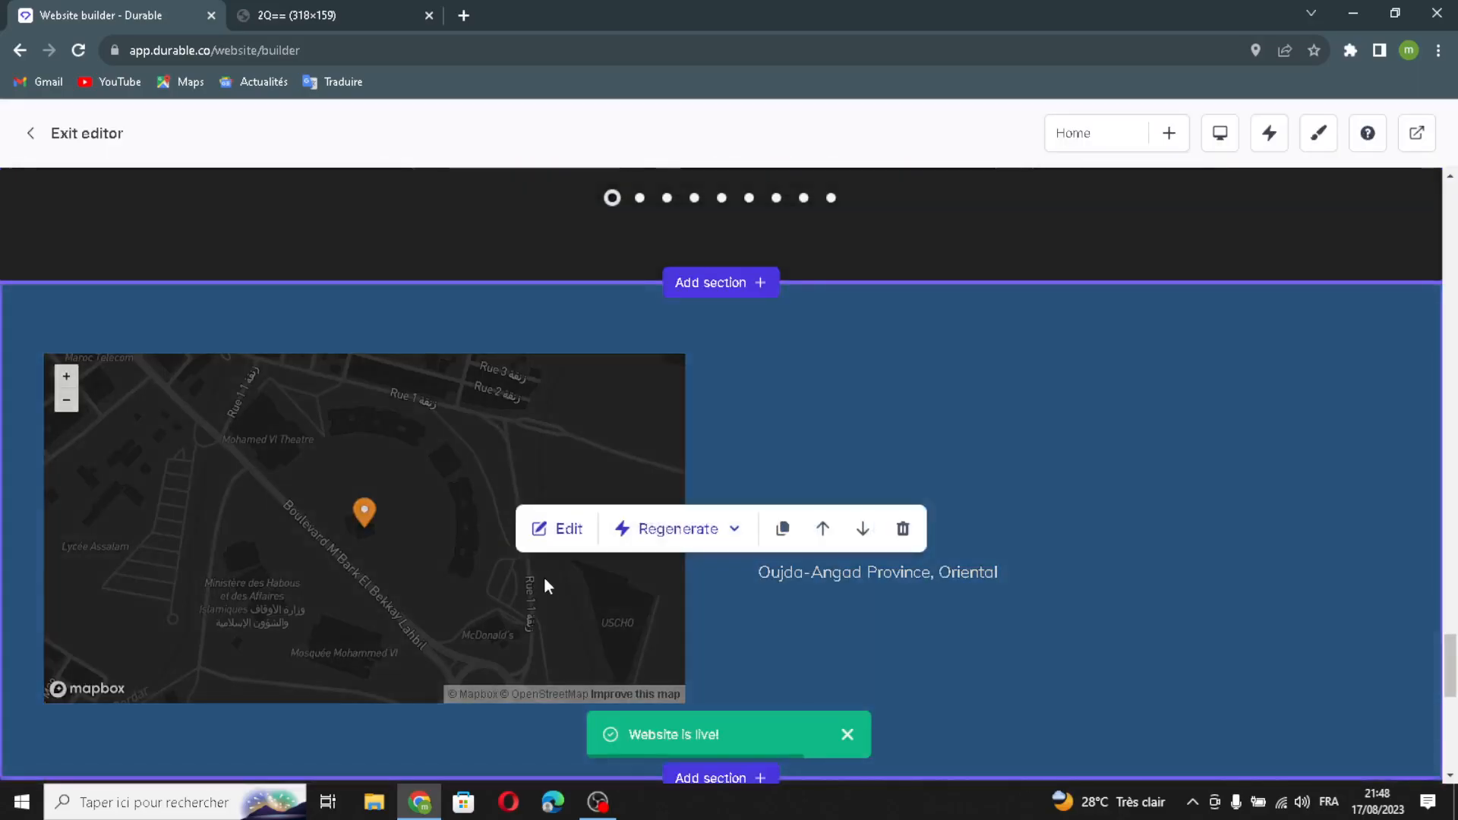
Step: Open the Location section's settings, look over its heading, address and additional text field options, and close them without changes
click(548, 532)
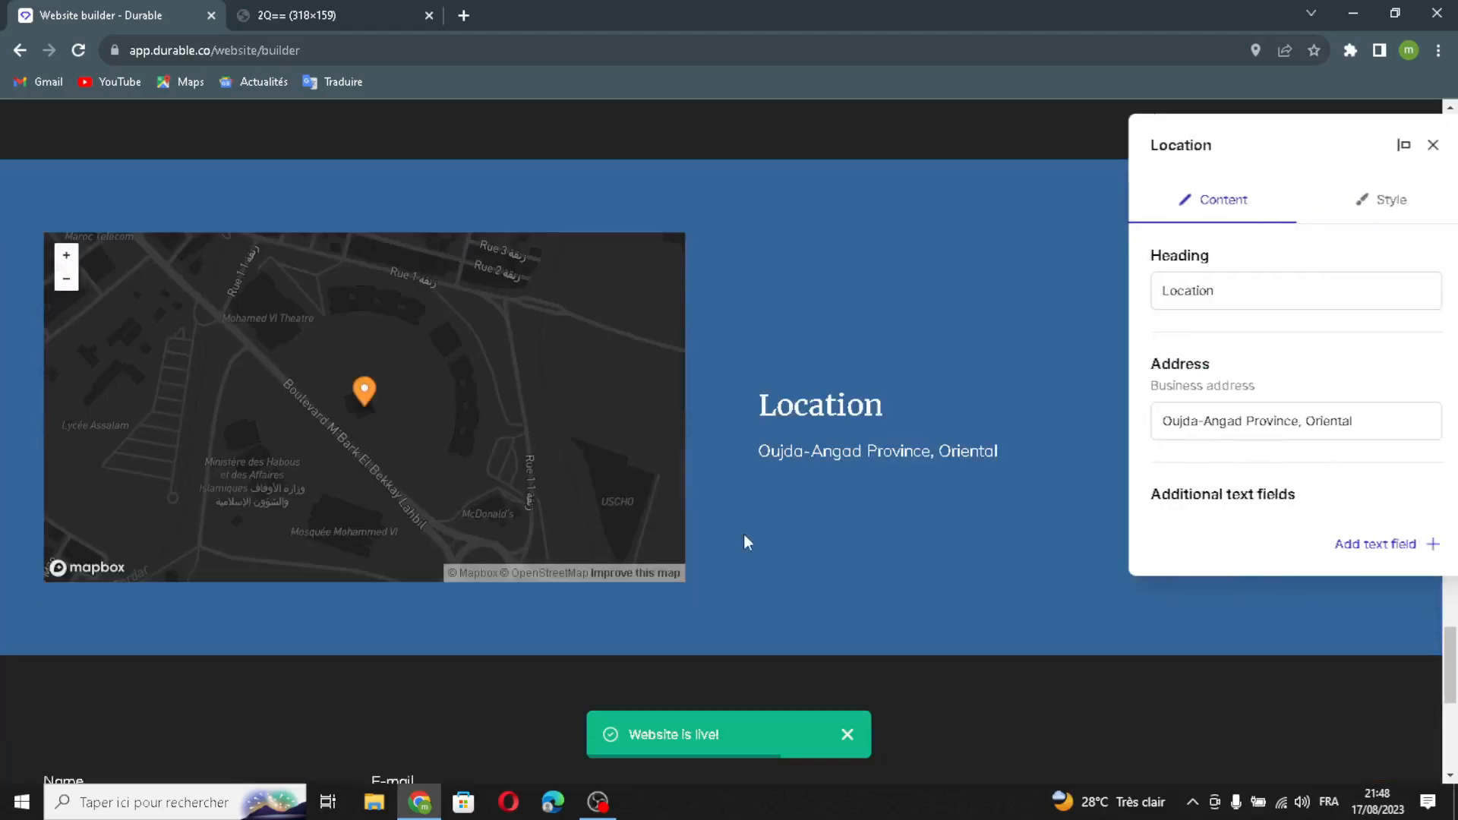
click(1216, 295)
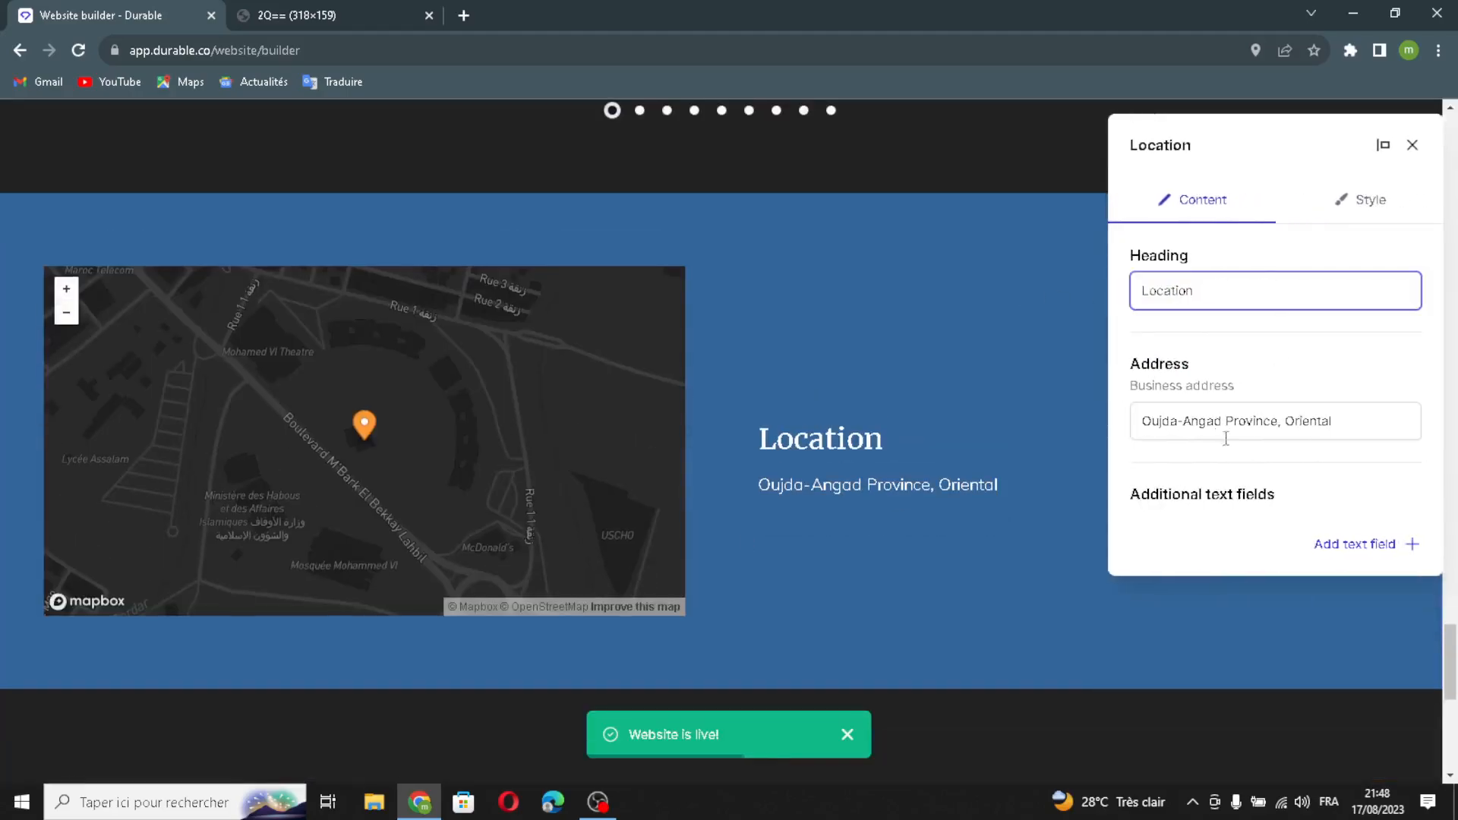
mouse_move(1371, 425)
mouse_down()
mouse_move(1036, 419)
mouse_move(1230, 394)
mouse_move(995, 406)
mouse_move(1353, 417)
mouse_up()
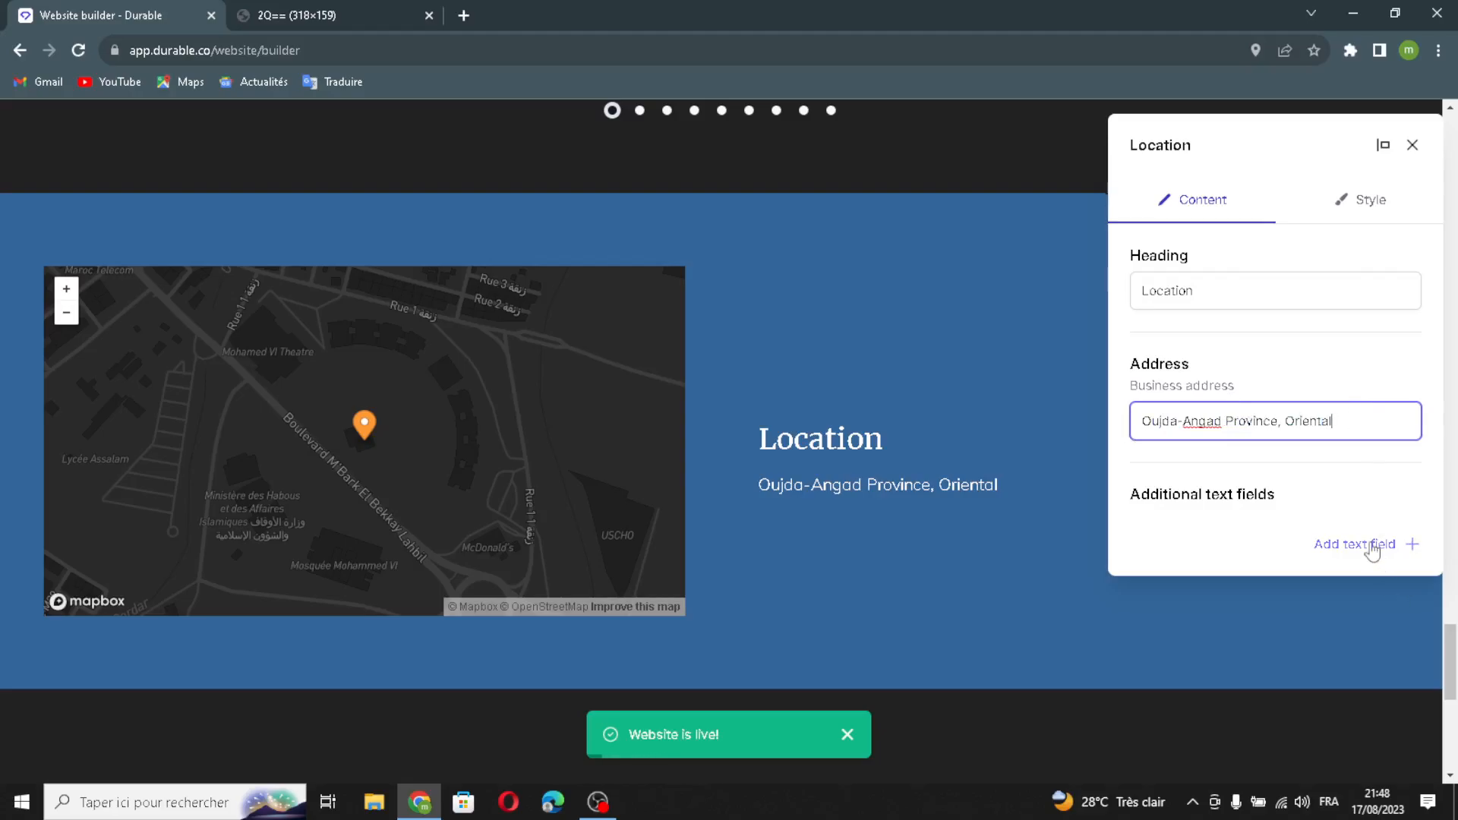
click(1374, 544)
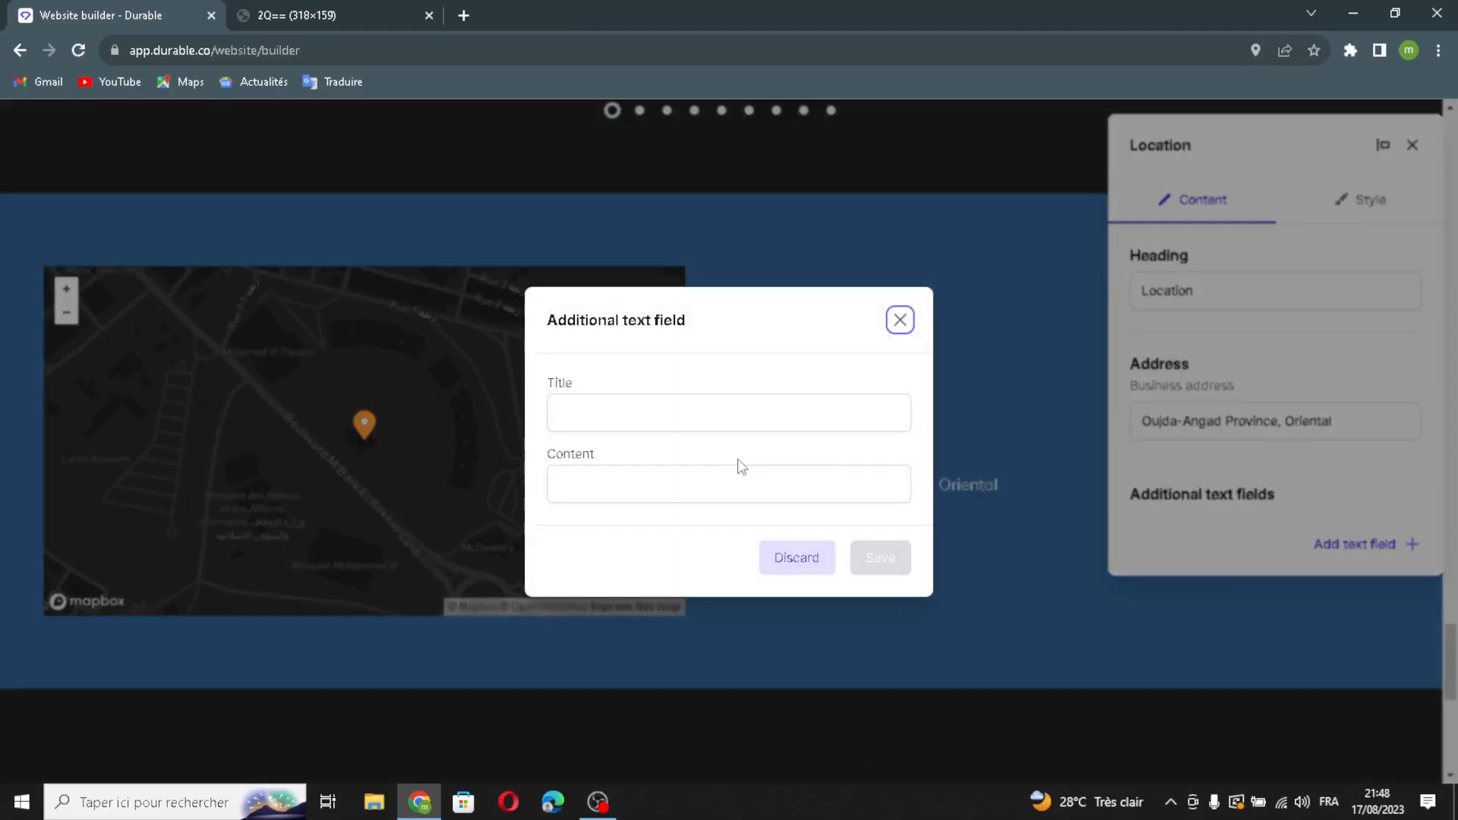
click(592, 410)
click(650, 496)
click(900, 320)
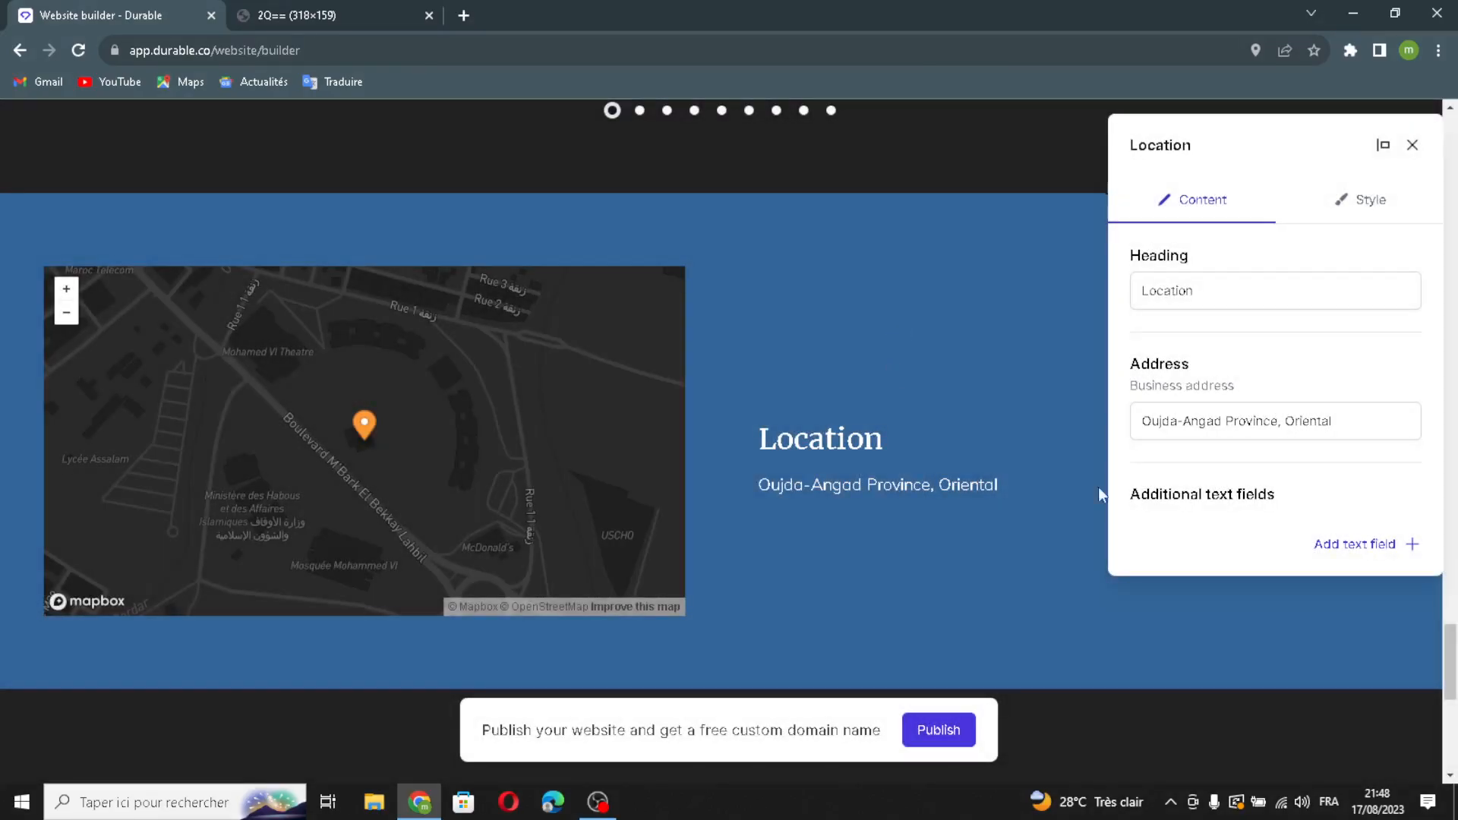
click(1411, 145)
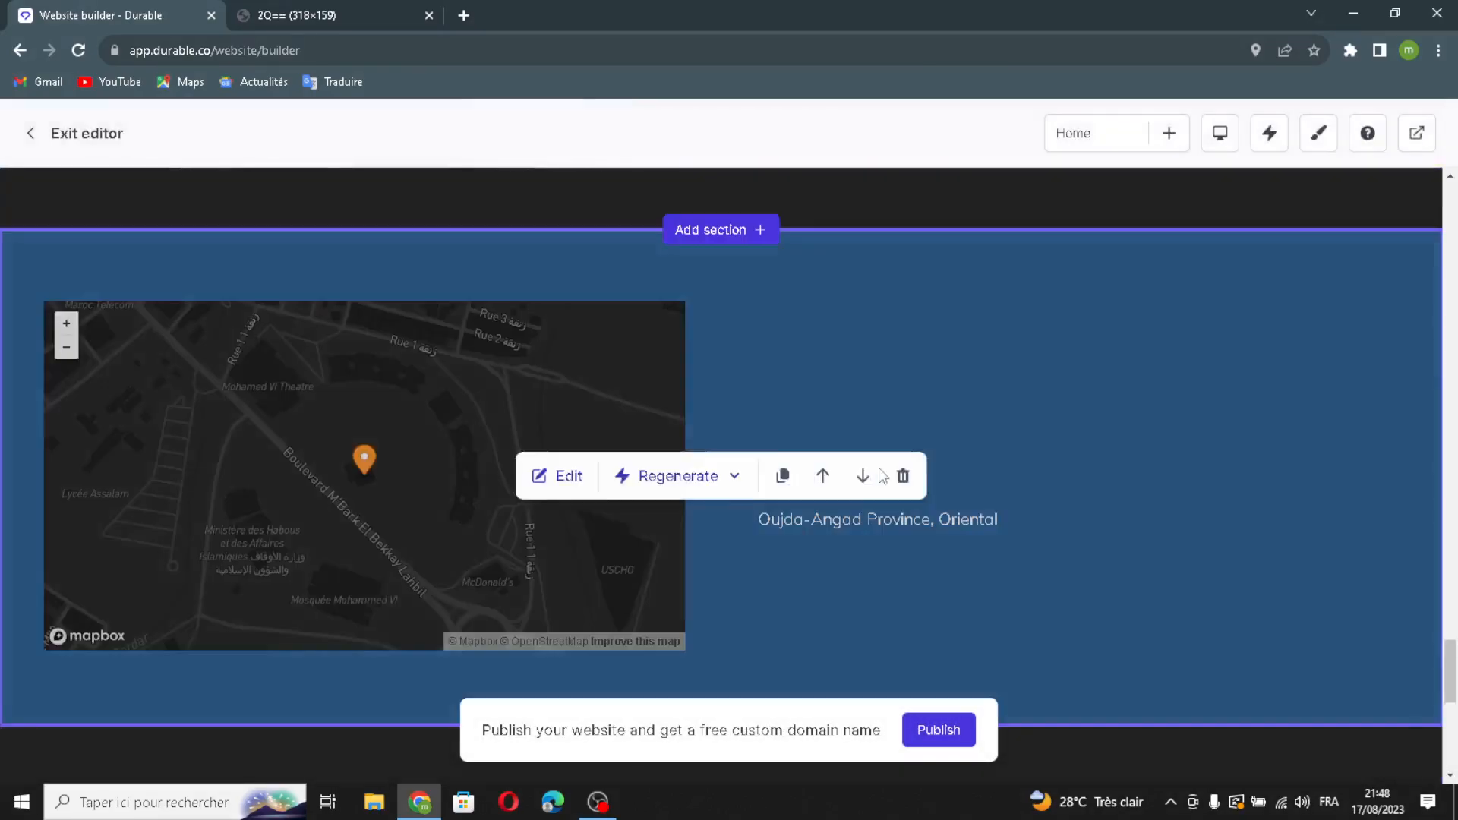
Step: Open the Contact form section for editing and regenerate its heading and text with AI
scroll(729, 494, down, 6)
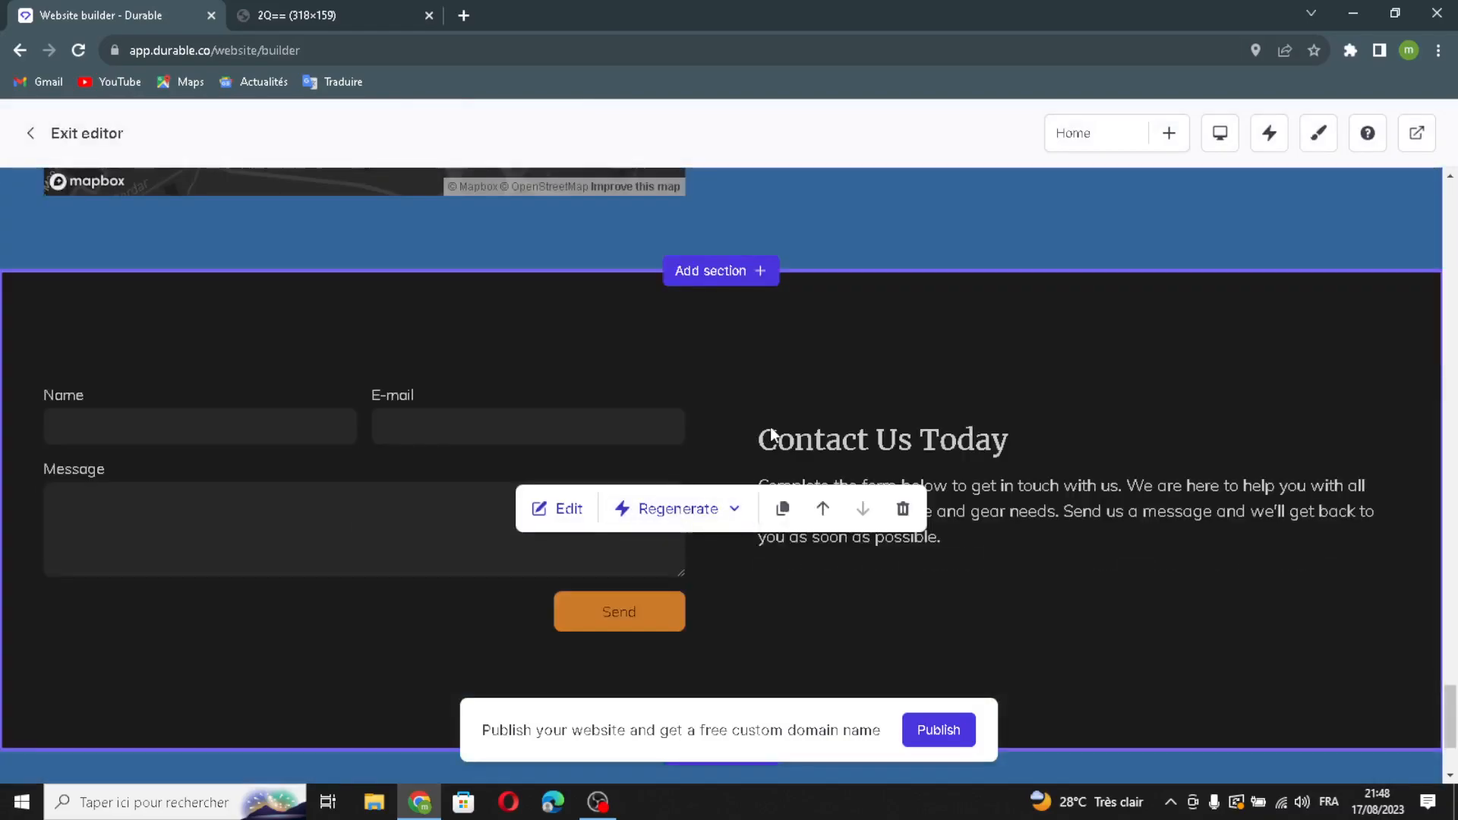
scroll(686, 555, down, 1)
scroll(683, 501, up, 1)
click(541, 513)
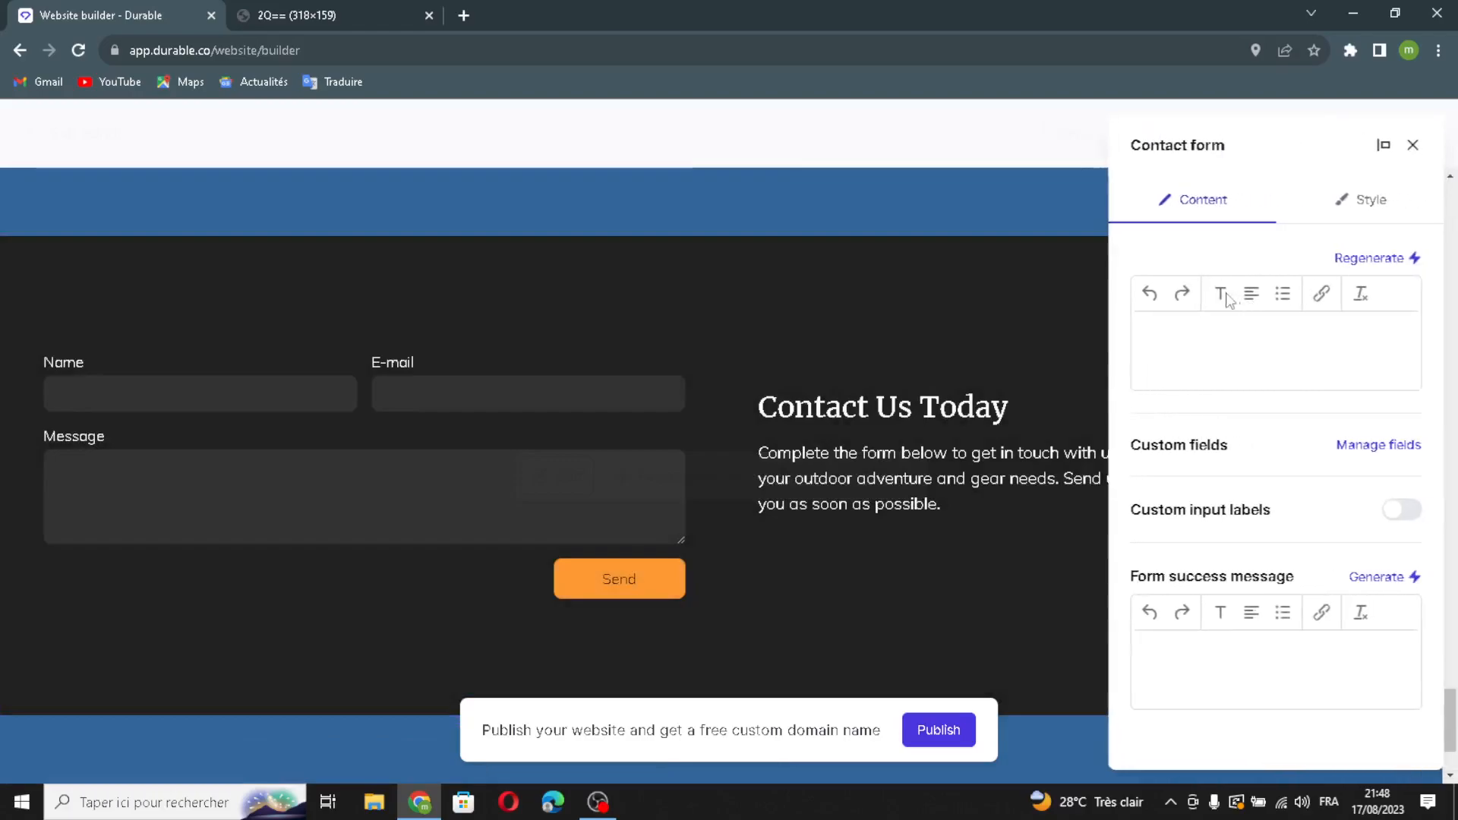
click(1378, 259)
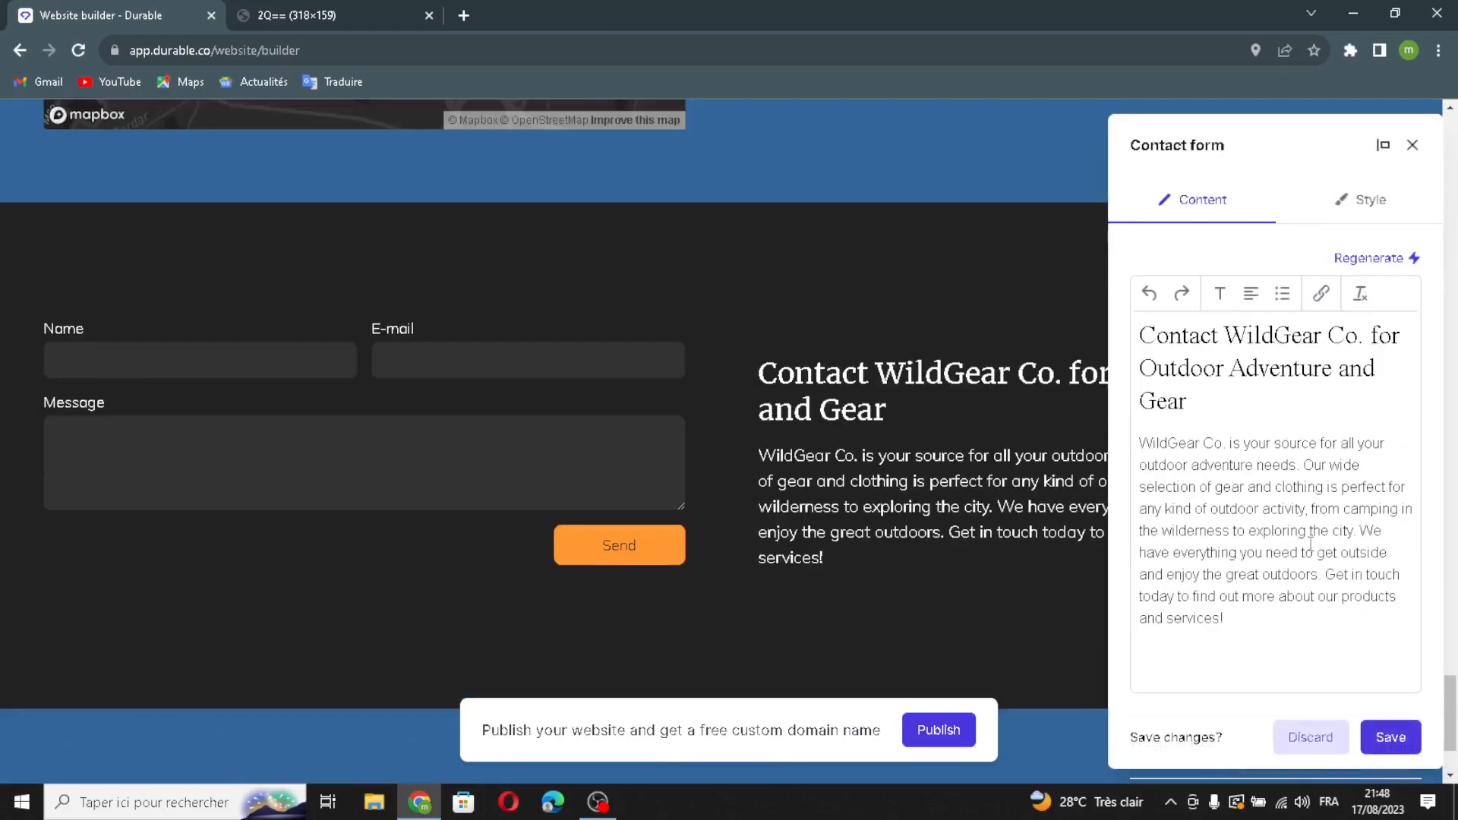
scroll(1297, 563, down, 3)
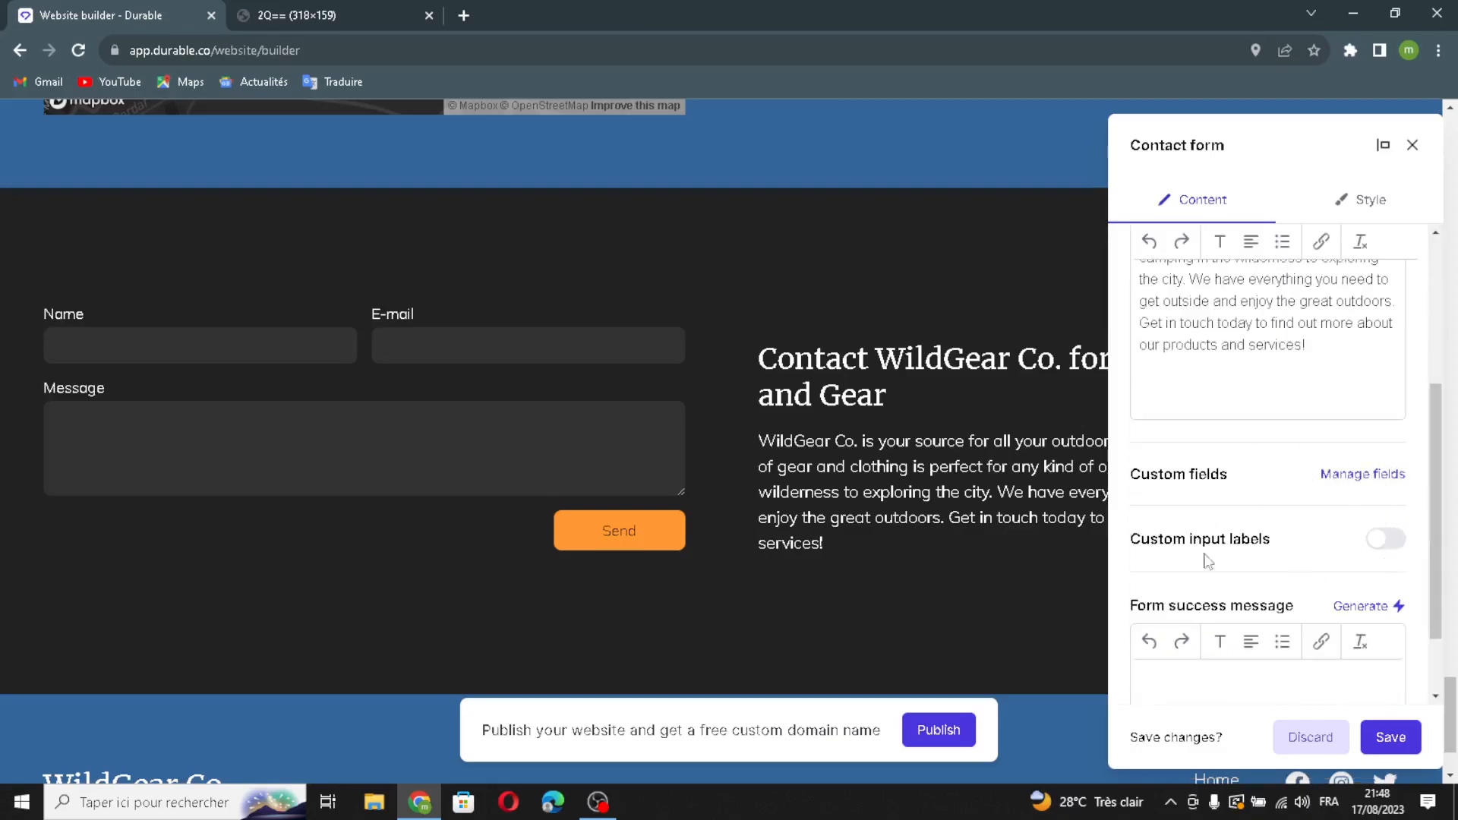
scroll(1367, 562, up, 5)
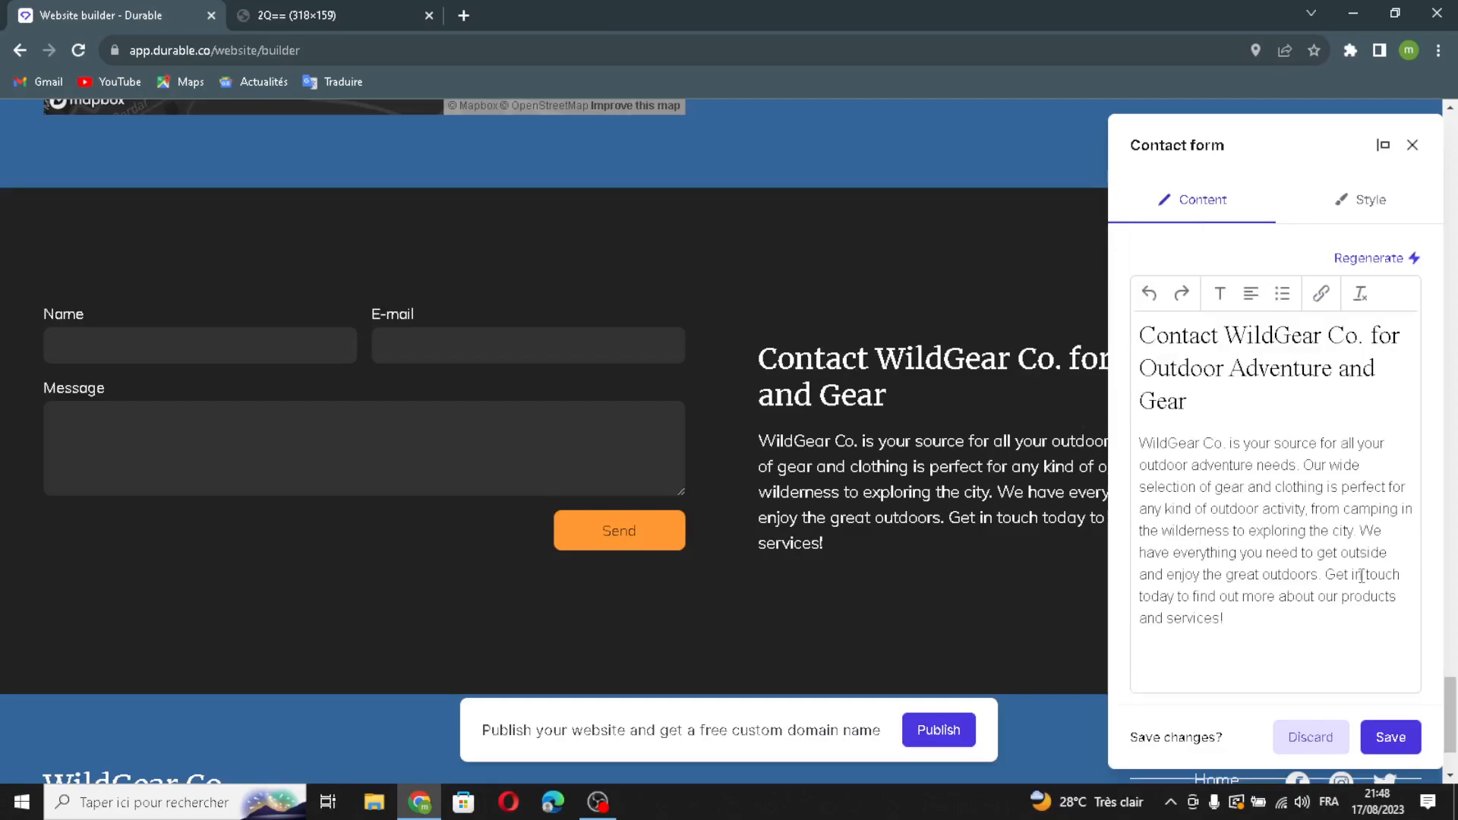
Step: Turn on custom input labels, generate a form success message with AI, and save the contact form
scroll(1334, 619, down, 6)
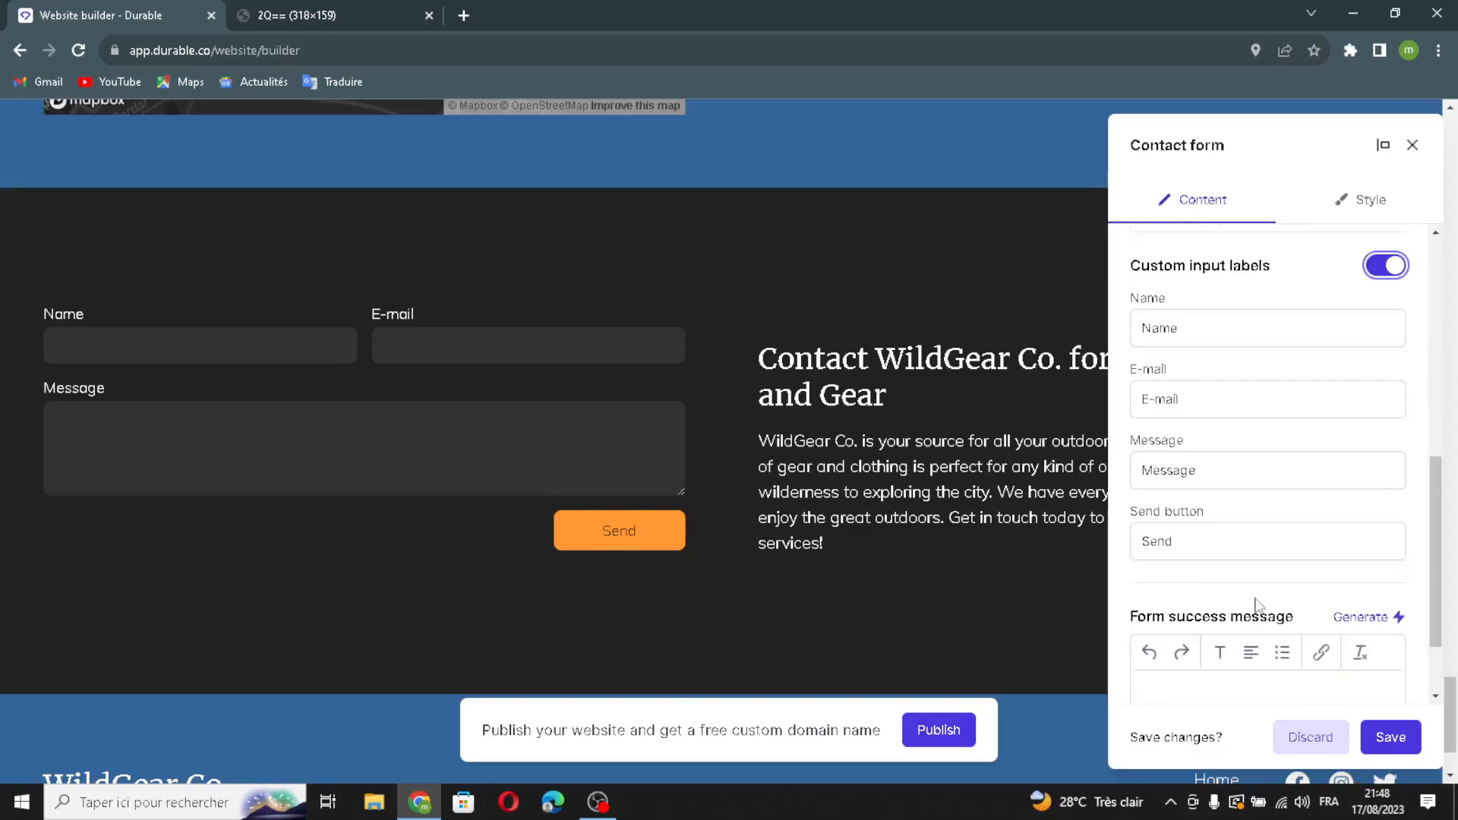
scroll(1224, 550, down, 2)
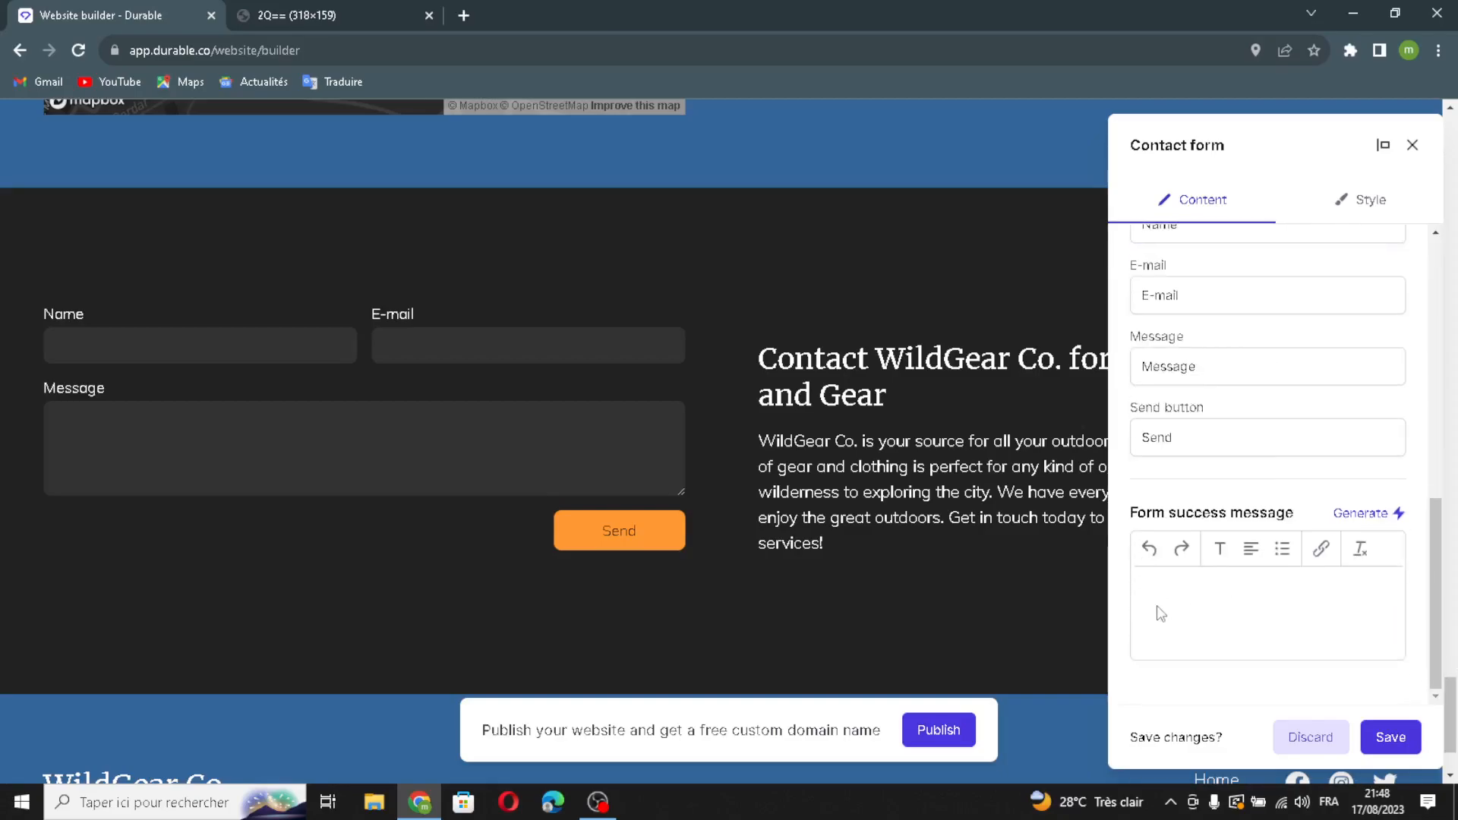
click(1359, 512)
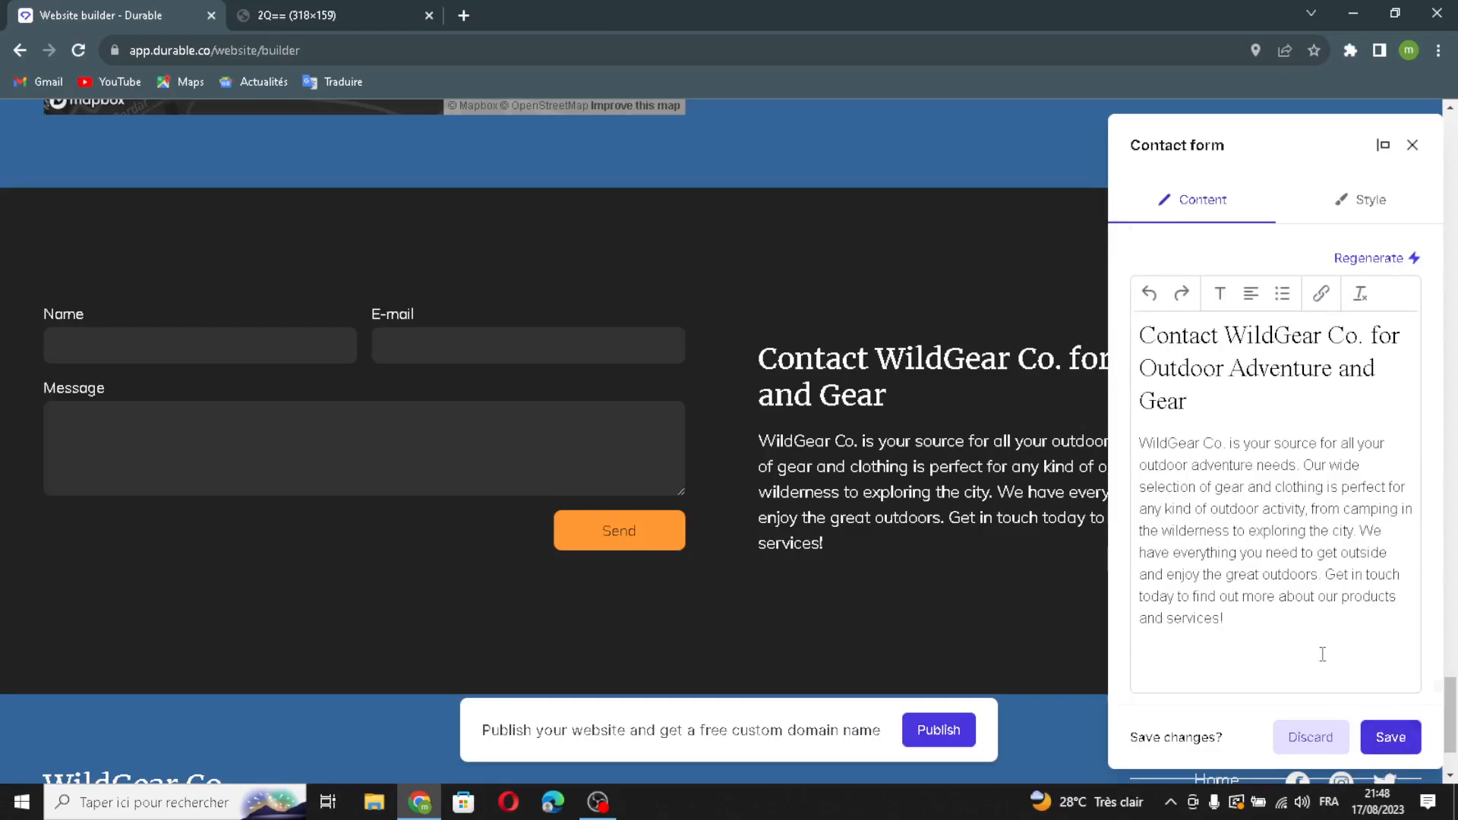
scroll(1322, 654, down, 3)
click(1391, 737)
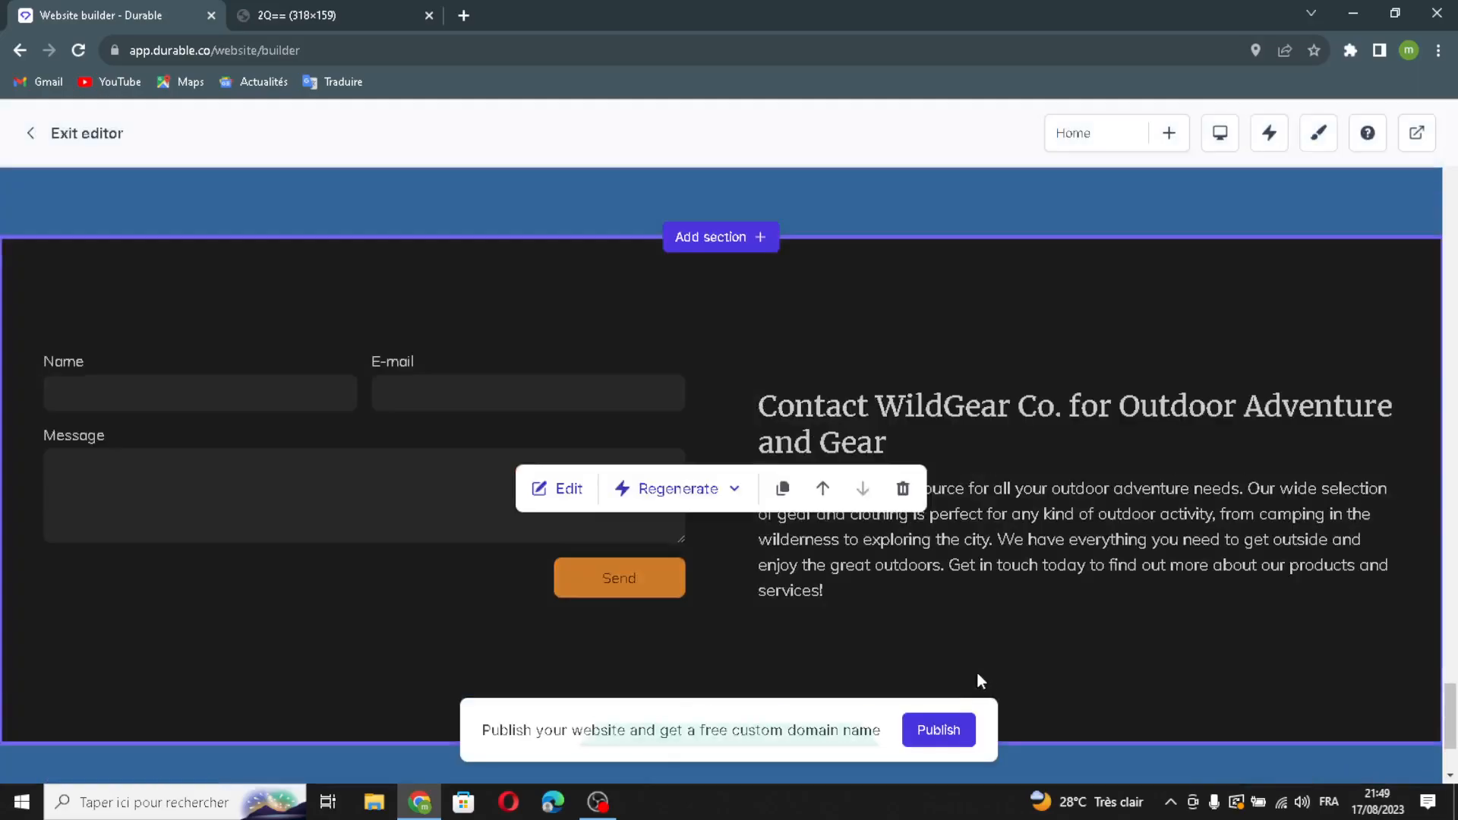
Step: Open the footer for editing, turn on the option to replace the company name with a logo, and save the footer
scroll(909, 574, down, 3)
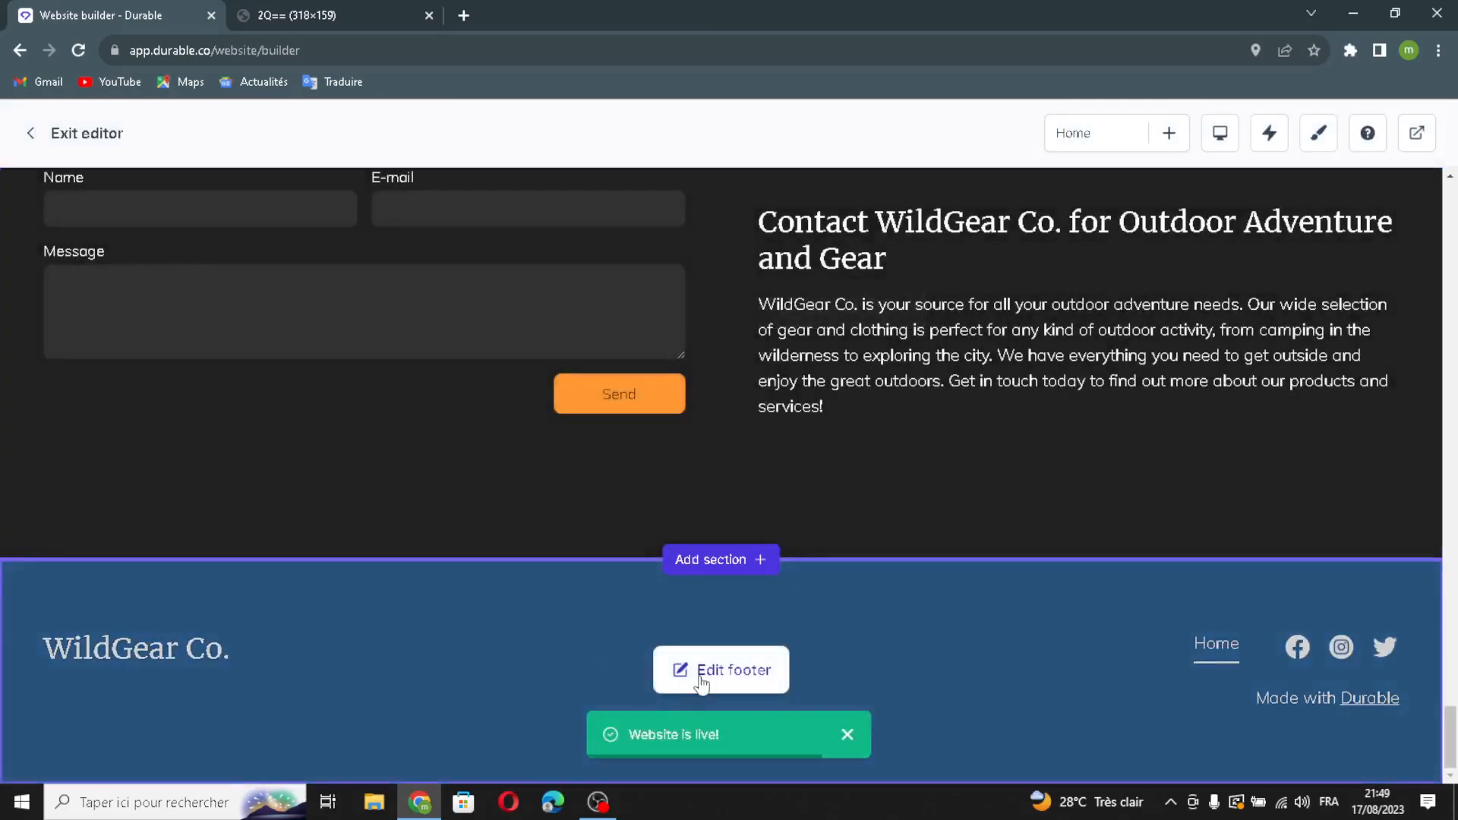
click(724, 671)
click(1258, 398)
click(1386, 468)
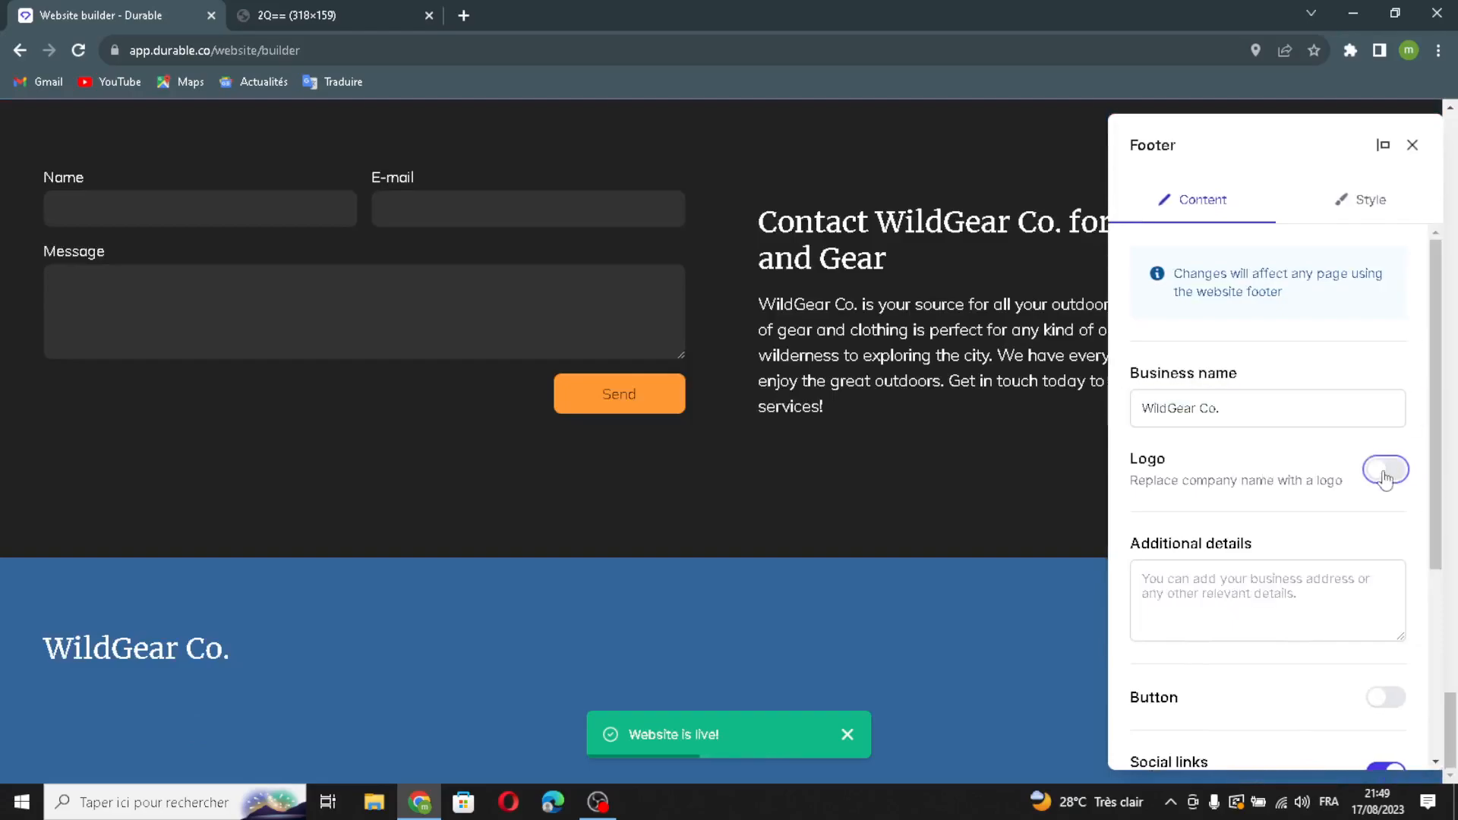
scroll(1300, 523, down, 1)
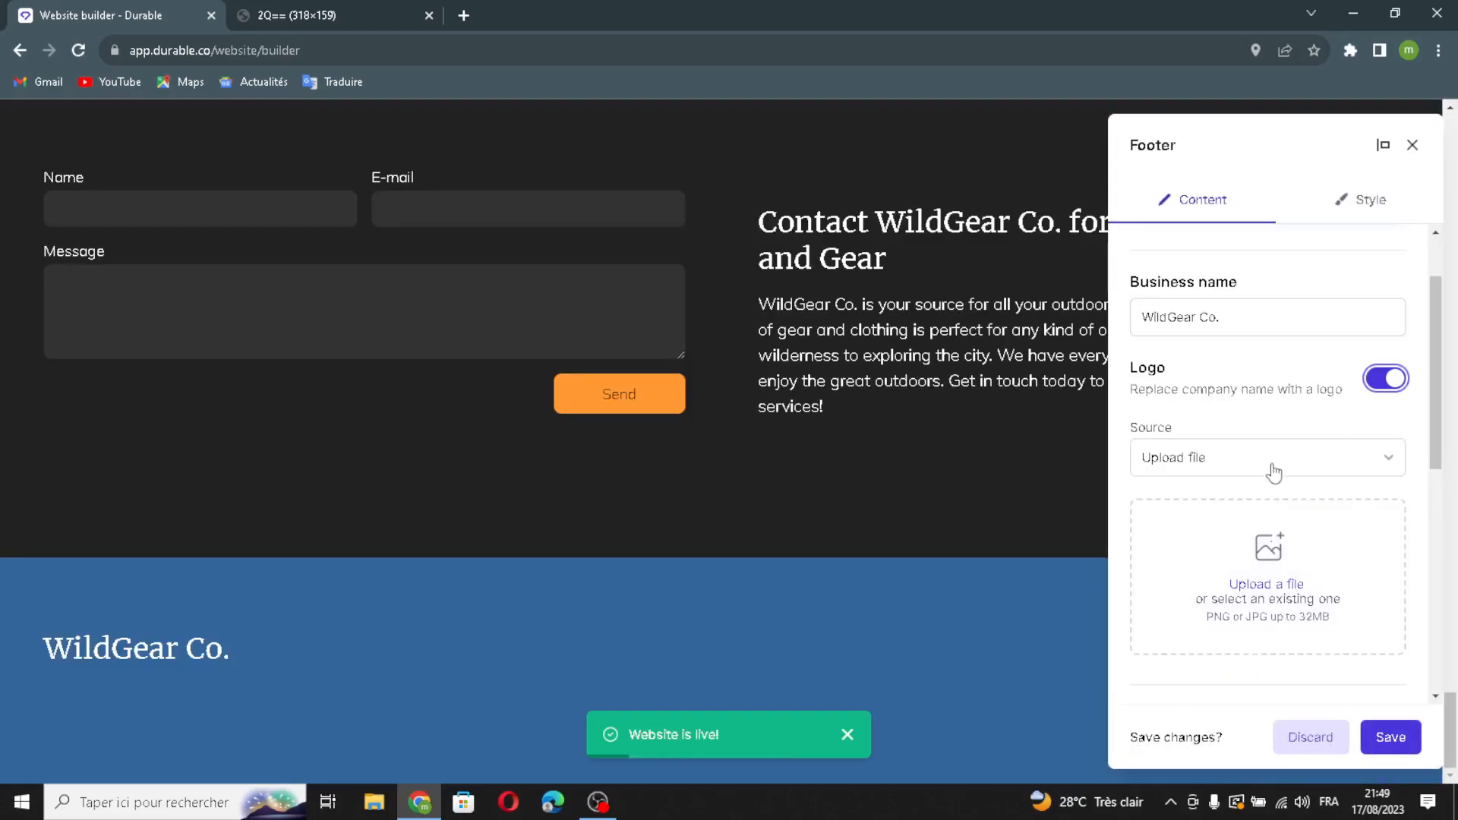
scroll(1272, 465, down, 3)
click(1308, 490)
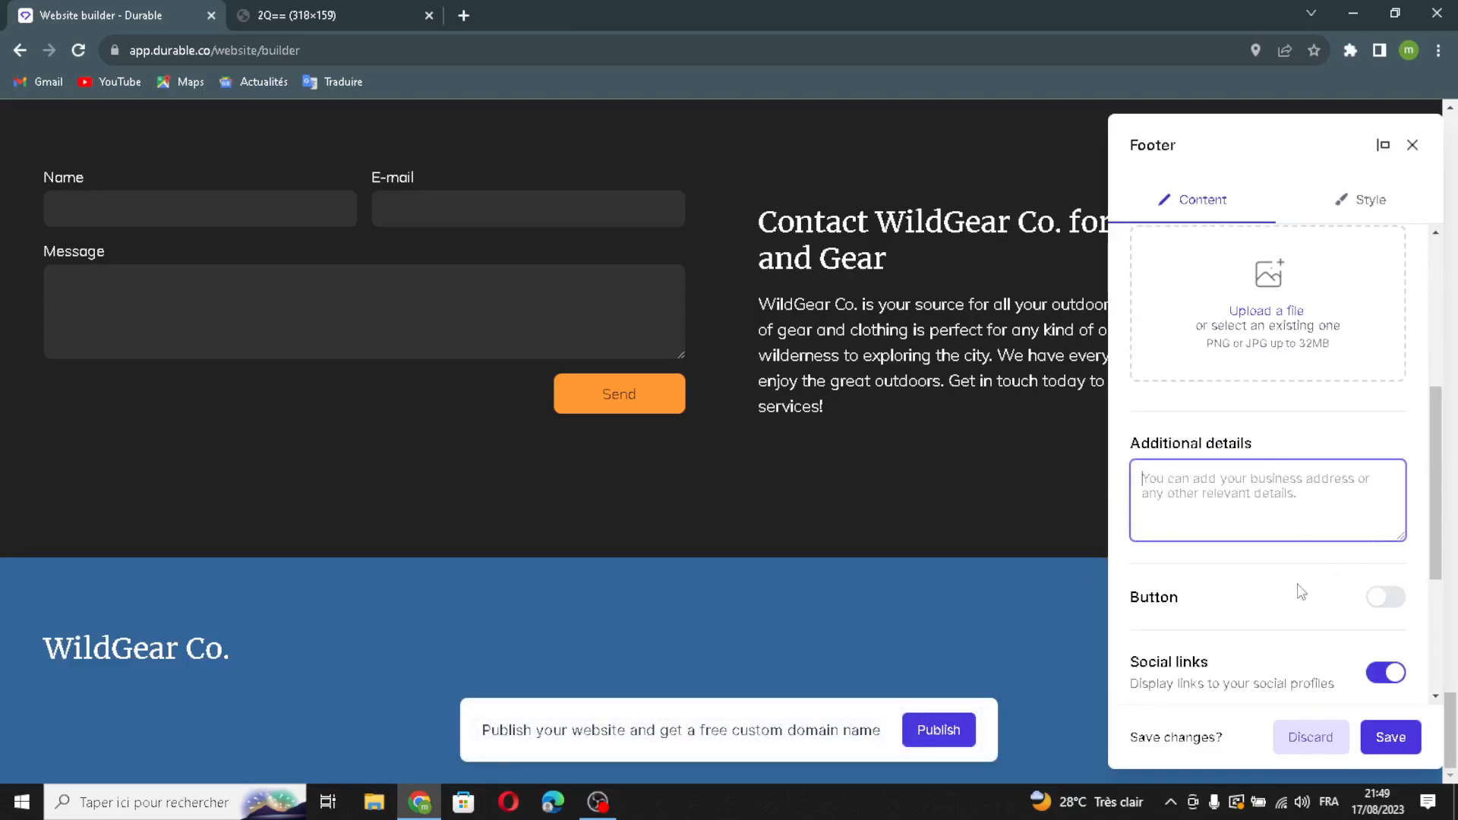
scroll(1302, 593, down, 3)
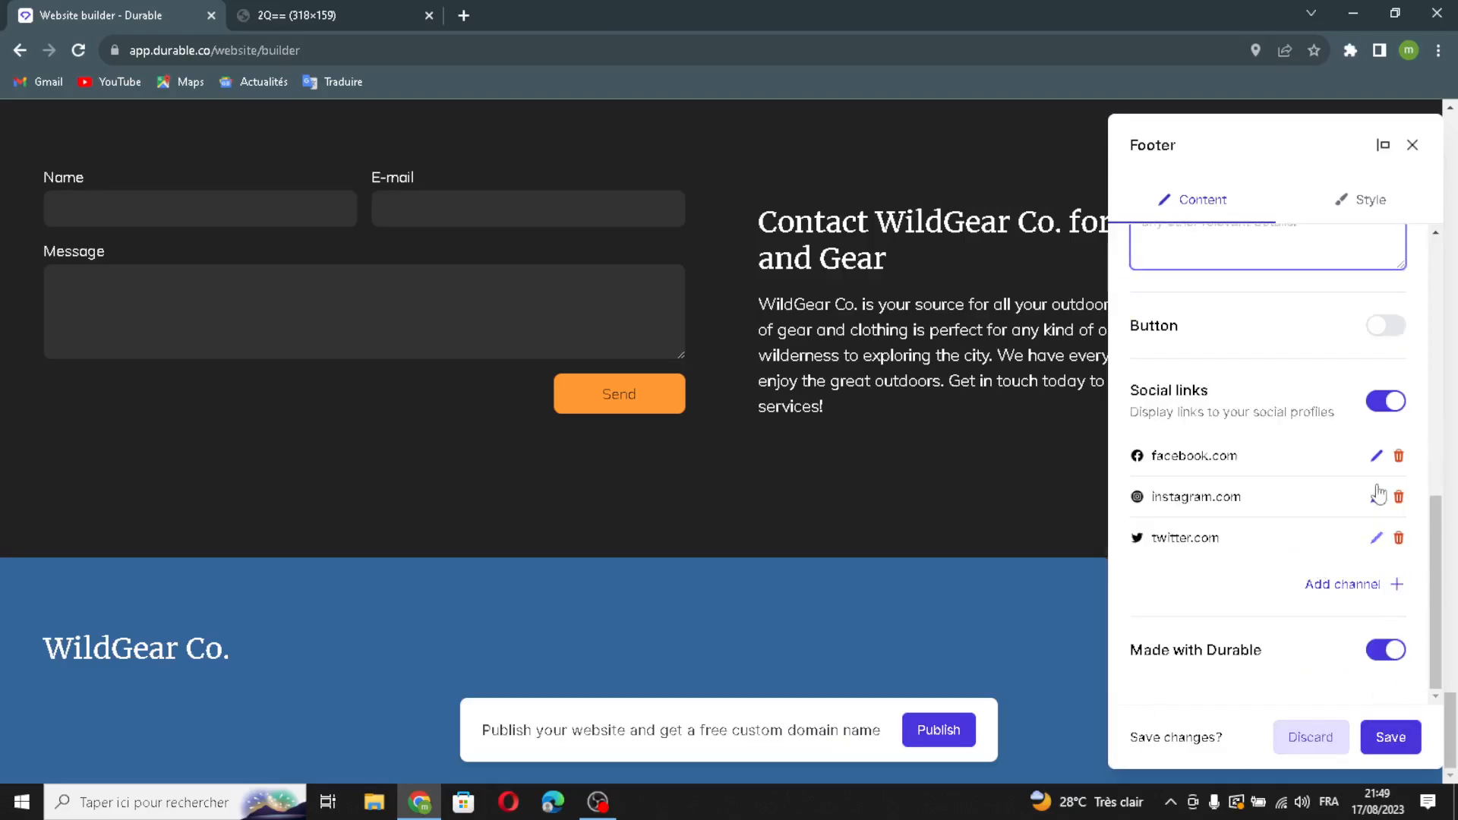
click(1378, 748)
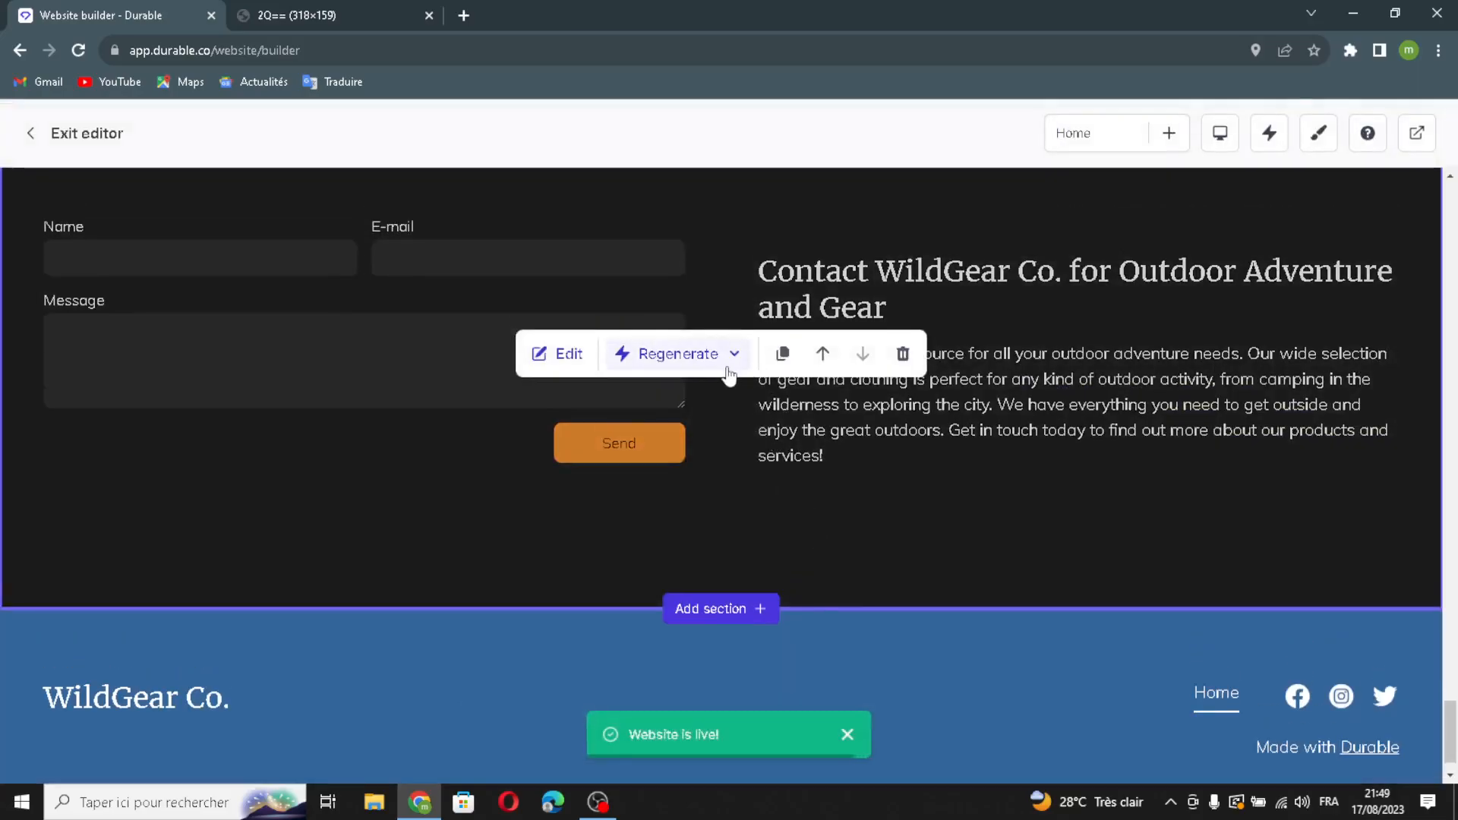
Step: Regenerate the Contact form section with AI directly from the page
click(723, 371)
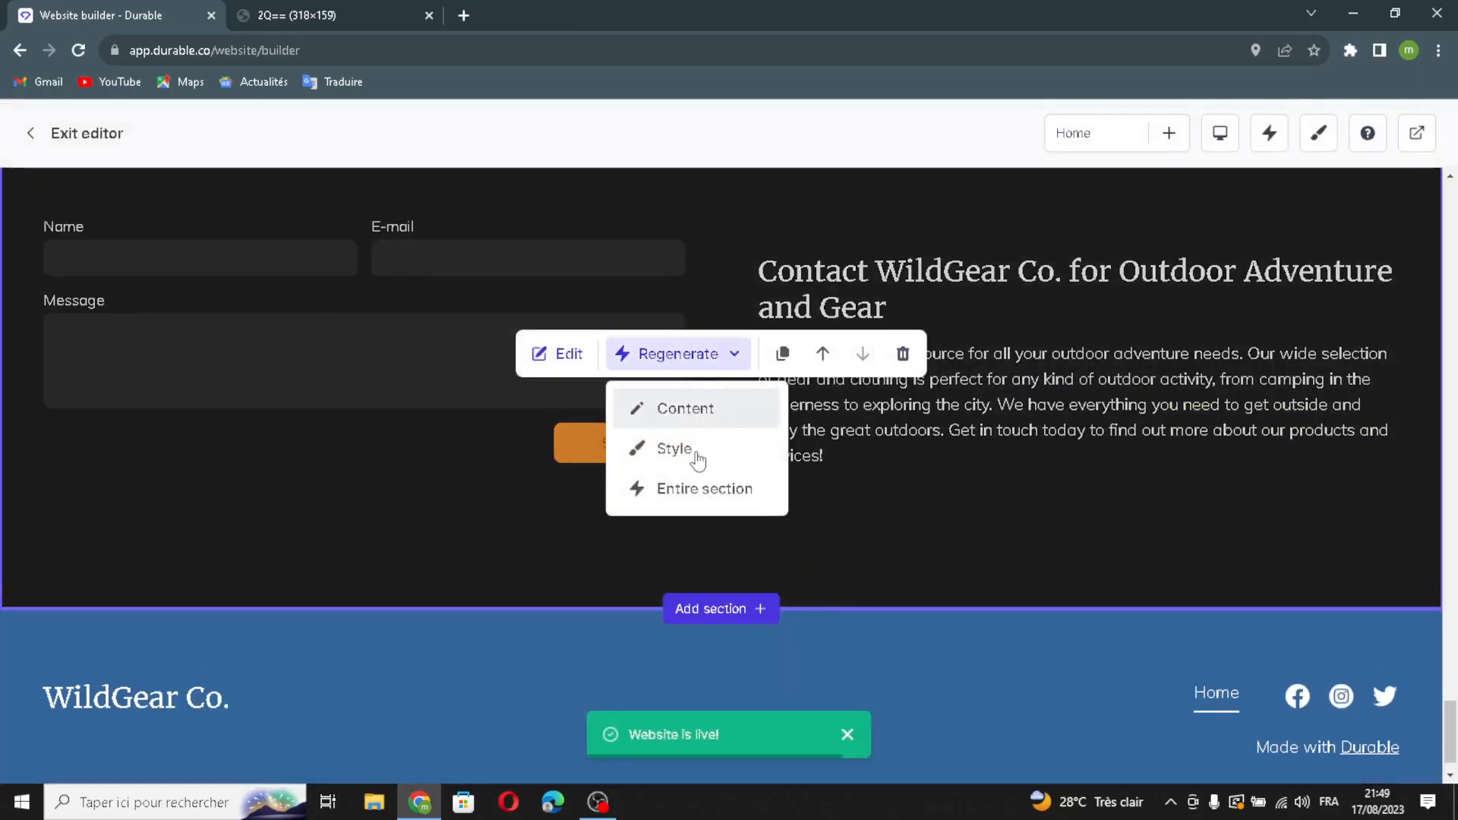
click(693, 452)
scroll(855, 322, up, 1)
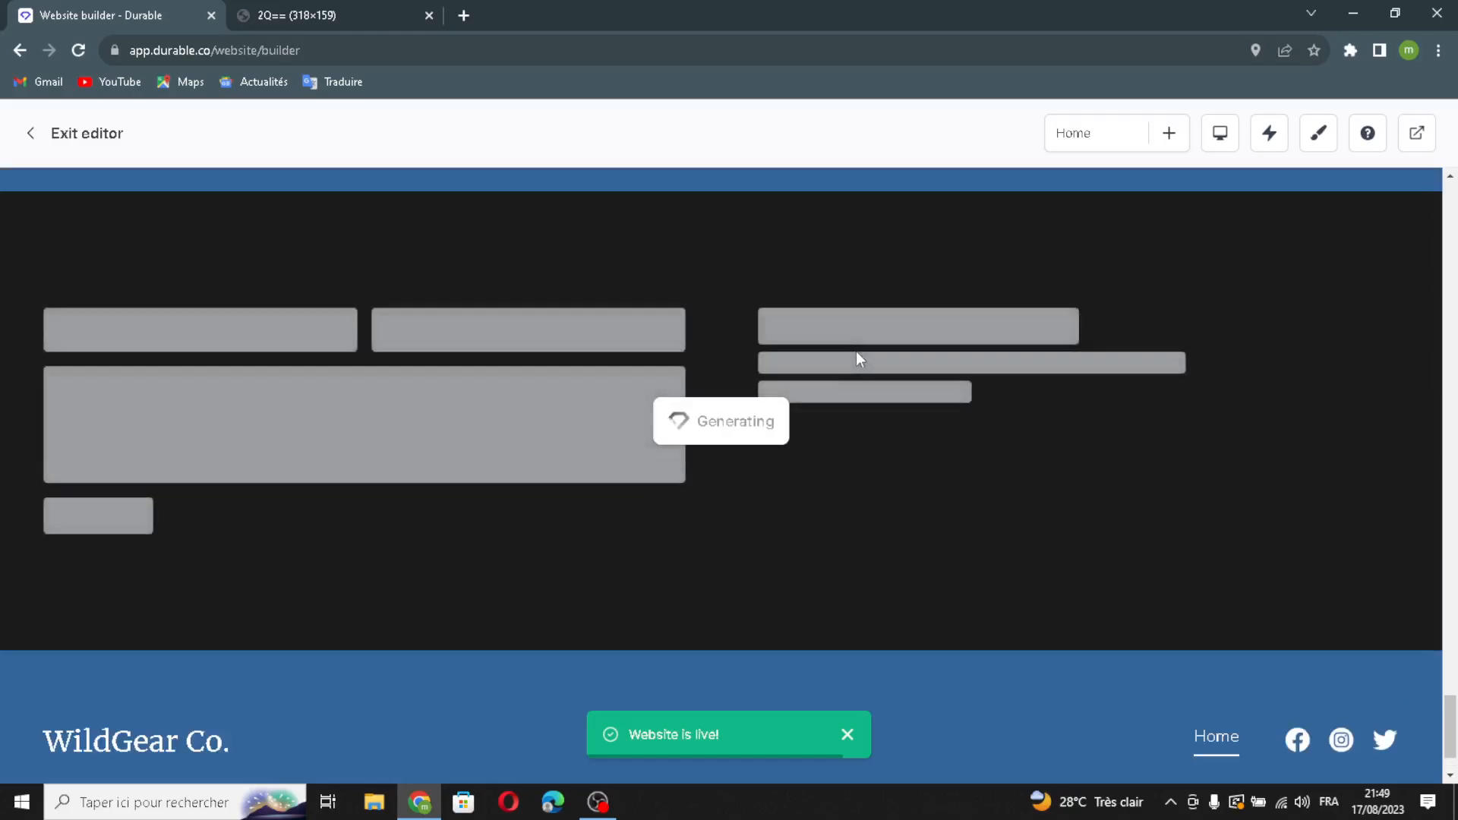
Step: Regenerate the style of the Location section with AI and save the website changes
scroll(676, 329, up, 5)
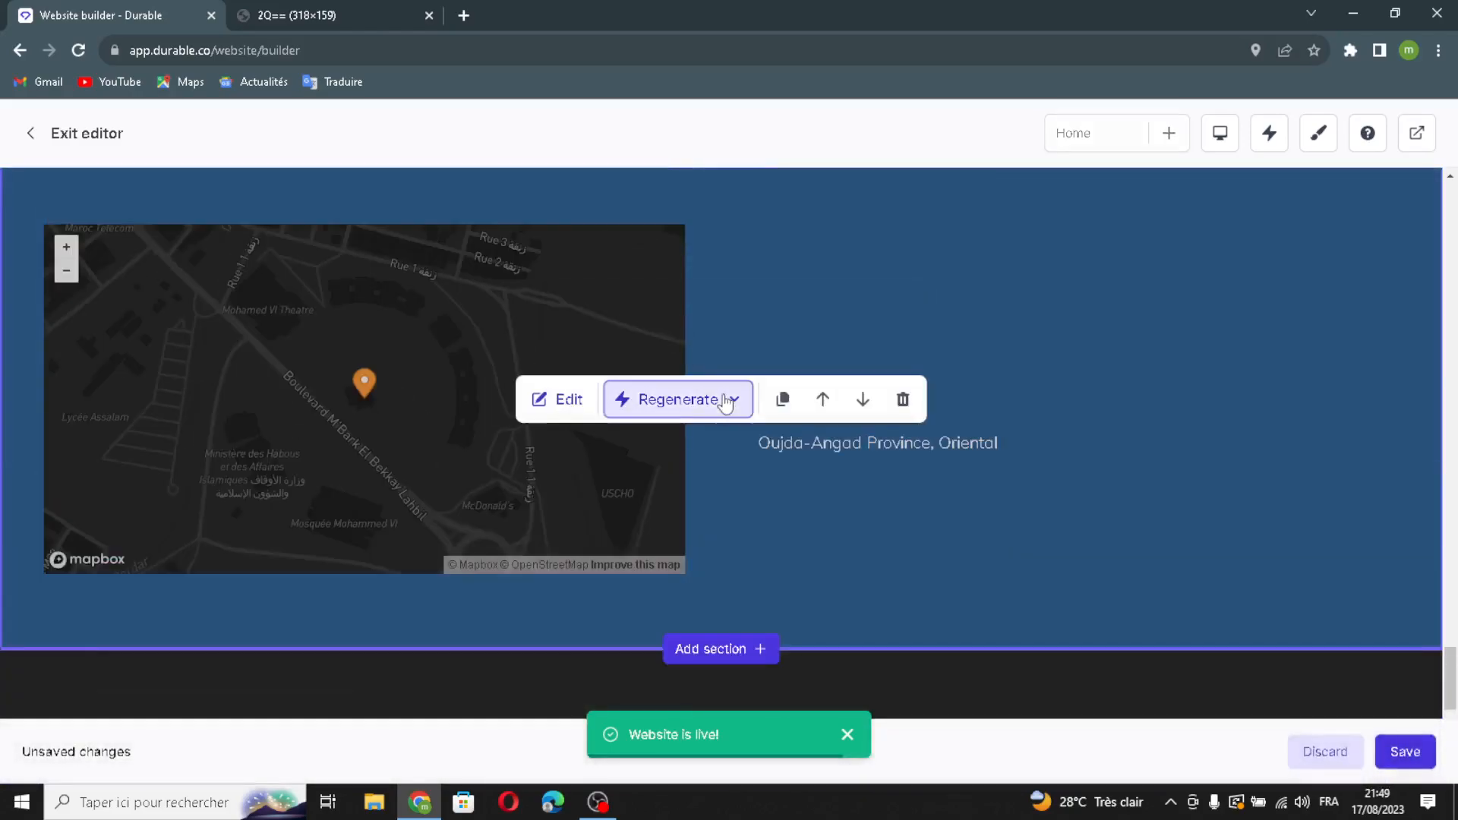
click(722, 398)
click(680, 497)
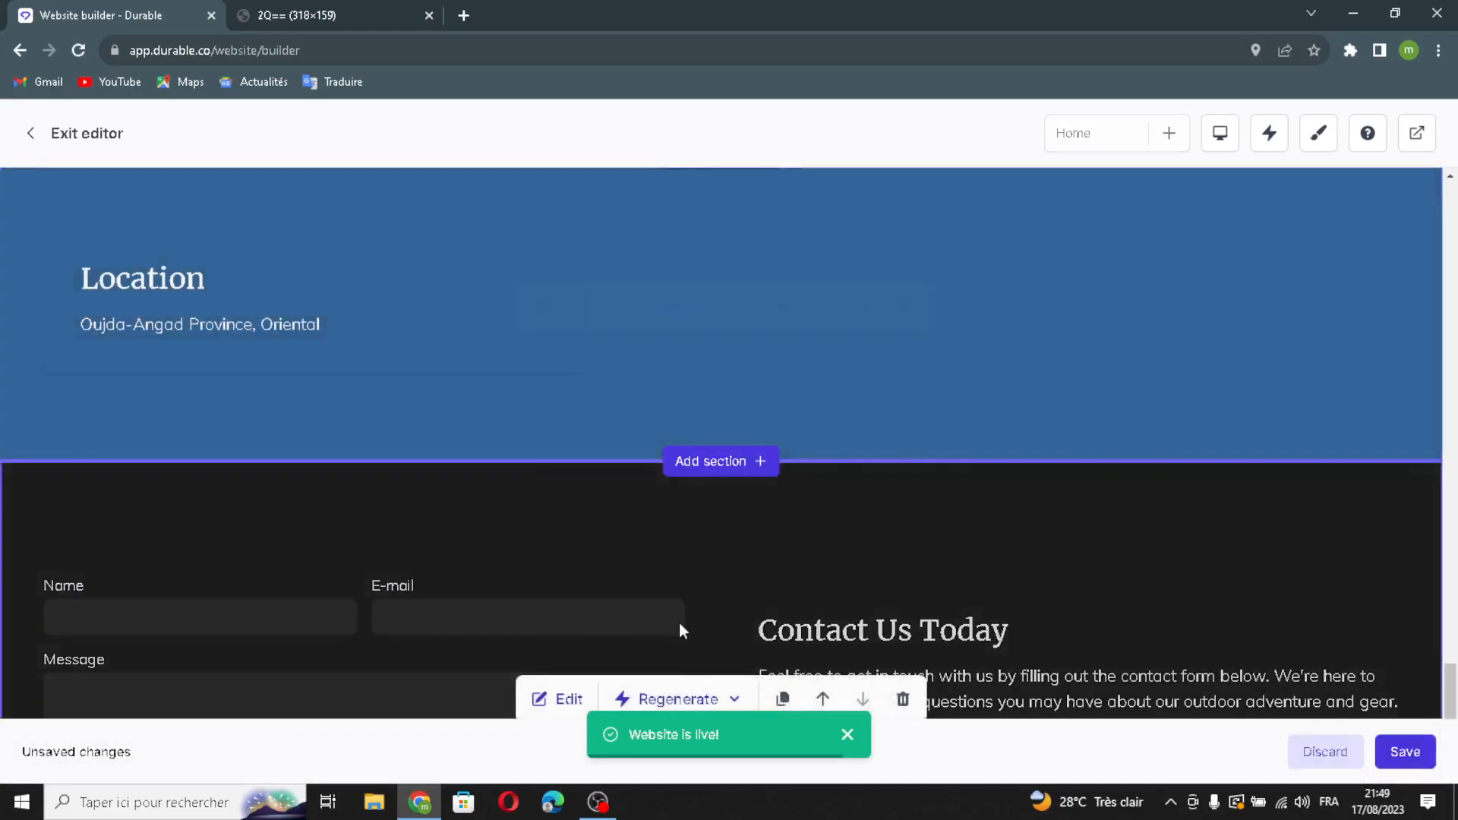
scroll(696, 340, up, 1)
click(722, 399)
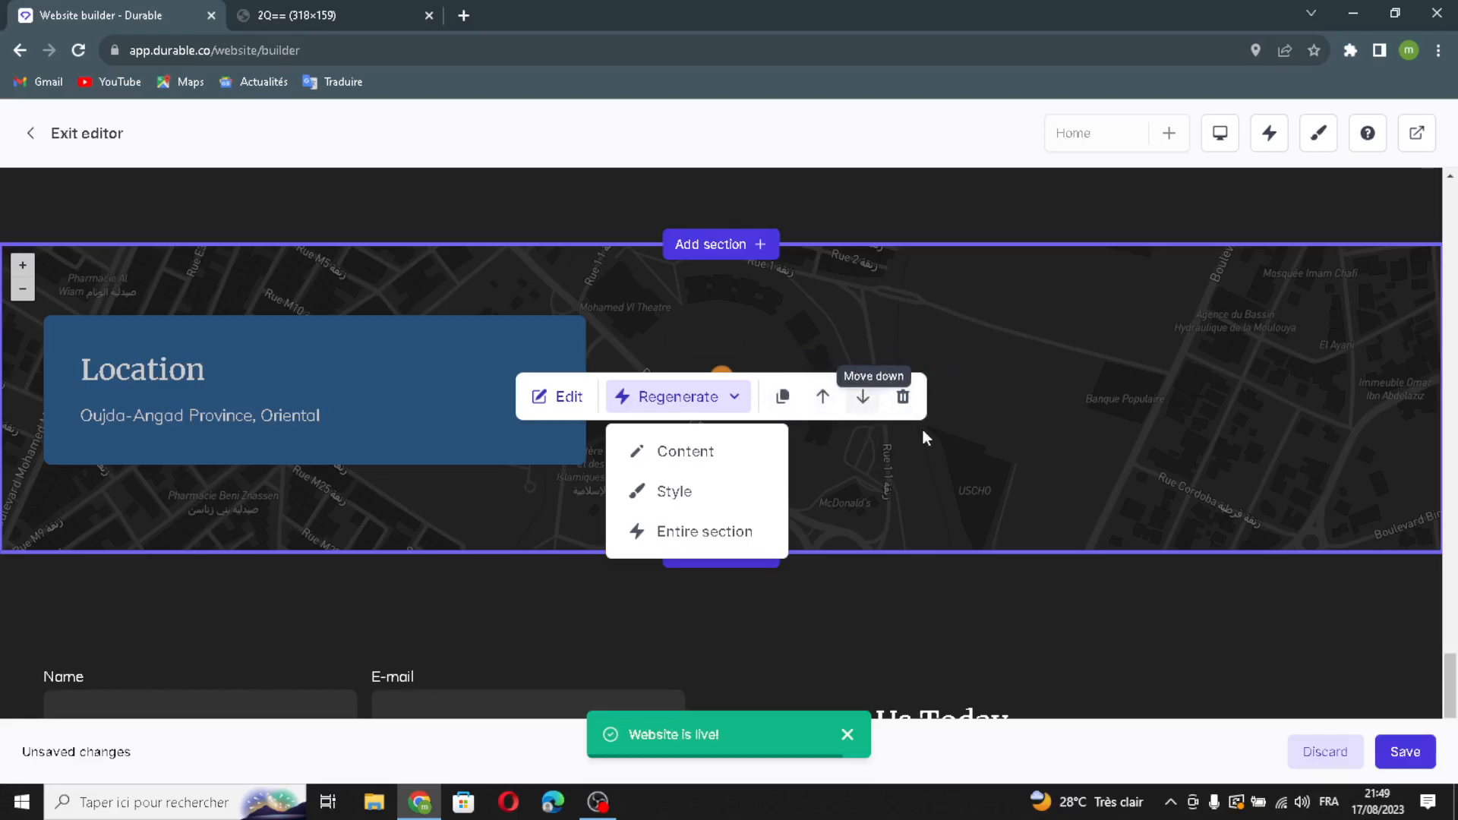
click(1386, 736)
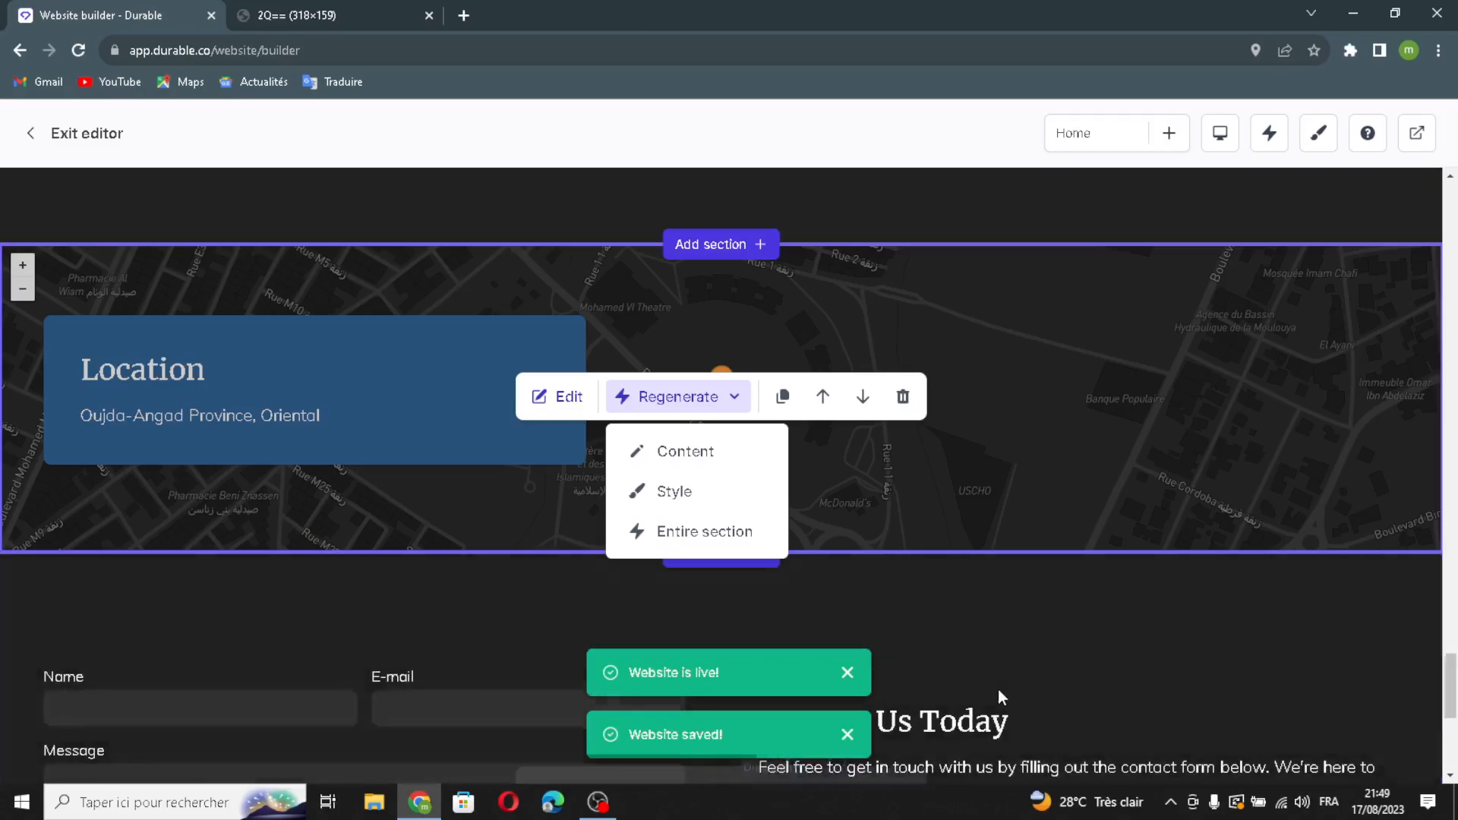
scroll(998, 689, down, 3)
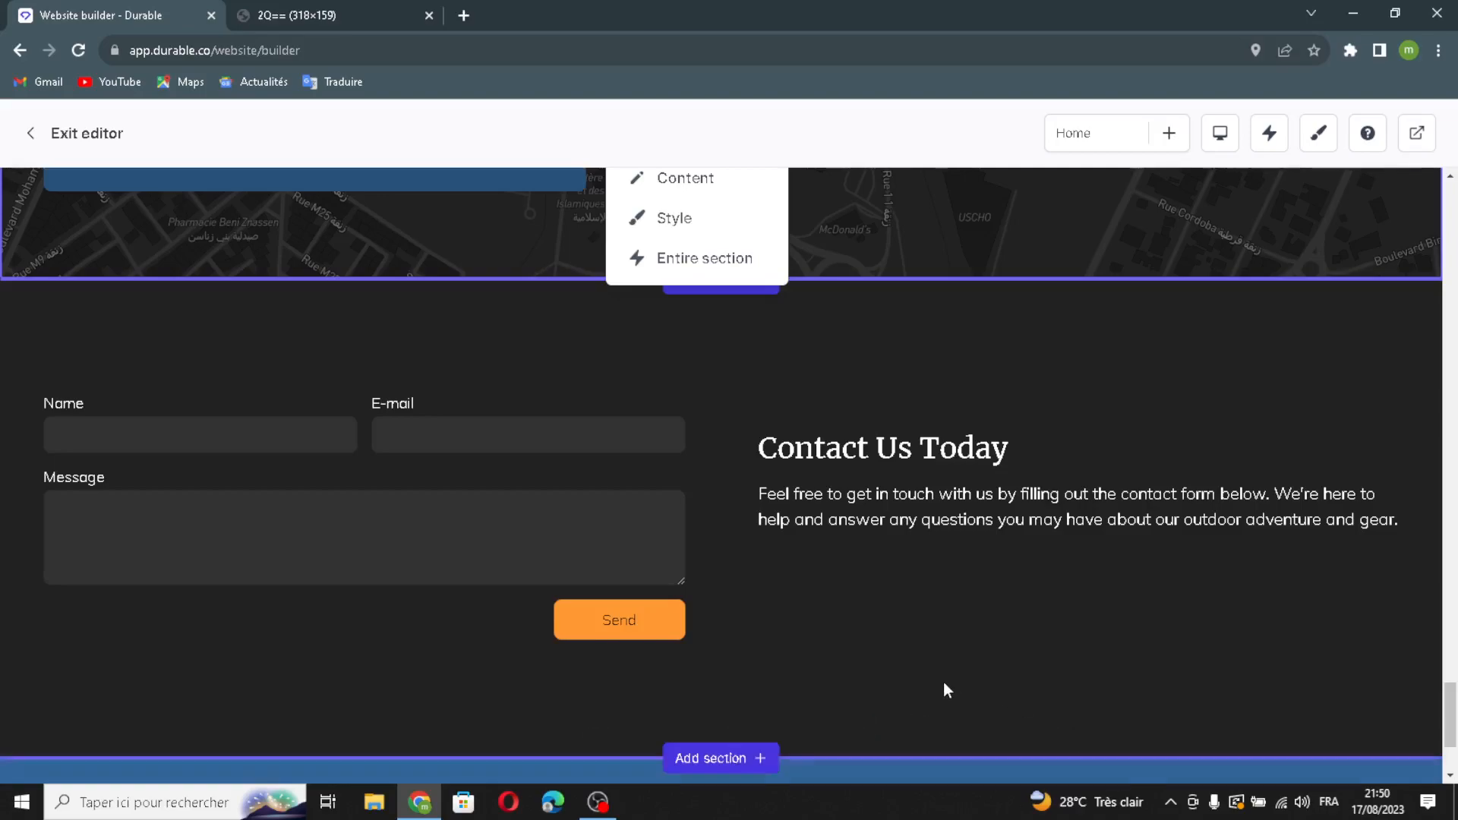
mouse_move(979, 665)
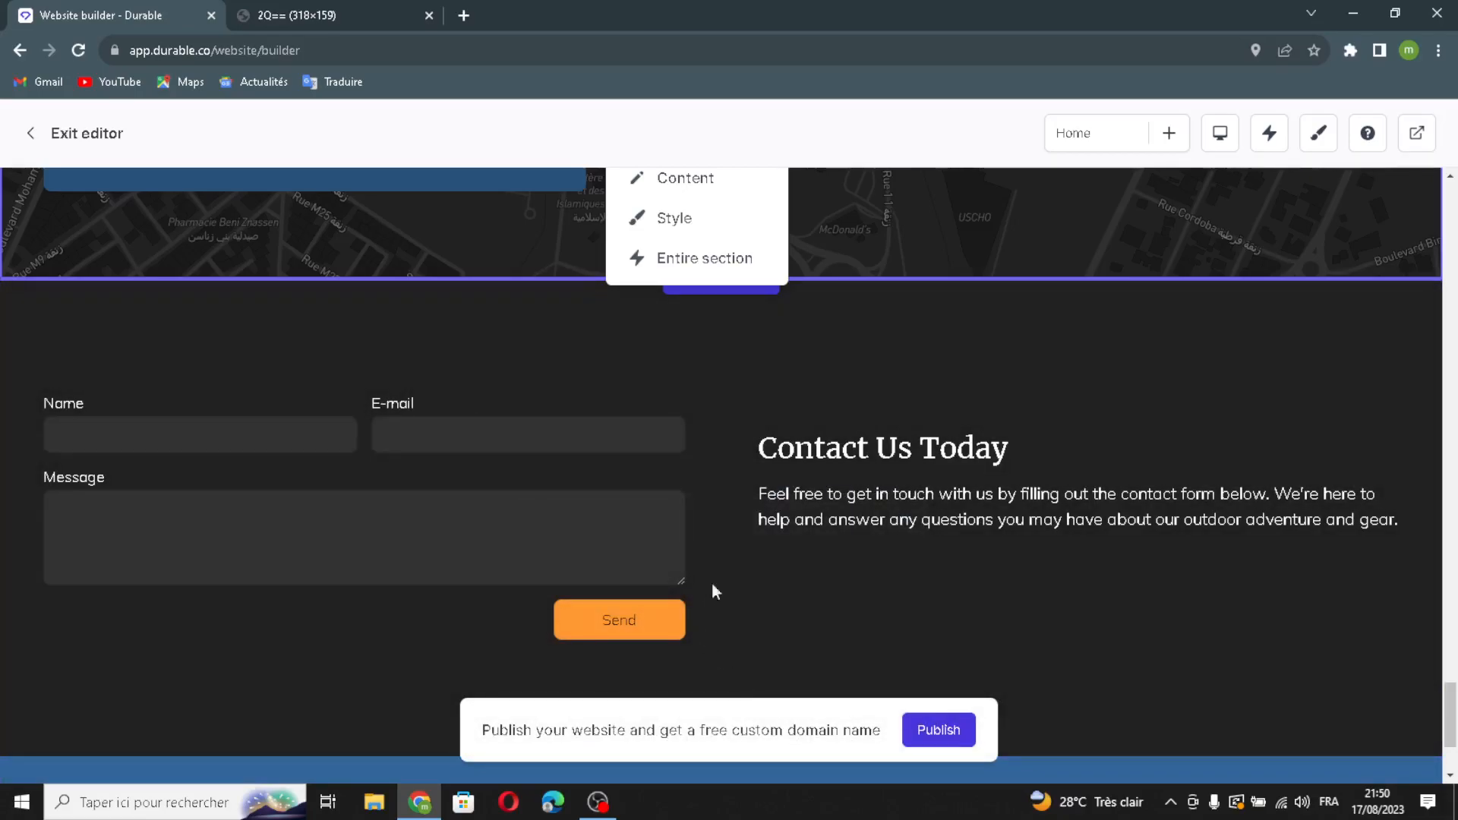
mouse_move(790, 344)
scroll(1253, 348, up, 5)
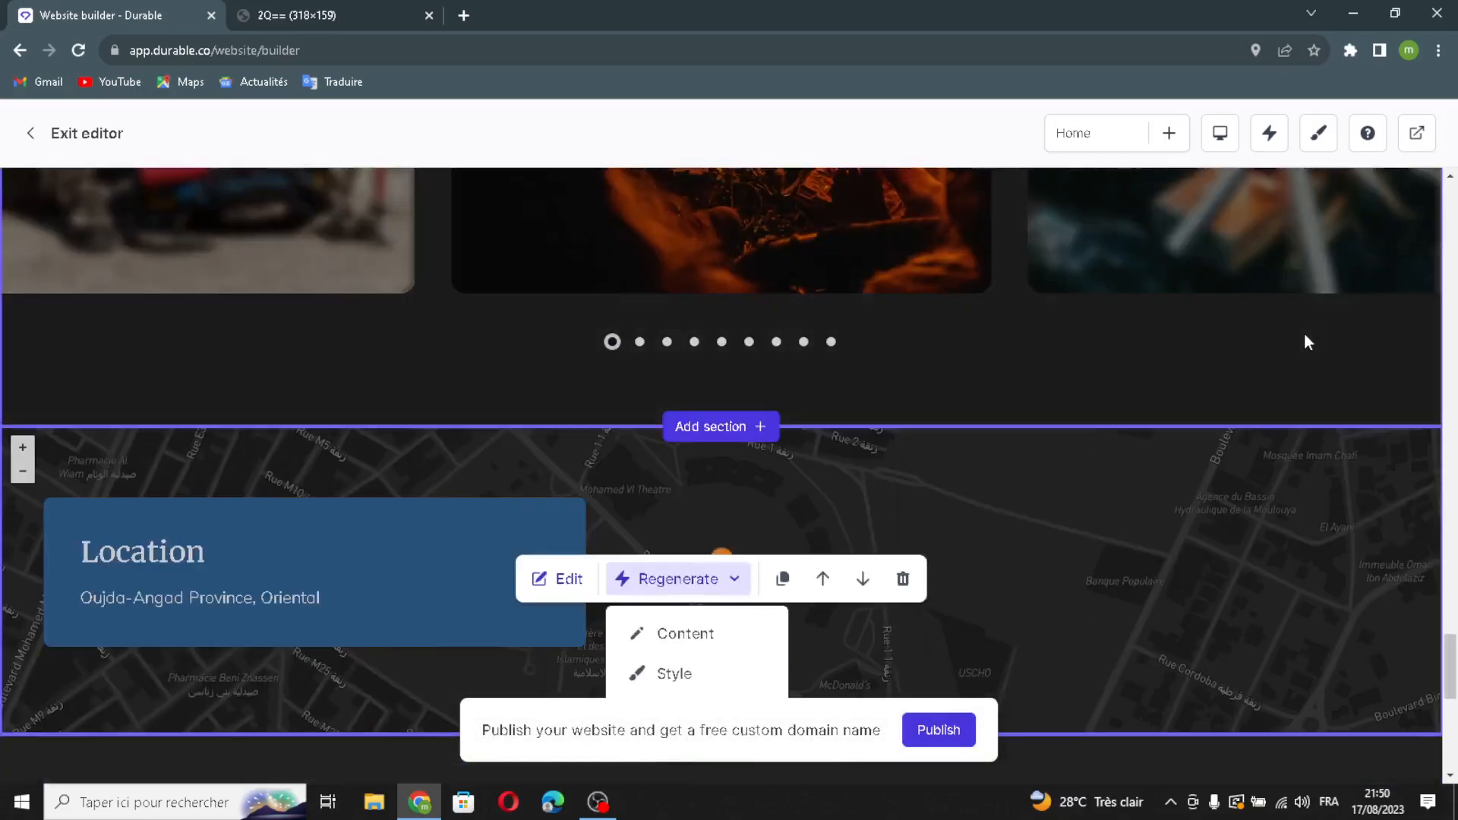